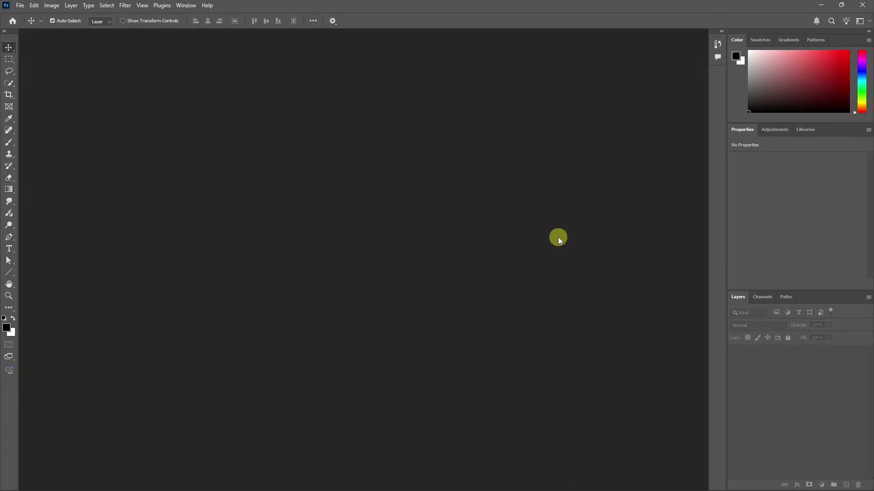
Step: Bring the group photo of four women from the file browser into Photoshop and open it
key(alt+Tab)
drag(537, 227, 237, 233)
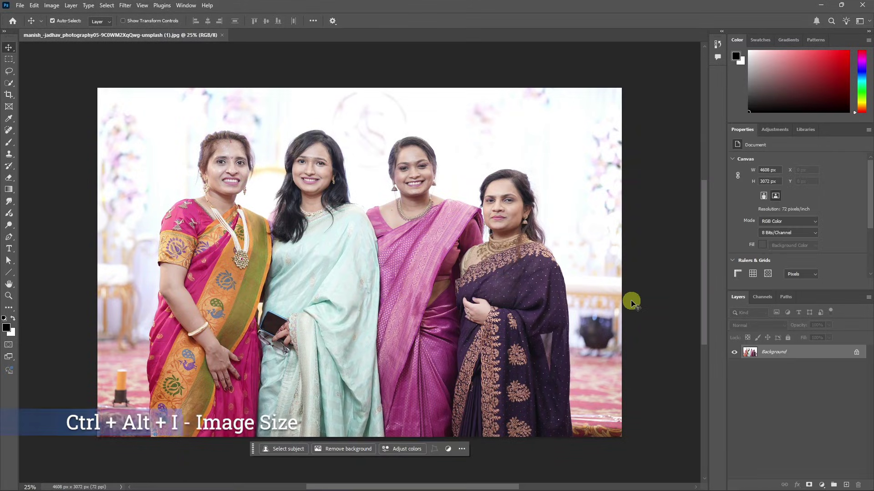
Step: Examine the photo's width and height in inches and its resolution in Image Size, leaving the settings unapplied
key(ctrl+alt+i)
click(526, 157)
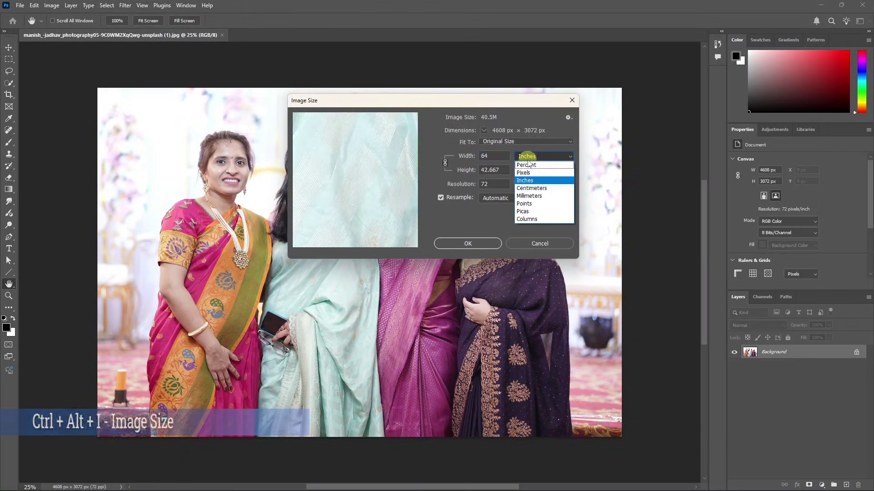
click(522, 177)
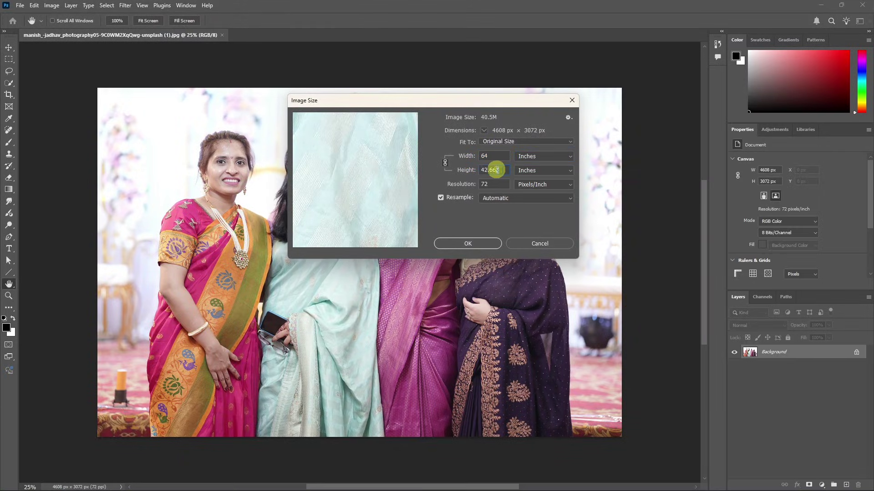
double_click(492, 186)
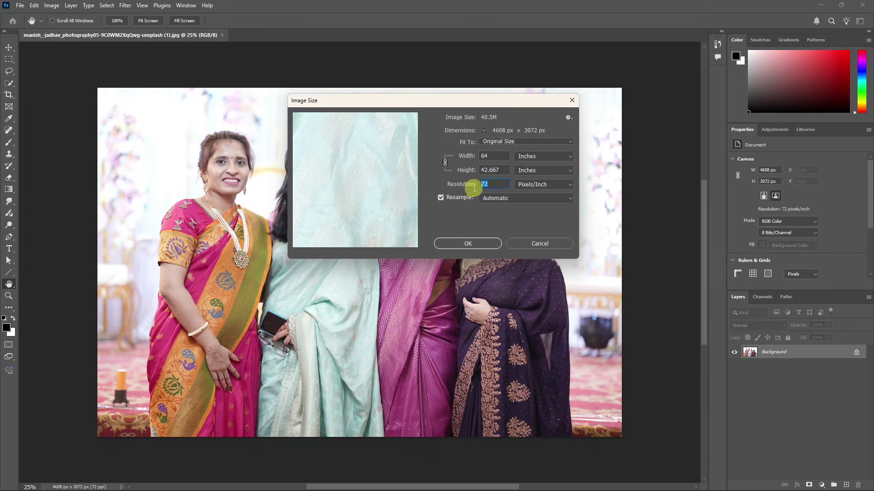
drag(501, 170, 481, 172)
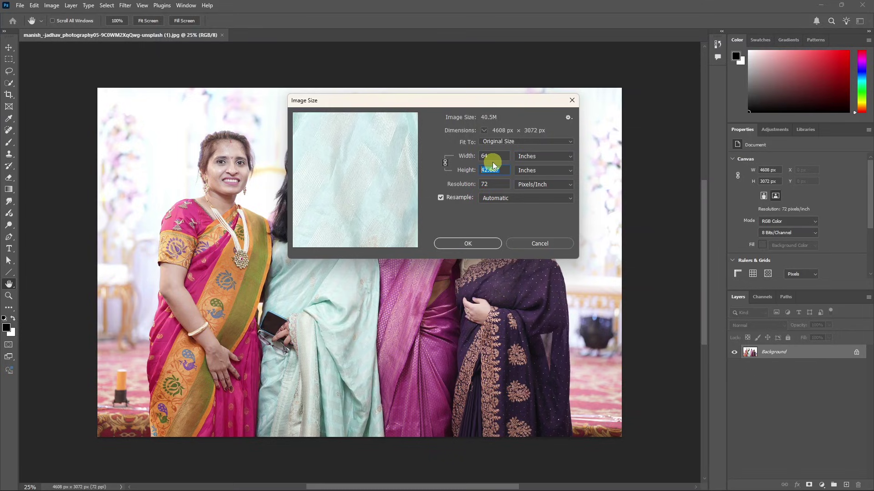
click(534, 242)
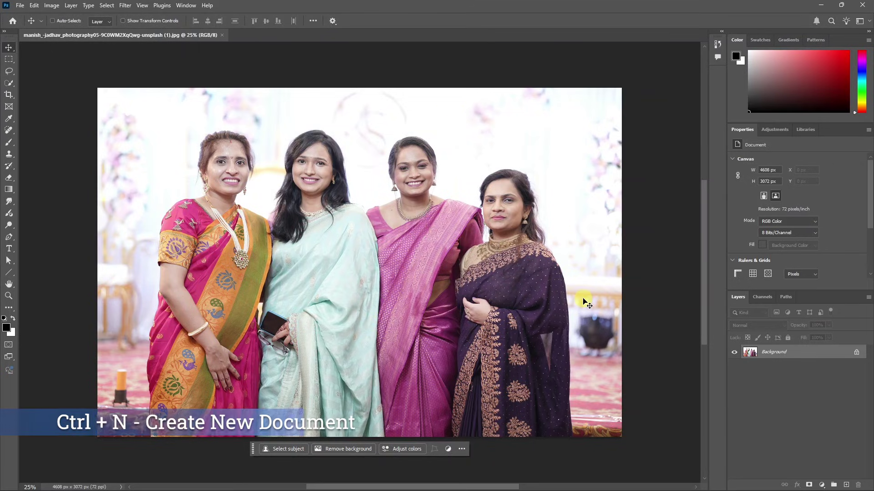
Step: Create a new document 14 inches wide and 8 inches high at 300 pixels/inch
key(ctrl+n)
click(567, 155)
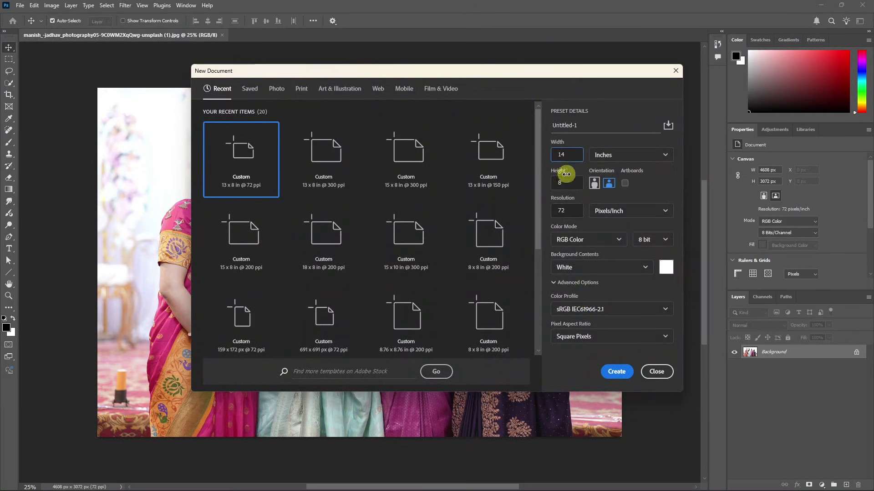
click(555, 210)
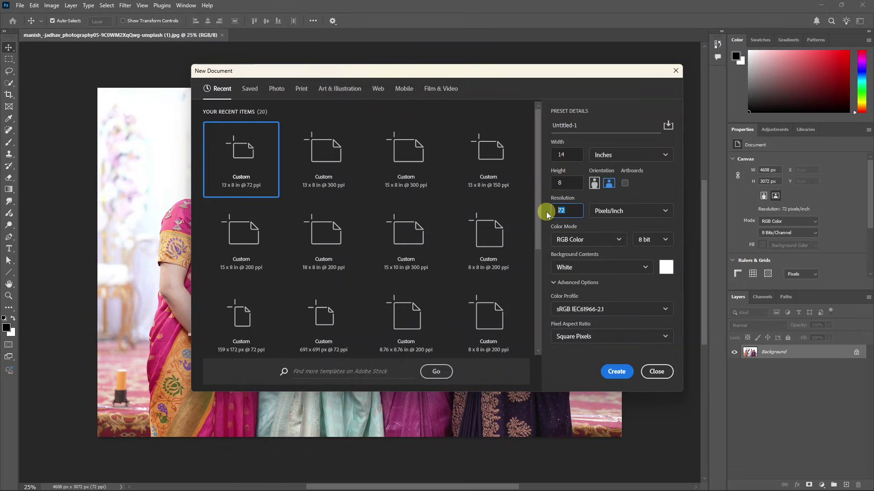
text(300)
click(616, 371)
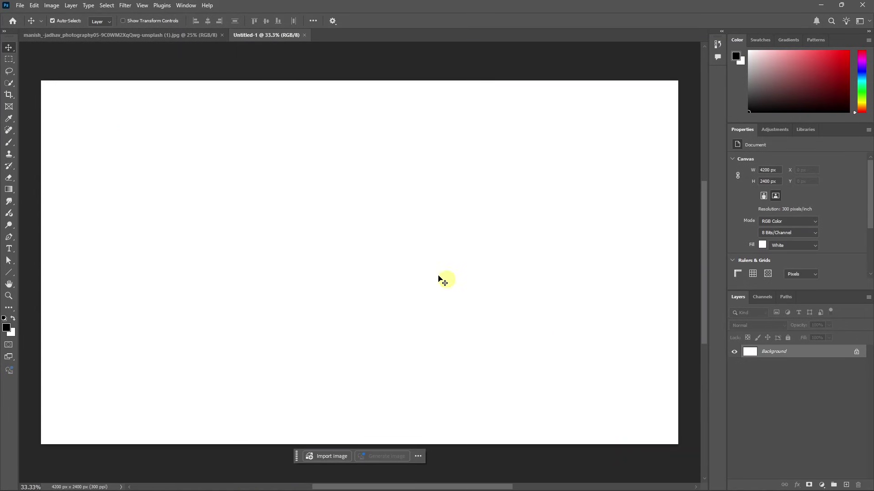
Step: Convert the photo's Background to a regular layer and copy it into the new 14 x 8 inch document
click(198, 31)
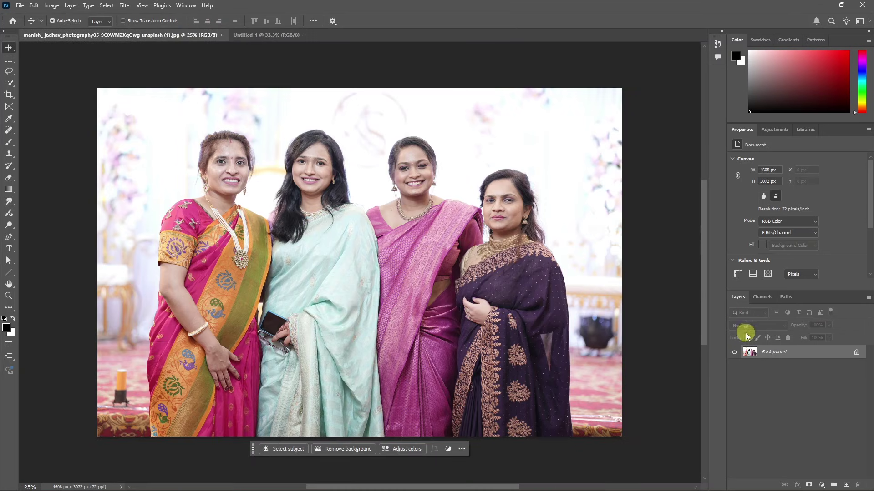
double_click(775, 354)
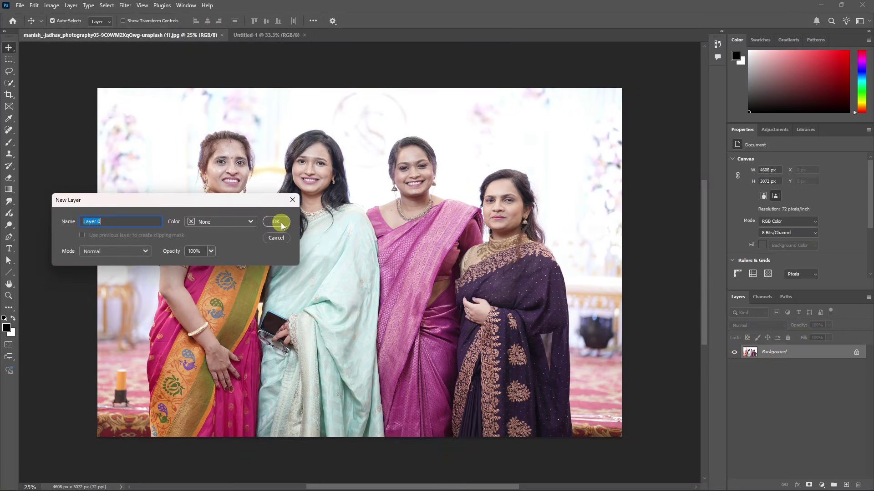
click(282, 225)
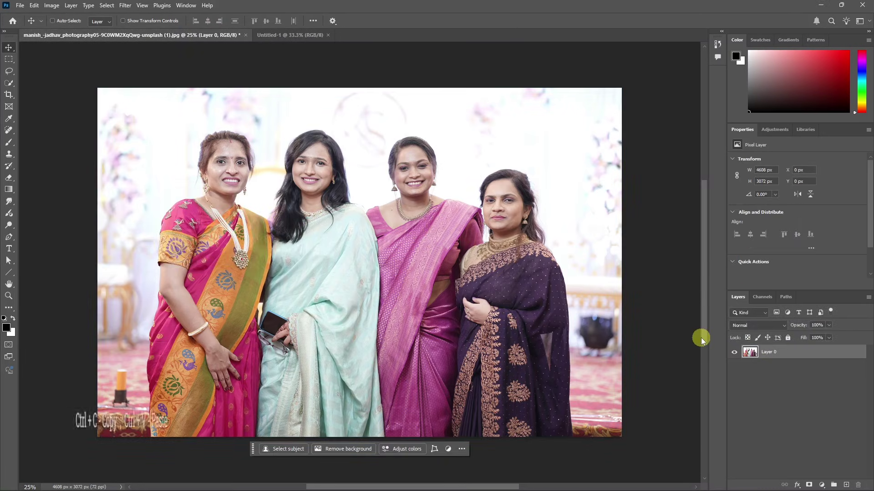
key(ctrl)
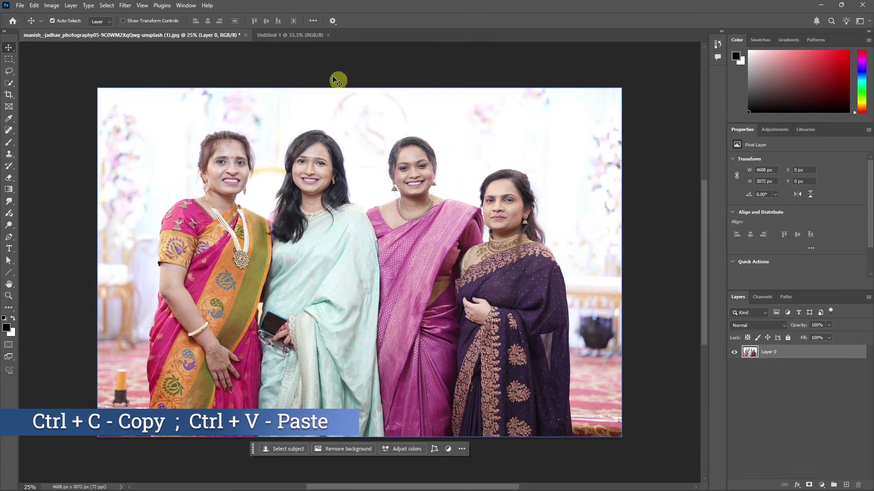
click(289, 35)
key(ctrl+v)
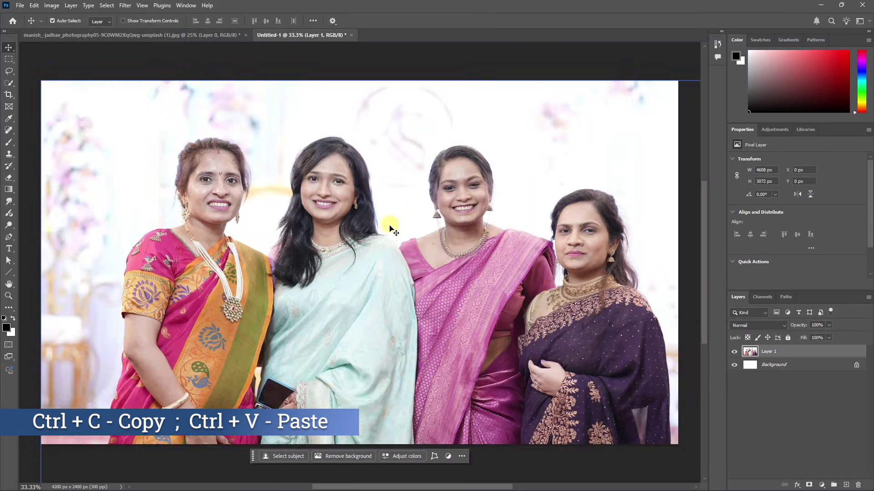
Step: Scale the pasted photo down to about 3636 x 2424 px so it fits the canvas height
key(ctrl+t)
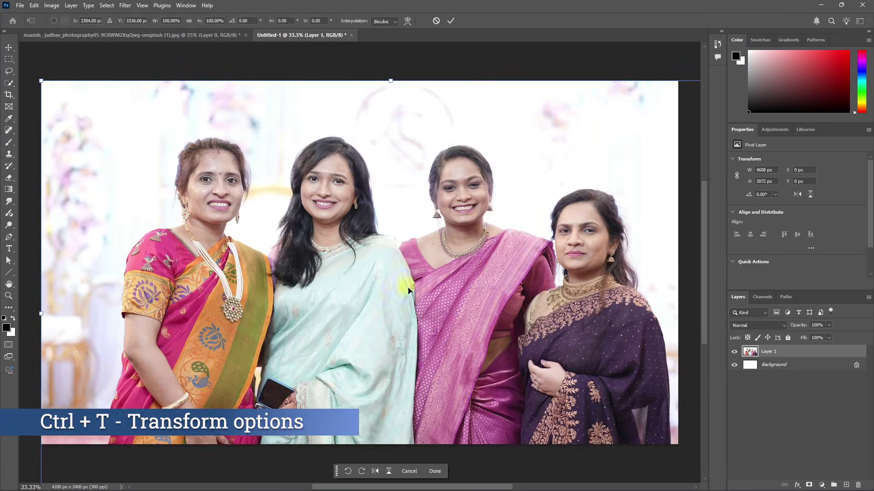
scroll(405, 291, down, 3)
drag(583, 428, 560, 400)
drag(490, 345, 491, 331)
drag(553, 400, 519, 373)
key(Return)
scroll(574, 333, up, 2)
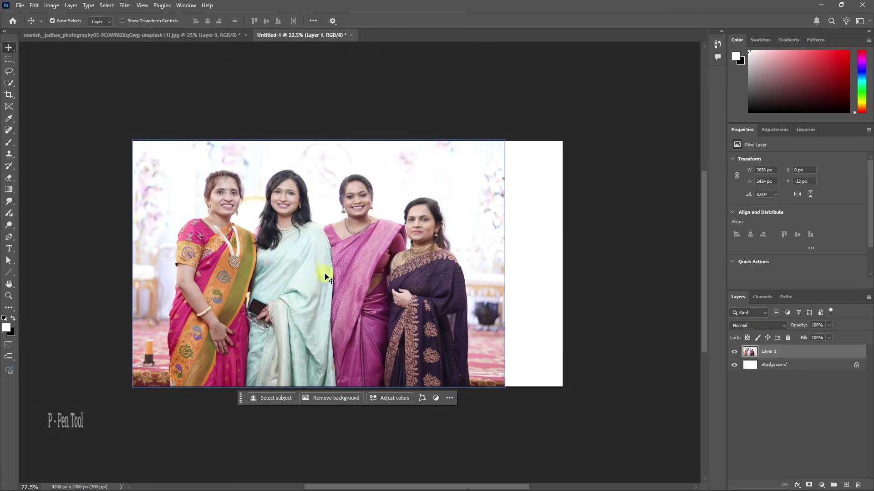
Step: Start a Pen tool path up the edge between the mint and magenta sarees from the photo's bottom, with no shape fill
key(p)
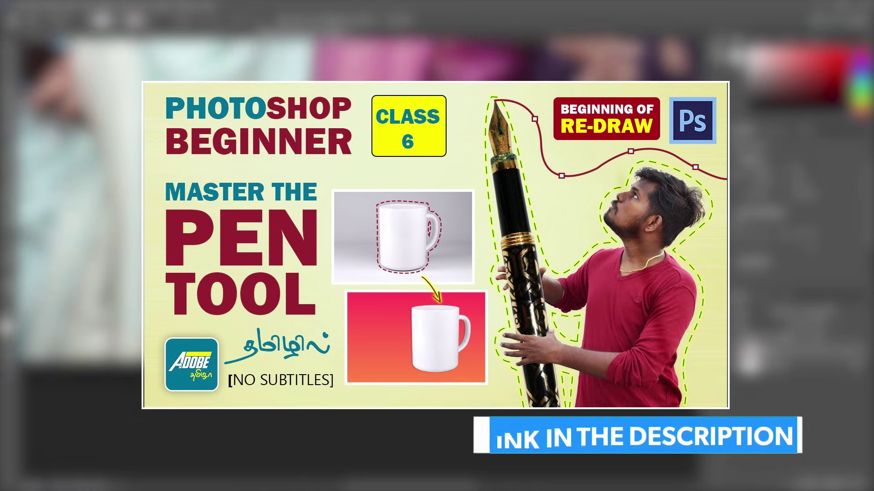
scroll(329, 375, up, 3)
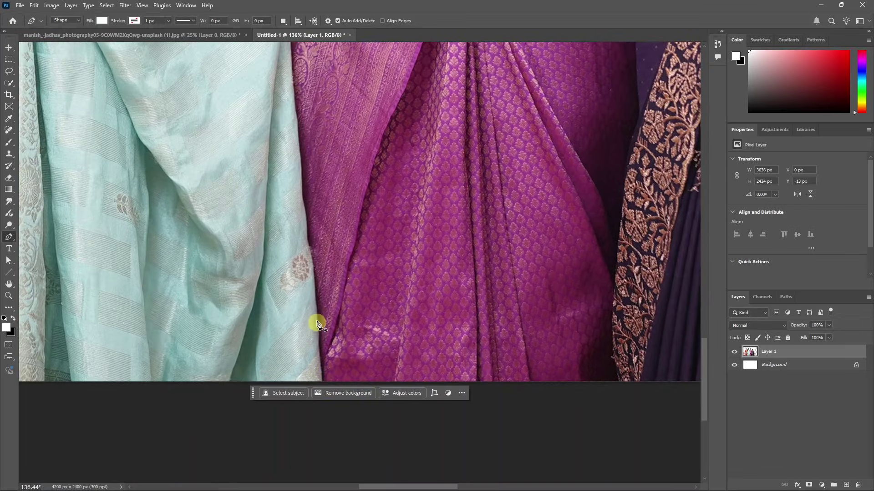
scroll(327, 346, down, 1)
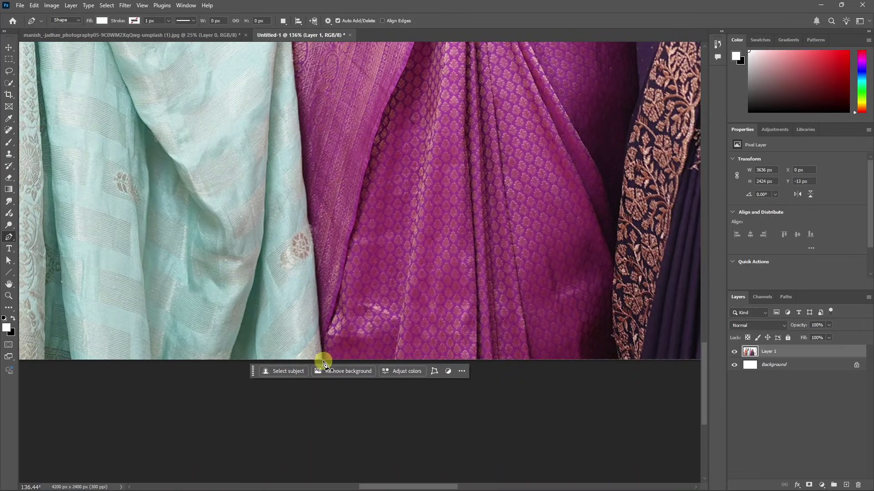
click(322, 362)
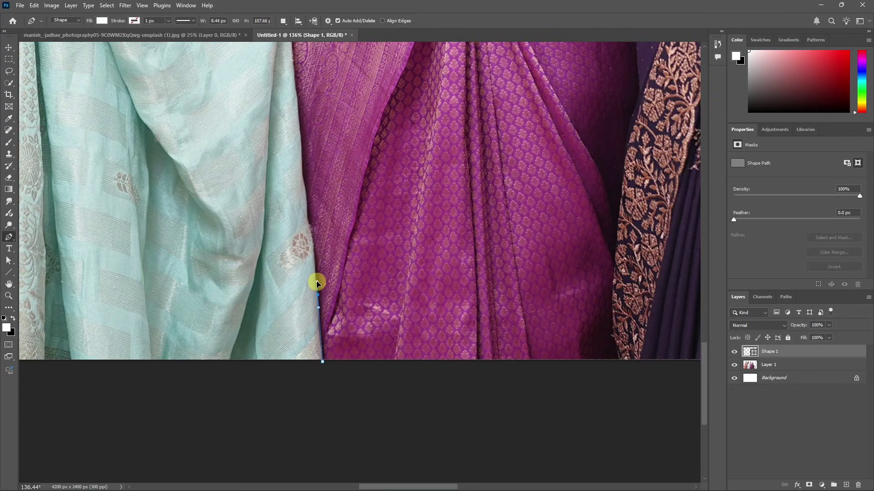
drag(317, 279, 308, 295)
scroll(302, 253, up, 3)
scroll(371, 219, up, 5)
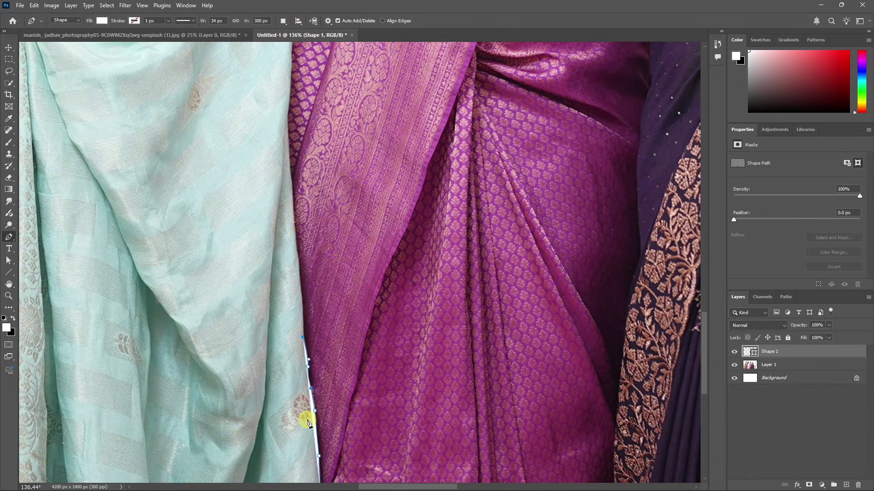
click(102, 21)
click(64, 39)
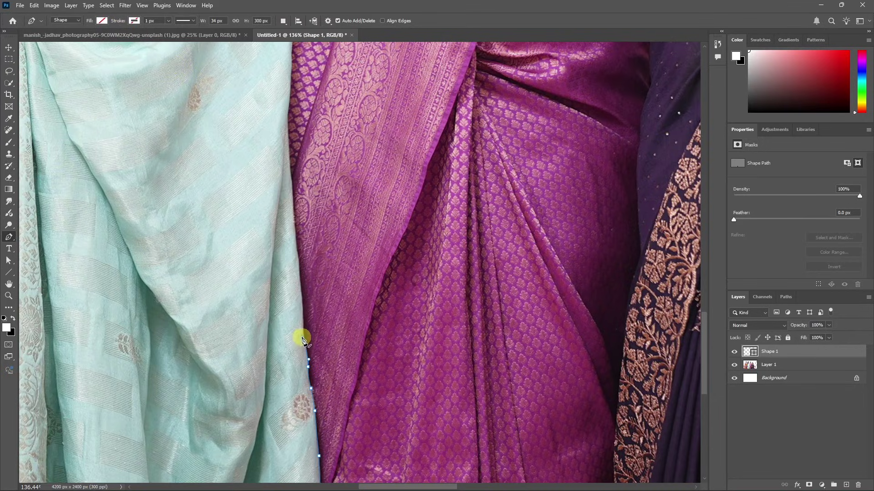
Step: Continue the pen path up along the mint saree's edge to the woman's shoulder
scroll(291, 314, up, 10)
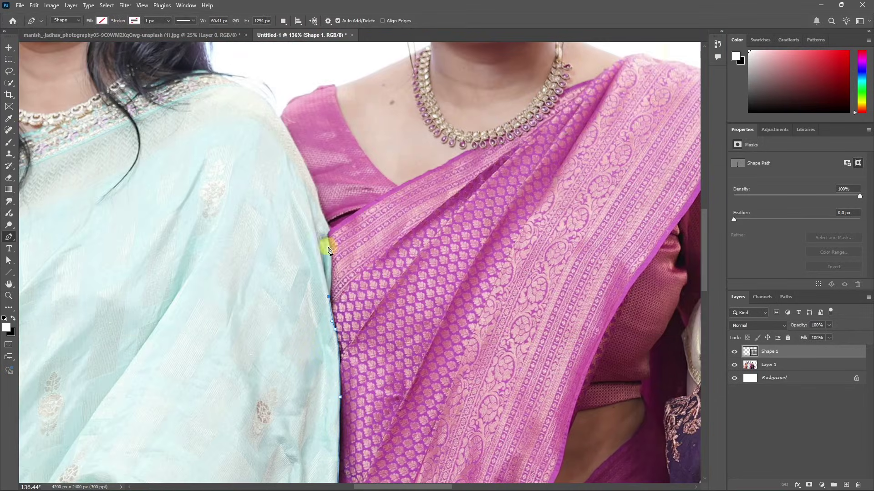
click(331, 246)
scroll(330, 246, down, 3)
scroll(332, 282, up, 2)
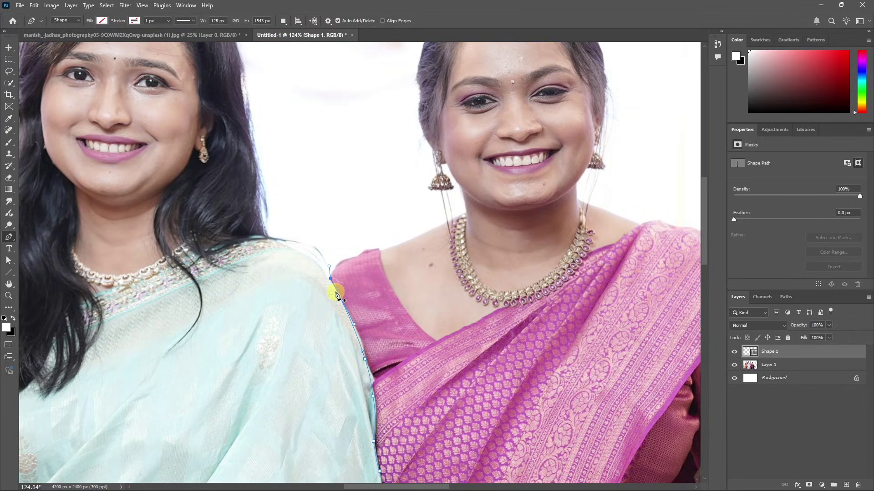
scroll(332, 297, down, 5)
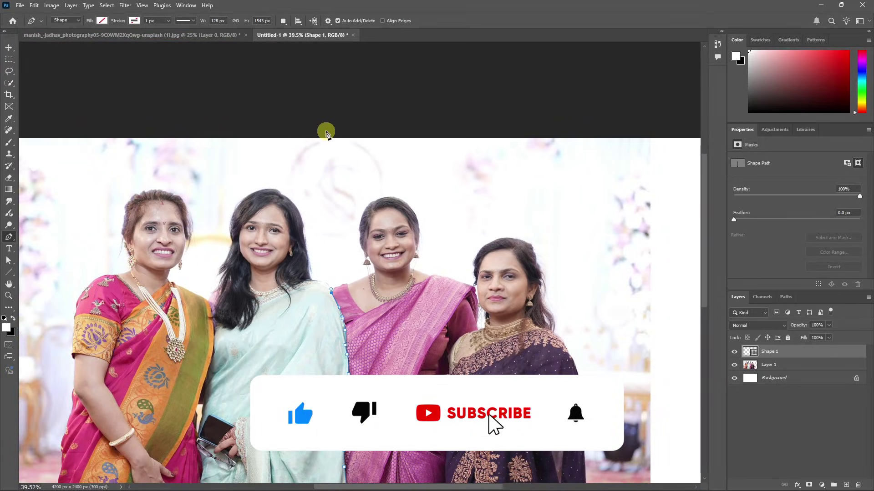
Step: Extend the path above the canvas and around the two women in magenta and dark purple sarees, closing it at its start
click(323, 134)
scroll(323, 134, down, 2)
click(610, 153)
click(617, 448)
click(431, 454)
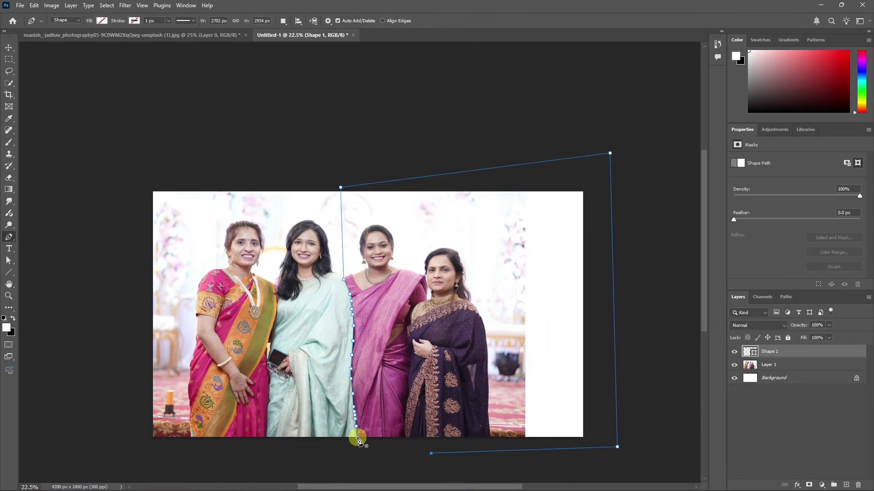
click(357, 438)
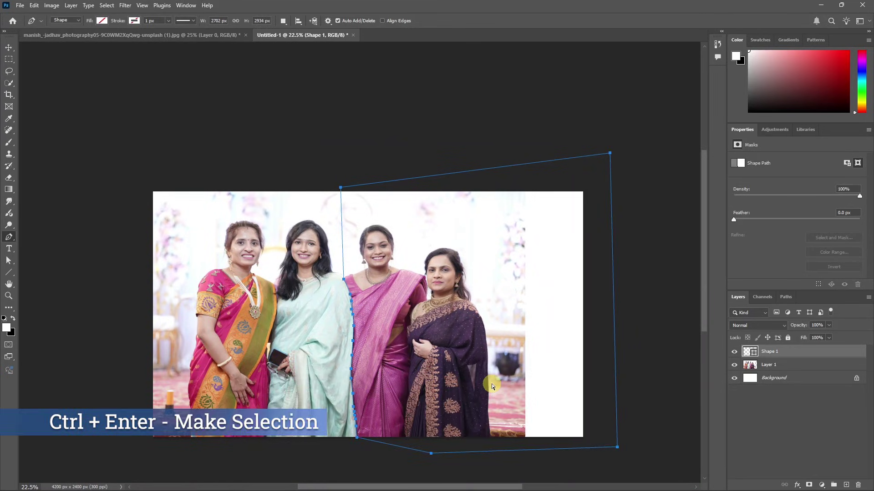
Step: Convert the closed path to a selection and copy that part of Layer 1 to a new layer, checking the cutout on its own
key(ctrl+Return)
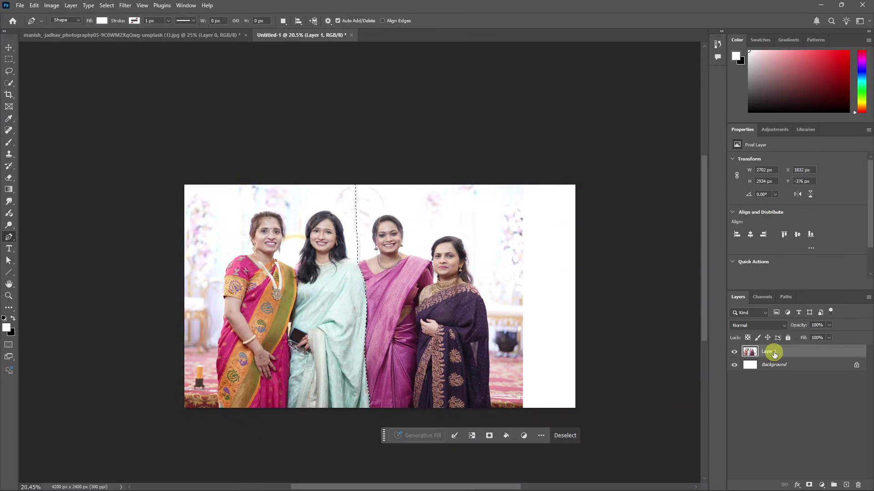
key(ctrl+j)
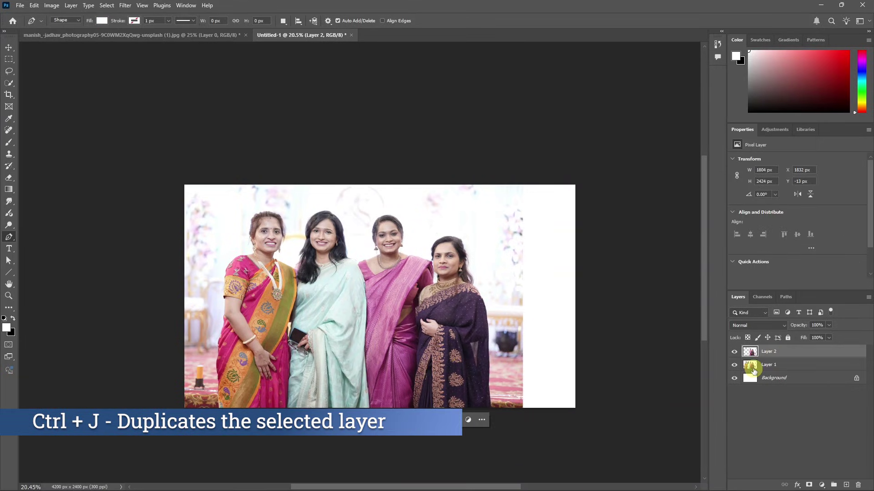
click(736, 366)
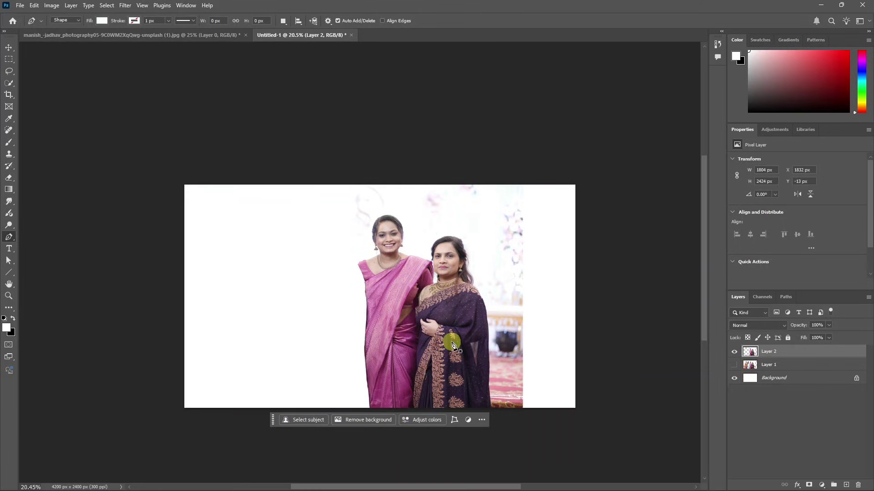
click(734, 365)
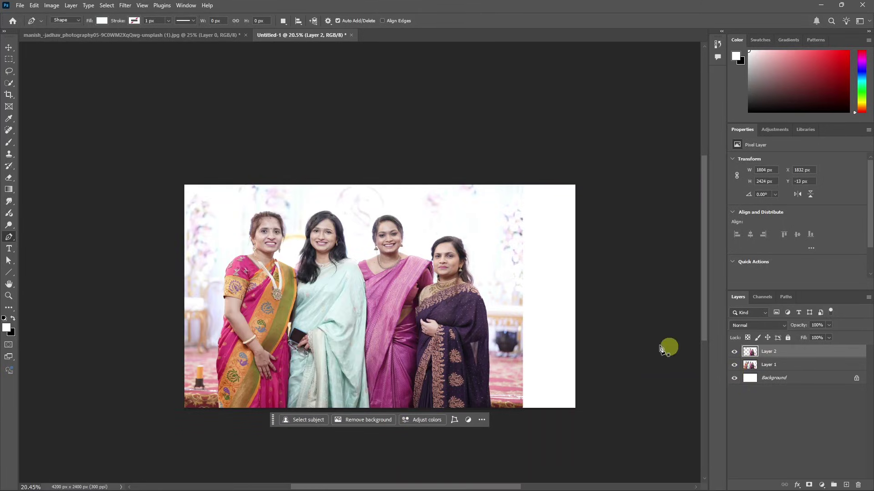
Step: Duplicate Layer 1 and hide the original
click(778, 366)
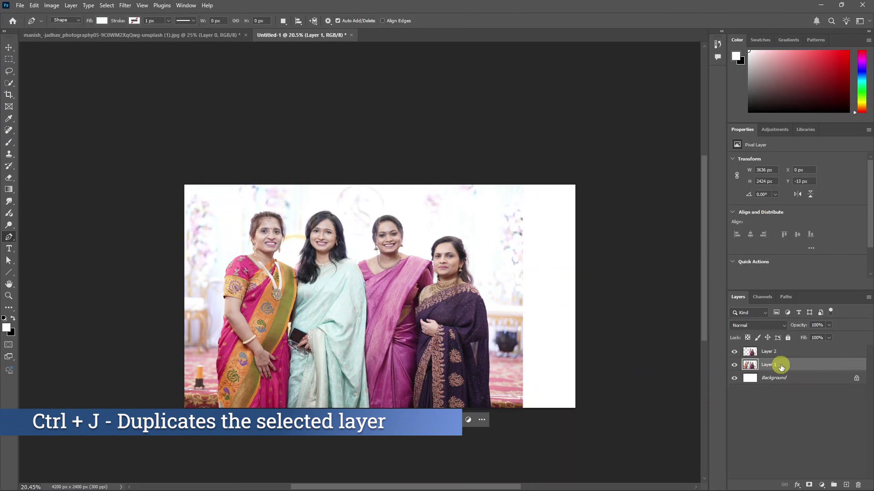
key(ctrl+j)
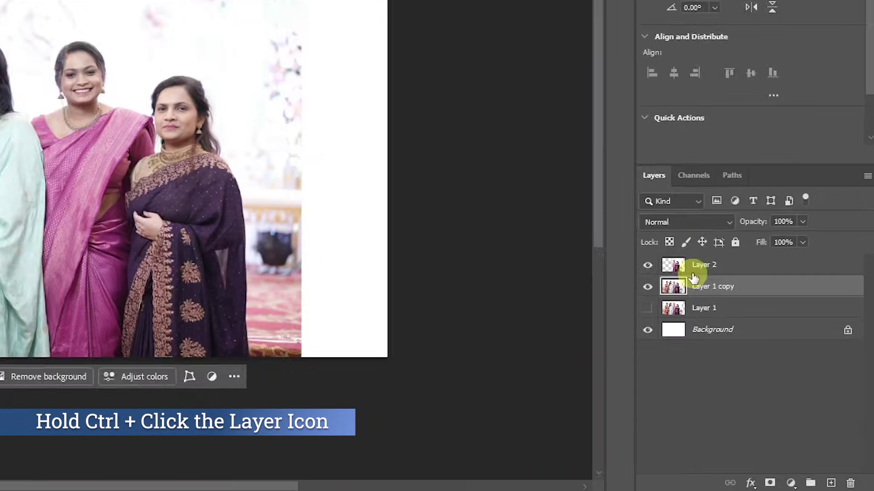
Step: Fill the Layer 2 outline with the white foreground colour on Layer 1 copy, and clear the selection
ctrl+click(677, 269)
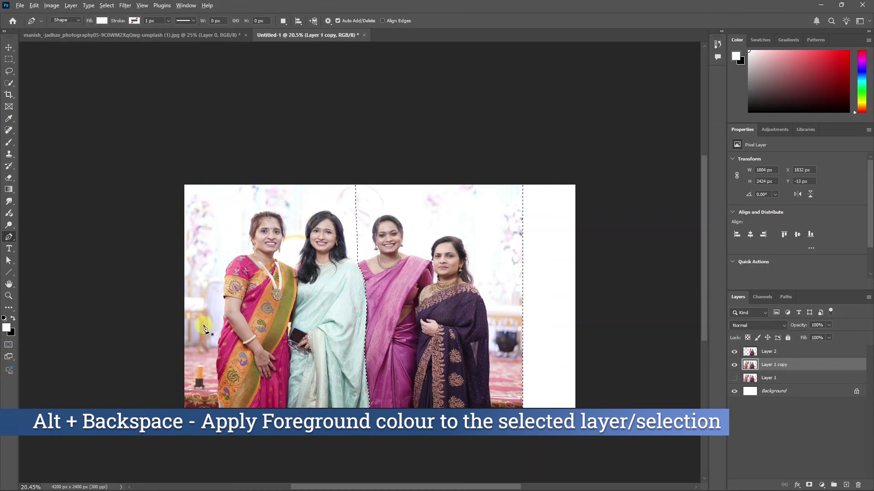
key(alt+BackSpace)
key(ctrl+d)
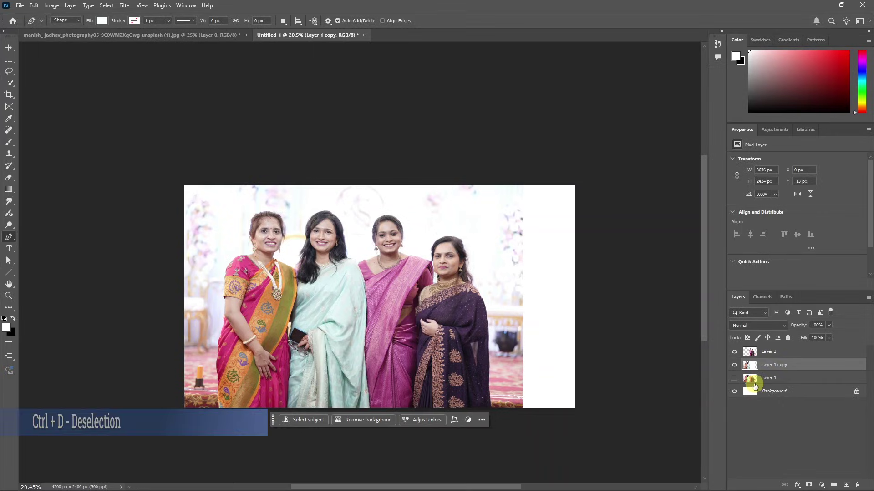
Step: Toggle the visibility of Layer 1 copy and Layer 2 to check each half of the split photo
click(735, 365)
click(735, 365)
click(734, 352)
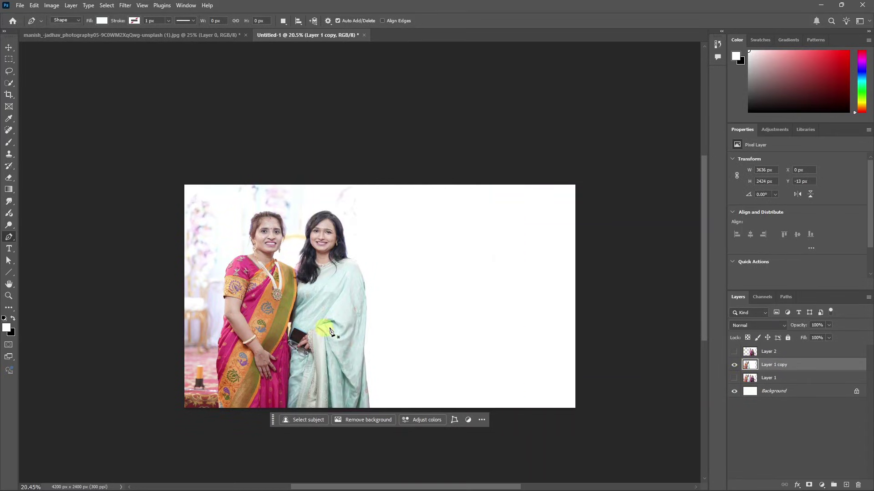
click(734, 352)
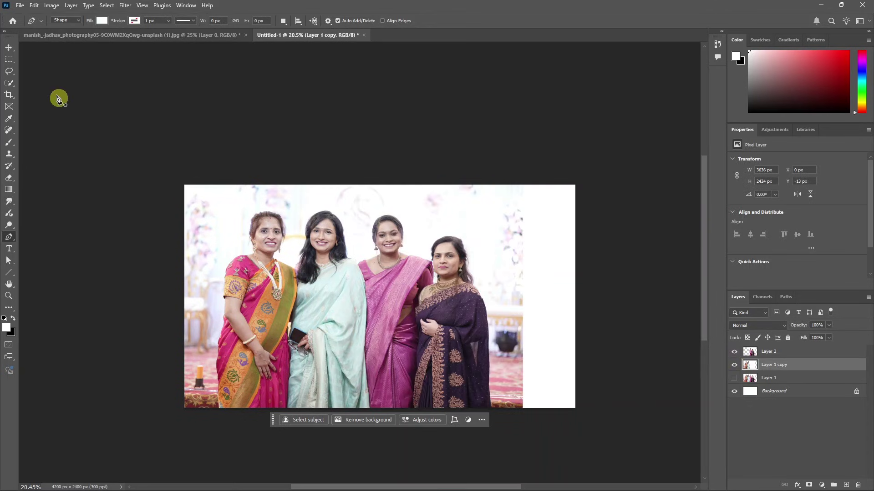
Step: Move Layer 2 horizontally to X 2404 px, against the canvas's right edge, opening a gap between the two pairs of women
click(9, 47)
click(488, 325)
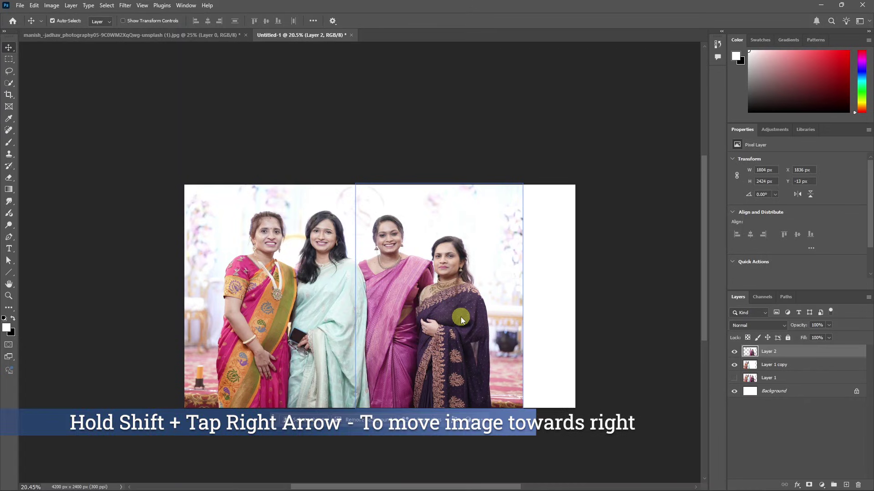
key(shift+Right)
key(shift+Right)
key(shift+Right)
key(shift+Right)
key(shift+Right)
key(shift+Right)
key(shift+Right)
key(shift+Right)
key(shift+Right)
key(shift+Right)
key(shift+Right)
key(shift+Right)
key(shift+Right)
key(shift+Right)
key(shift+Right)
key(shift+Right)
key(shift+Right)
key(shift+Right)
key(shift+Right)
key(shift+Right)
key(shift+Right)
key(shift+Right)
key(shift+Right)
key(shift+Right)
key(shift+Right)
key(shift+Right)
key(shift+Right)
key(shift+Right)
key(shift+Right)
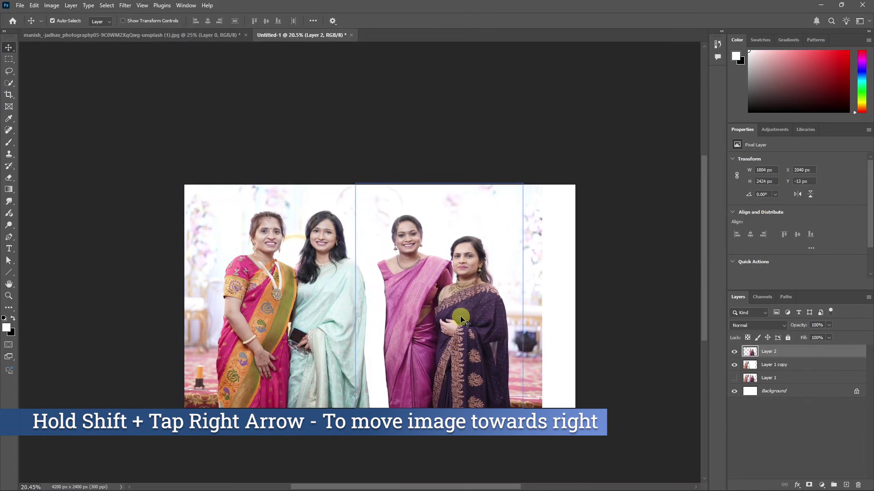
key(shift+Right)
key(shift+Right)
key(shift+Right)
key(shift+Right)
key(shift+Right)
key(shift+Right)
key(shift+Right)
key(shift+Right)
key(shift+Right)
key(shift+Right)
key(shift+Right)
key(shift+Right)
key(shift+Right)
key(shift+Right)
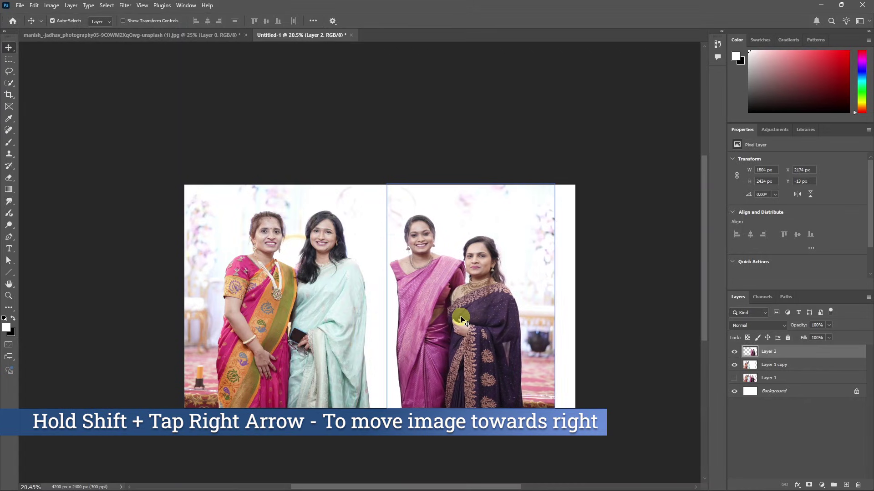
key(shift+Right)
key(shift+Right)
key(shift+Right)
key(shift+Right)
key(shift+Right)
key(shift+Right)
key(shift+Right)
key(shift+Right)
key(shift+Right)
key(shift+Right)
key(shift+Right)
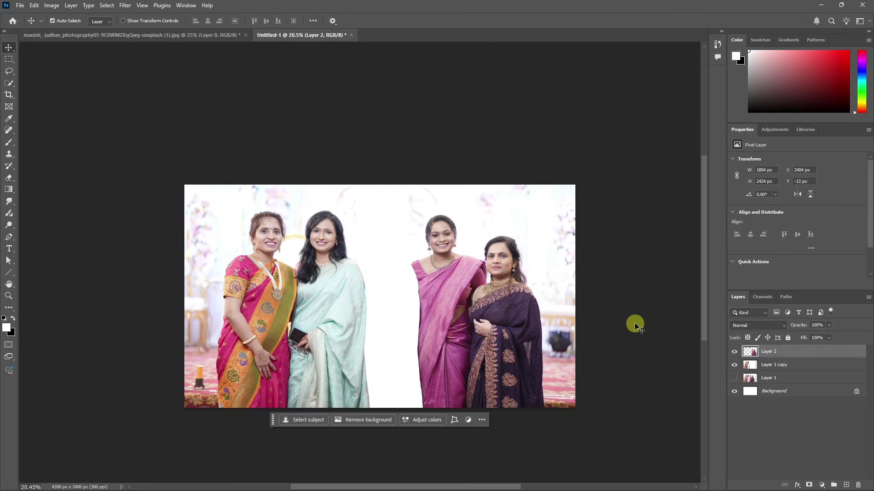
Step: Place the pink-background portrait from the tutorial's File Explorer folder over the right half of the group photo, scaled to about 7.33%
key(alt+Tab)
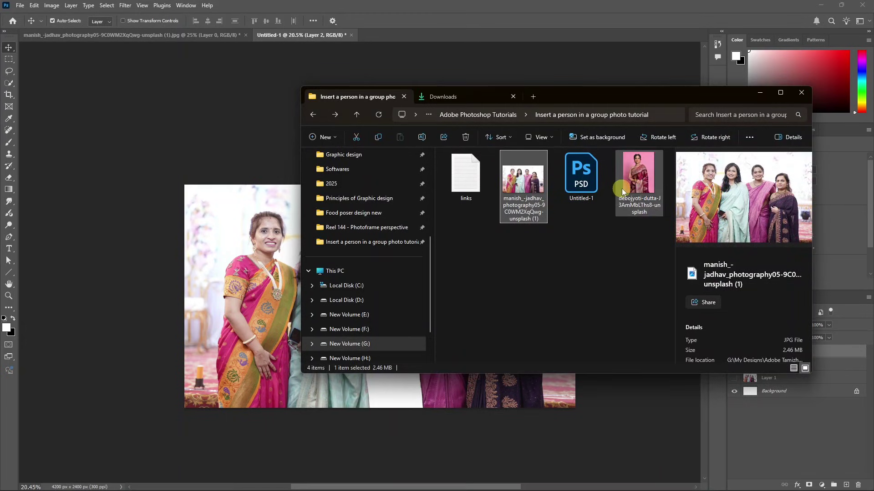
drag(620, 189, 387, 392)
drag(353, 303, 437, 307)
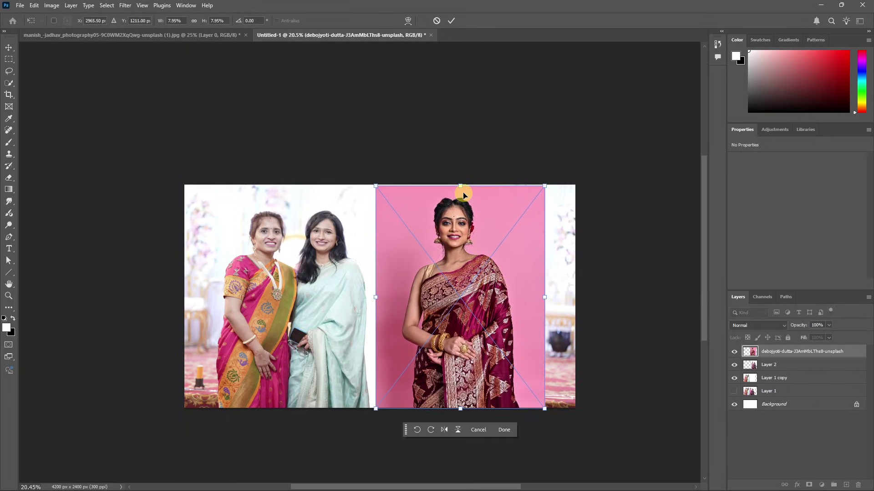
drag(461, 187, 461, 205)
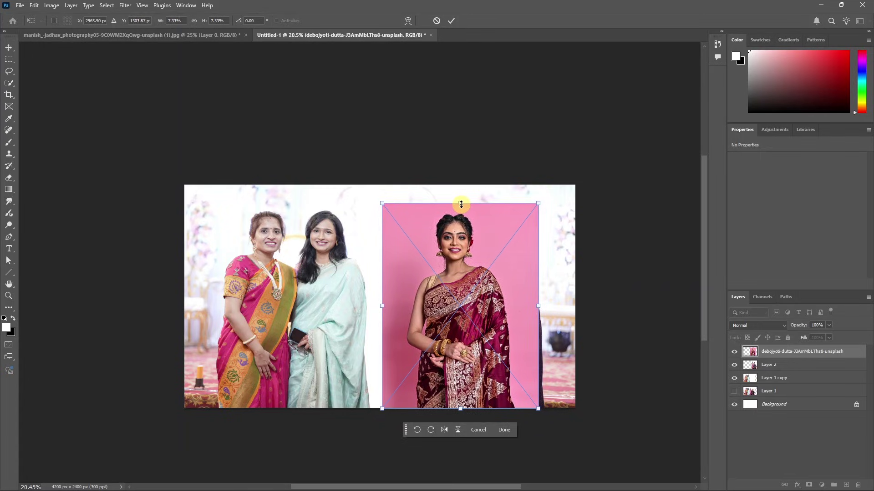
double_click(460, 205)
Step: Select the subject of the placed portrait and inspect the selection edge around her face and earrings
click(106, 5)
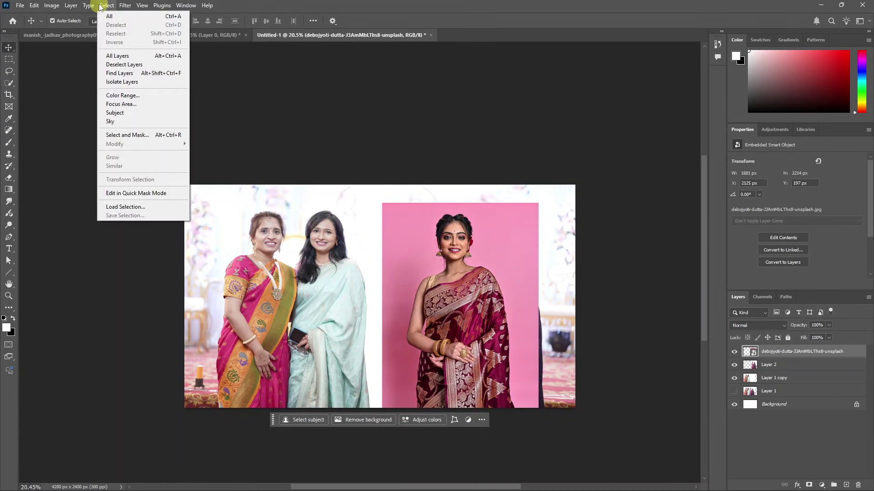
click(132, 114)
scroll(465, 294, up, 5)
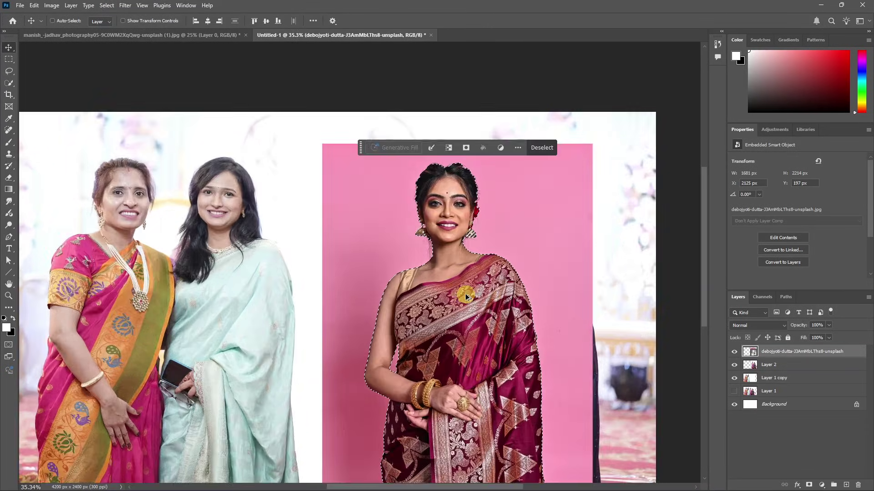
scroll(439, 273, up, 3)
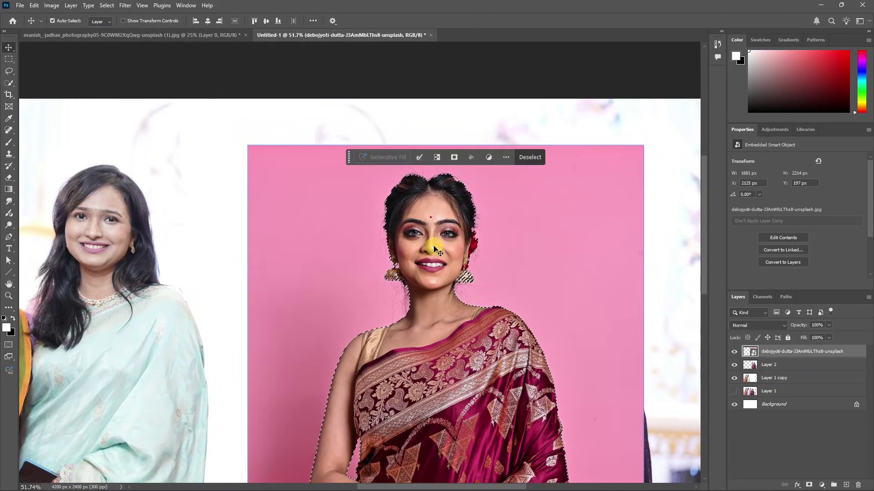
scroll(432, 244, up, 2)
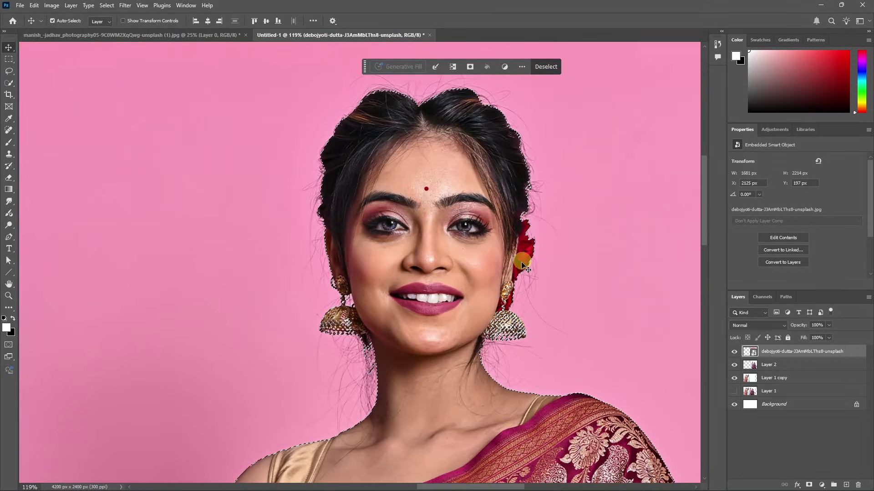
scroll(520, 291, up, 2)
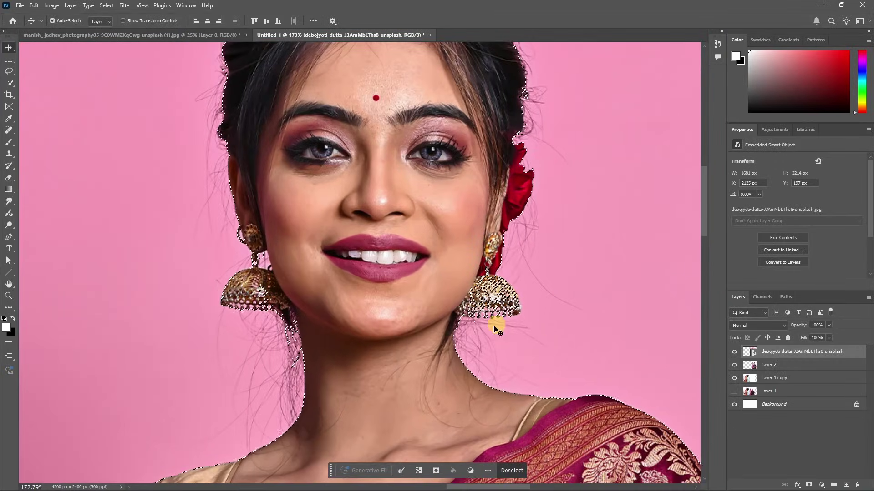
Step: Correct the portrait's selection beside the neck with the Lasso tool and inspect its edges around both earrings
click(9, 72)
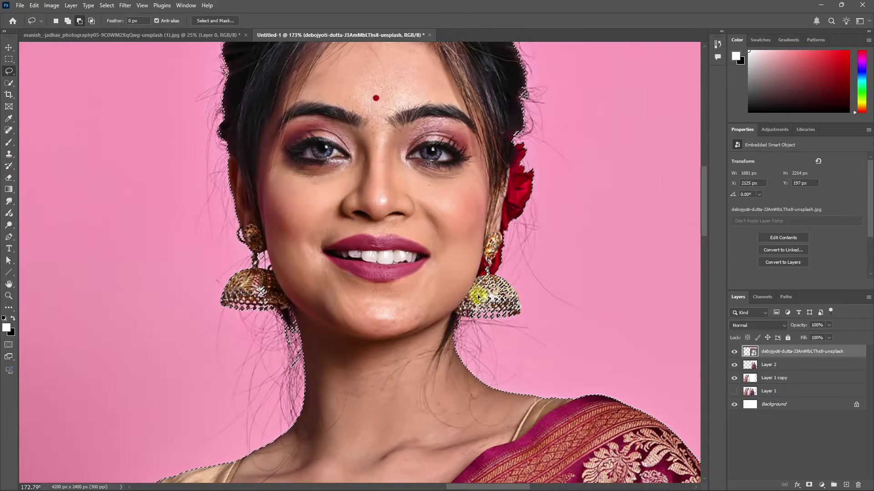
alt+click(481, 284)
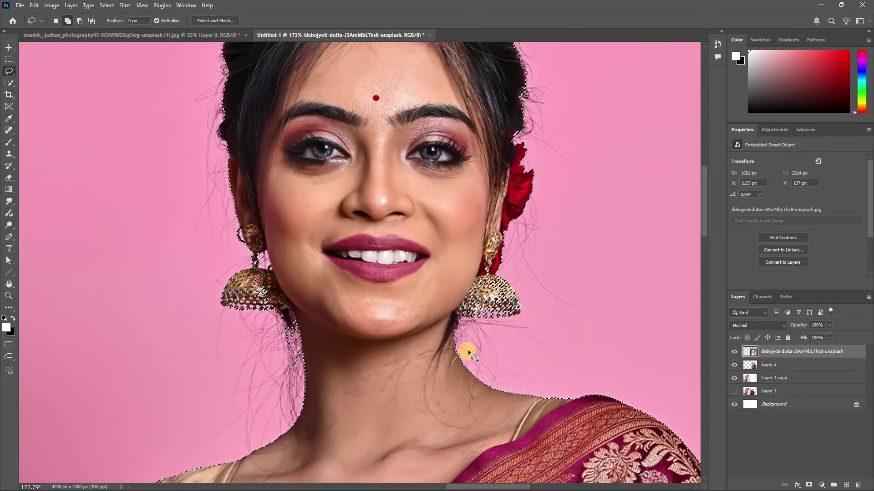
mouse_move(469, 352)
mouse_down()
mouse_move(485, 376)
mouse_move(474, 384)
mouse_move(449, 364)
mouse_up()
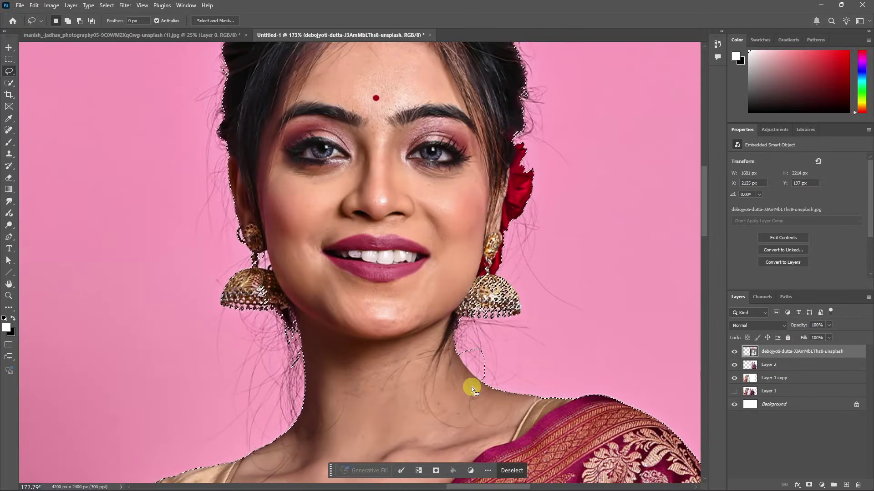
scroll(419, 246, down, 1)
scroll(291, 241, up, 3)
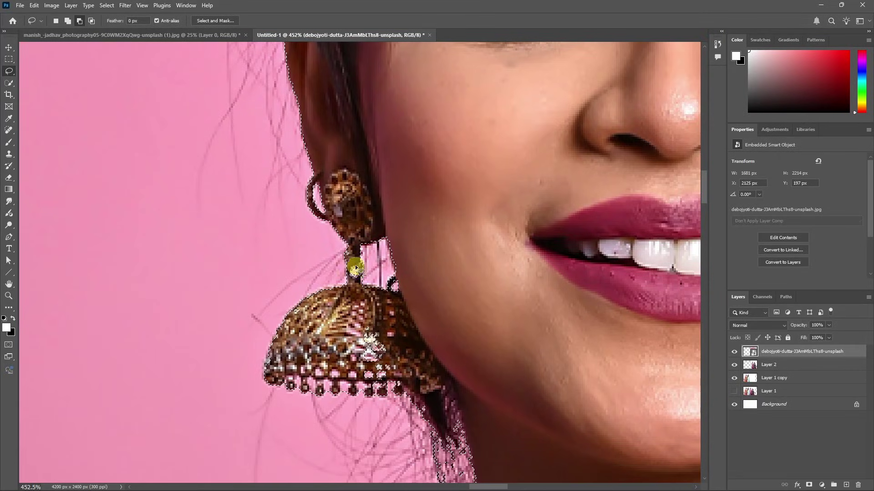
scroll(386, 355, up, 2)
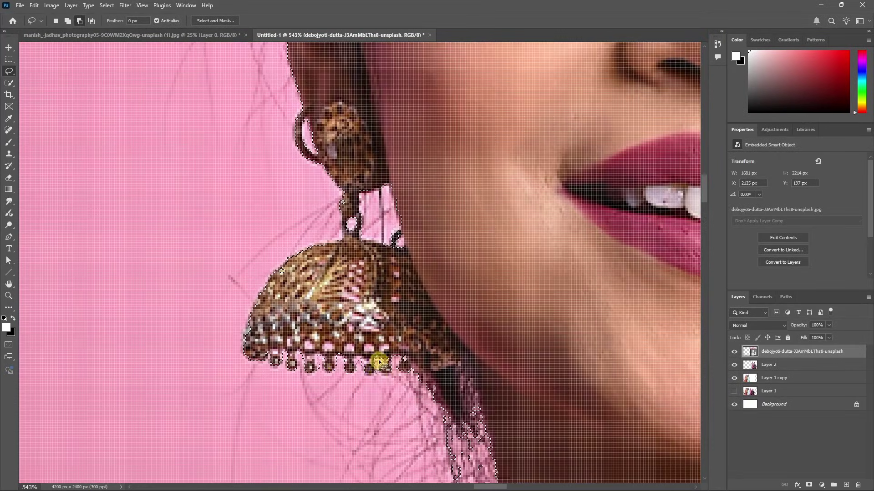
scroll(359, 325, down, 2)
scroll(359, 325, right, 5)
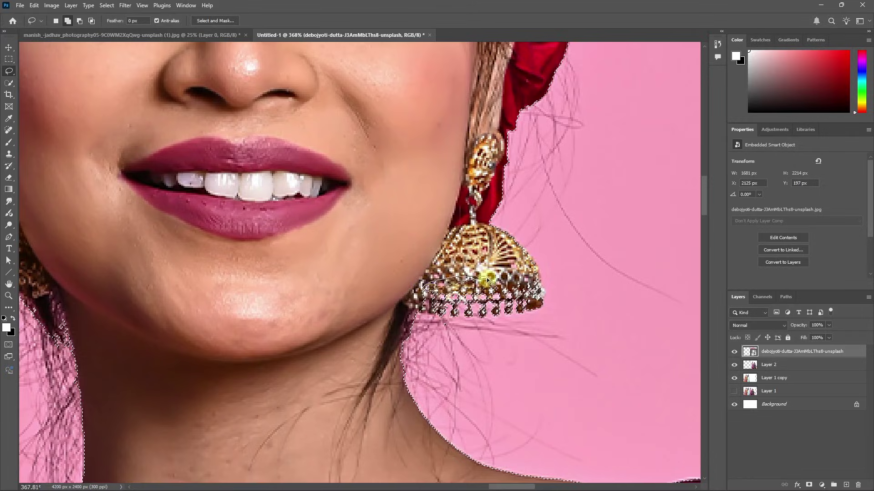
scroll(451, 287, down, 3)
scroll(450, 287, down, 3)
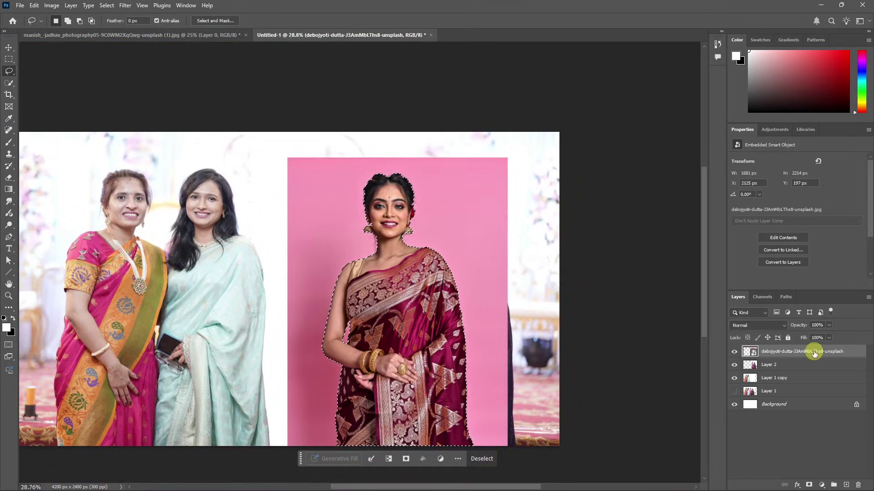
Step: Mask the portrait's background with the selection, move the woman between the two pairs at about X 1388 px, and show the rulers
click(809, 485)
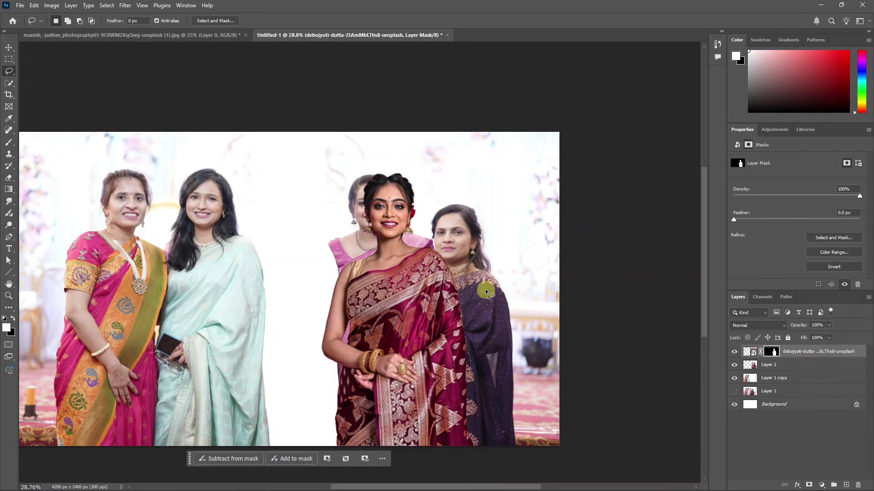
click(749, 352)
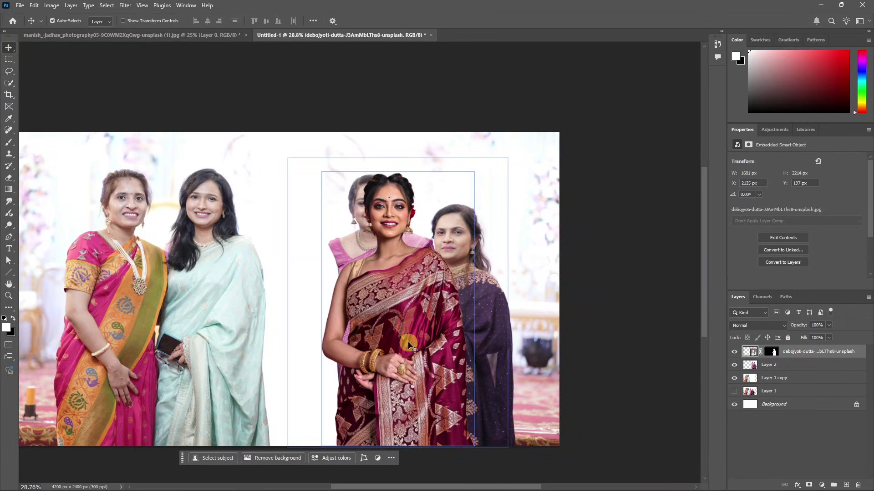
key(v)
drag(403, 343, 312, 338)
key(ctrl+r)
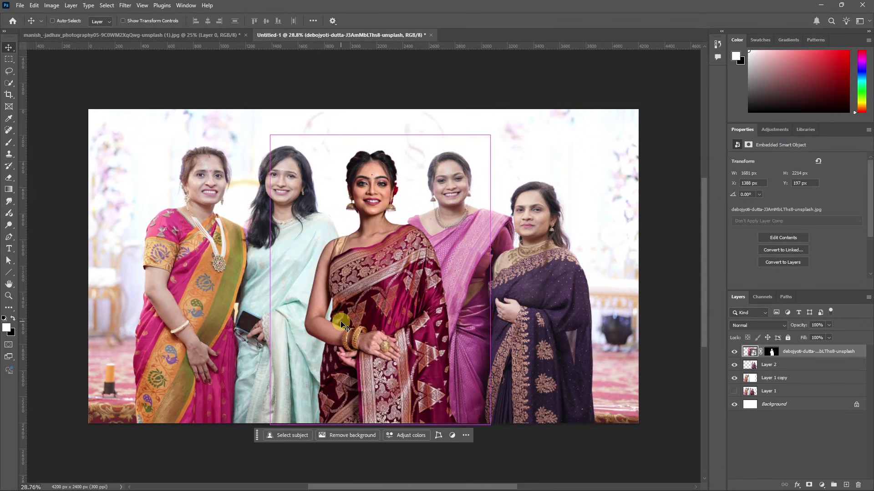
Step: Scale the masked woman up to about 107% with her lower edge kept in place
key(ctrl+t)
drag(381, 136, 383, 117)
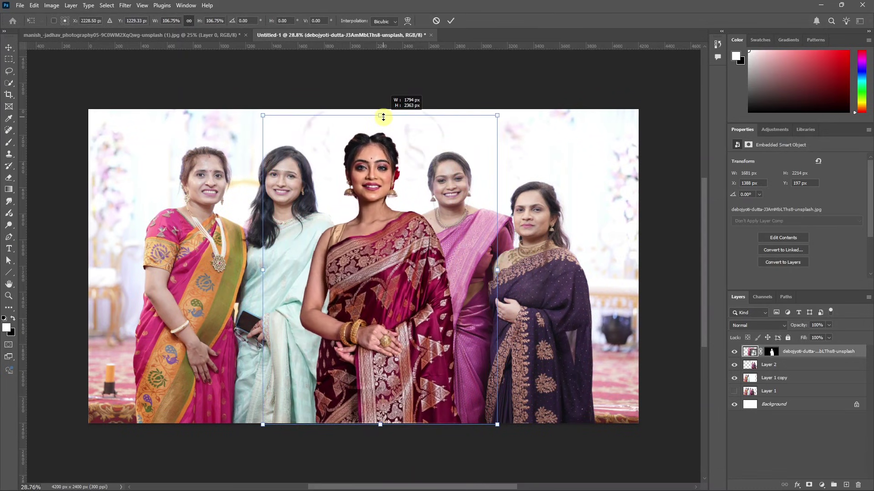
key(Return)
Step: Try the masked woman in front of the left and right pairs, and bring her back to the middle of the group
drag(455, 316, 394, 316)
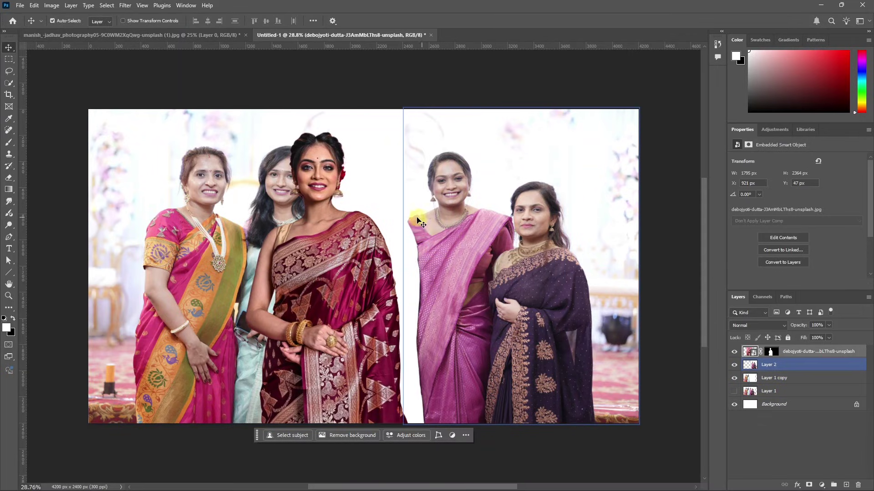
click(394, 314)
drag(407, 348, 421, 245)
click(329, 247)
click(417, 301)
click(414, 269)
click(483, 306)
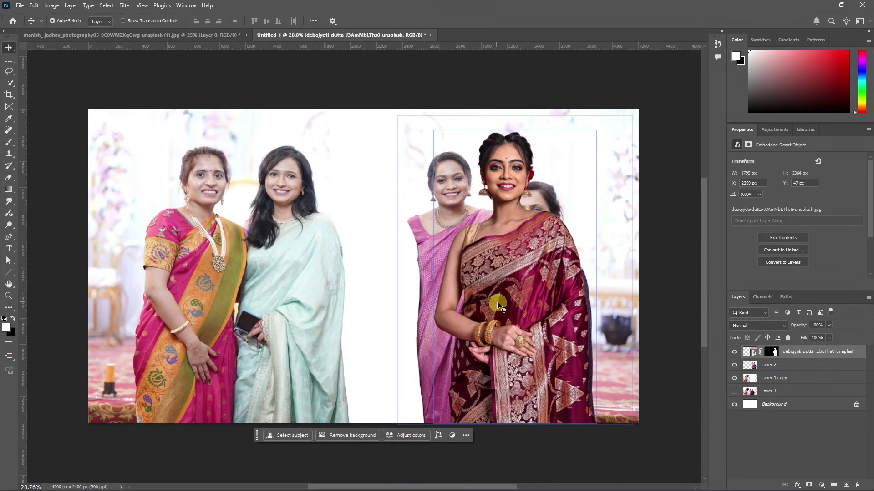
drag(510, 306, 381, 303)
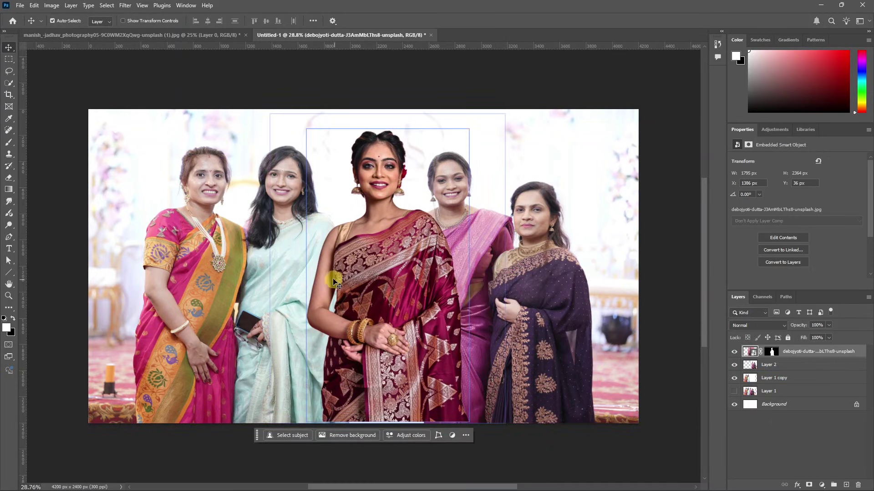
Step: Select the woman in the mint saree on Layer 1 copy with the Quick Selection tool, from hair to lower canvas edge
click(271, 271)
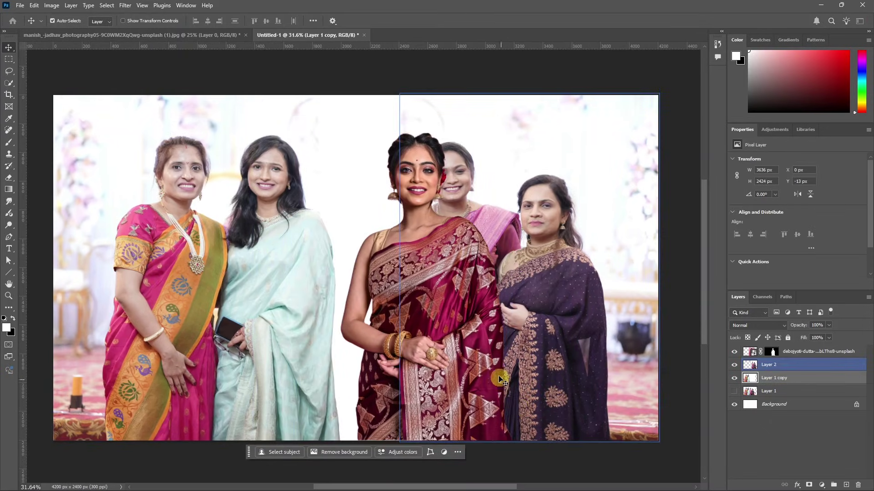
click(251, 263)
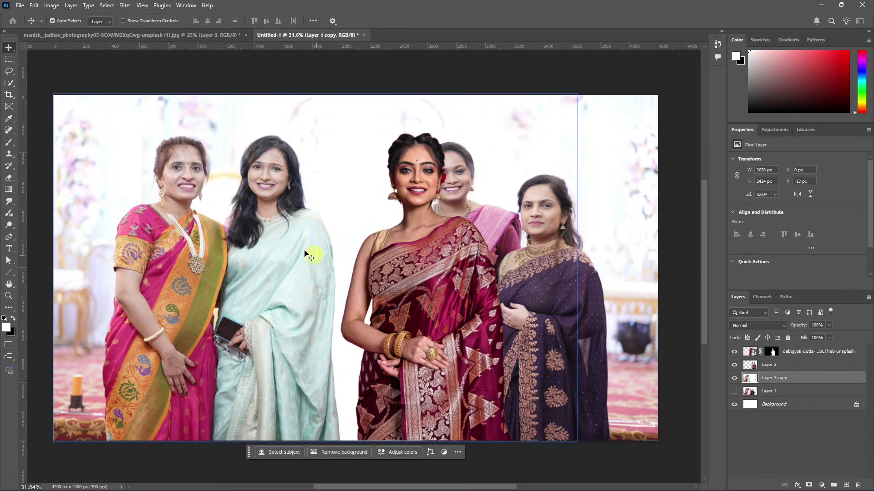
click(410, 287)
click(346, 275)
right_click(9, 83)
click(51, 93)
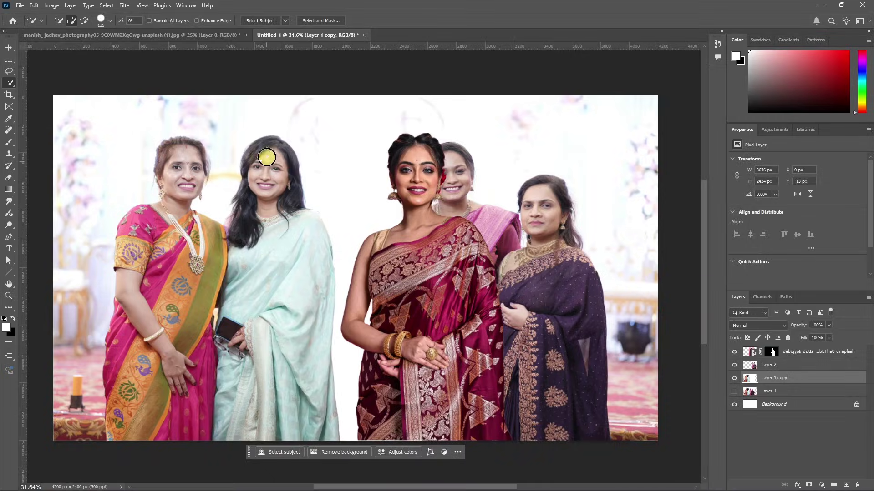
mouse_move(267, 156)
mouse_down()
mouse_move(307, 281)
mouse_move(310, 331)
mouse_up()
mouse_move(310, 390)
mouse_down()
mouse_move(243, 321)
mouse_move(249, 161)
mouse_up()
drag(287, 184, 298, 246)
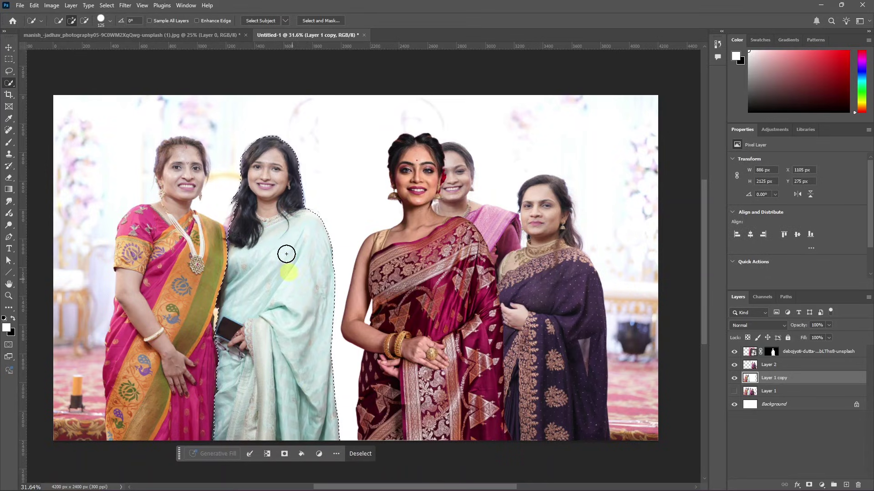
Step: Copy the selected woman in the mint saree to a new layer and check that layer on its own
key(ctrl+j)
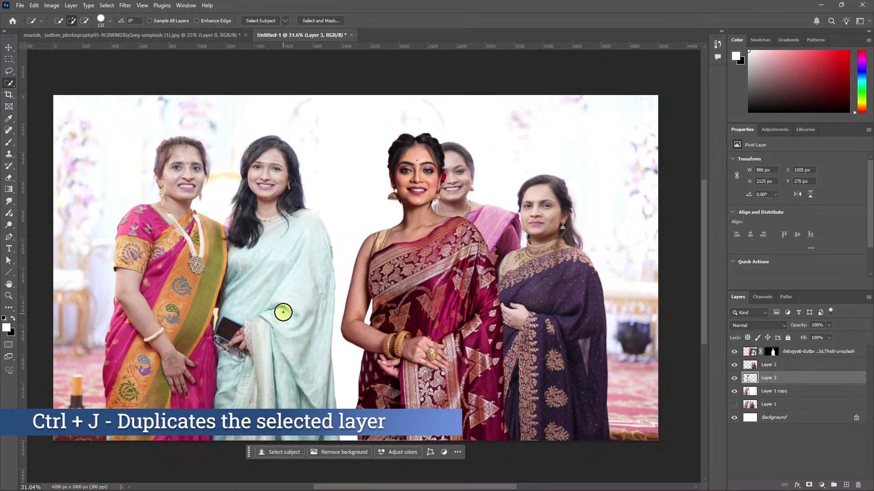
alt+click(733, 380)
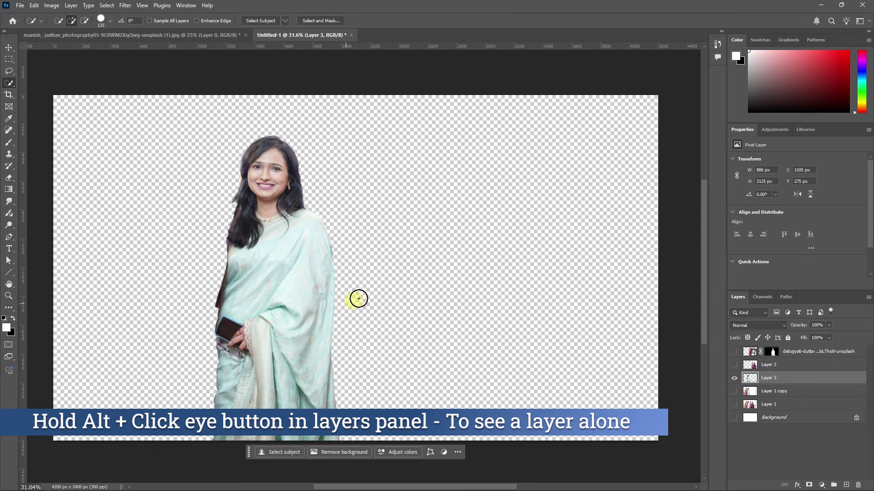
alt+click(733, 379)
key(v)
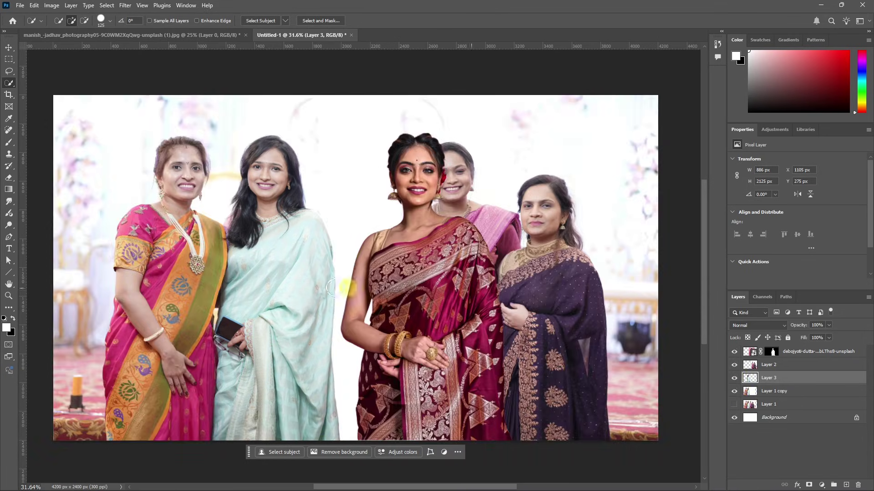
Step: Move the masked woman back between the two pairs and bring Layer 3 above her in the stack
click(460, 301)
drag(453, 320, 378, 323)
click(270, 251)
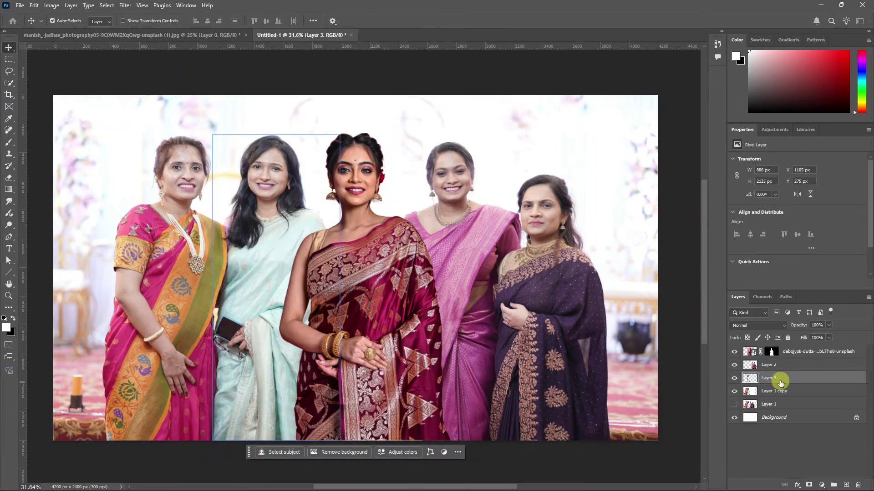
drag(778, 380, 776, 348)
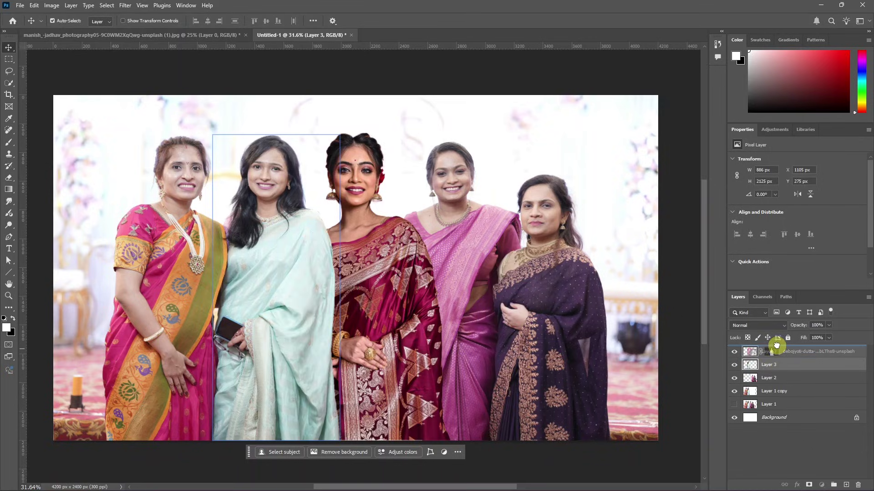
Step: Shift the pair on Layer 2 slightly to the right, to X 2434 px
click(572, 322)
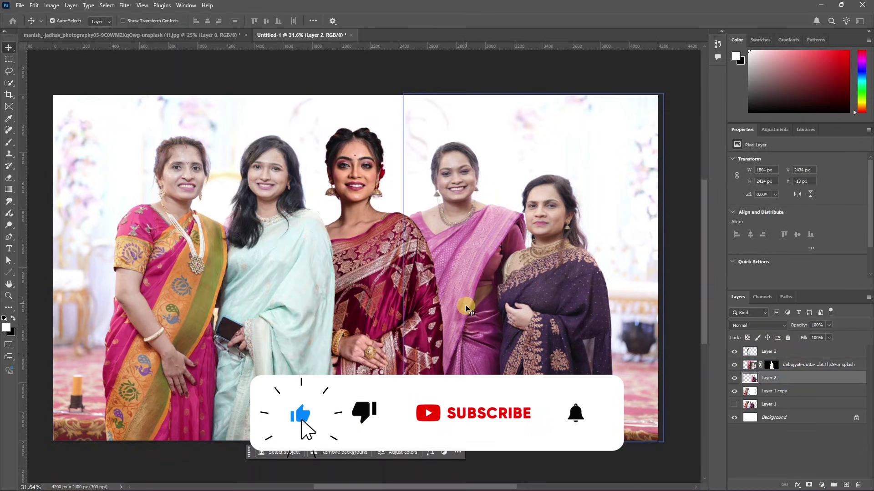
key(shift+Right)
key(shift+Right)
key(shift+Right)
key(shift+Right)
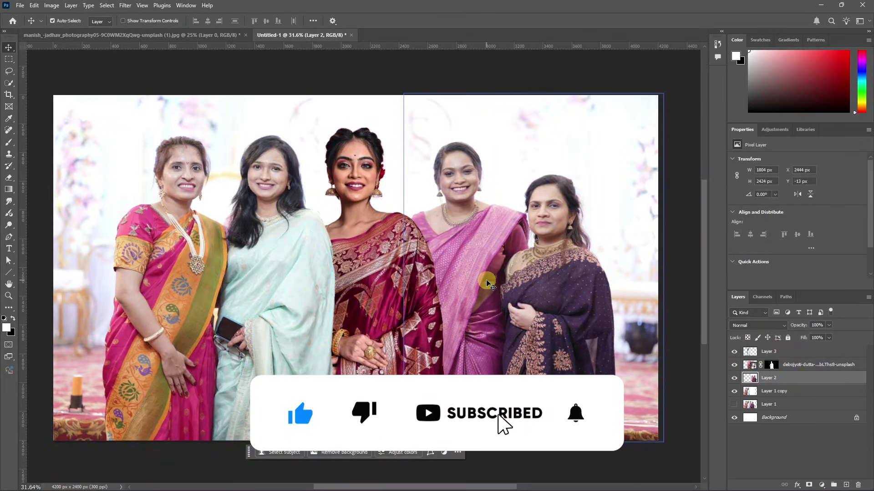
key(shift+Left)
key(shift+Left)
key(shift+Left)
key(shift+Left)
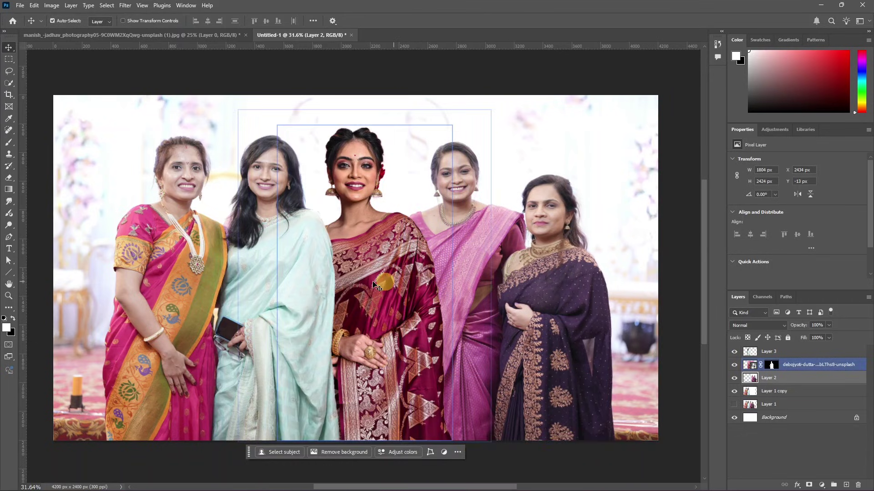
Step: Try shifting Layer 3 alone 40 px to the left, and undo the shift
click(259, 282)
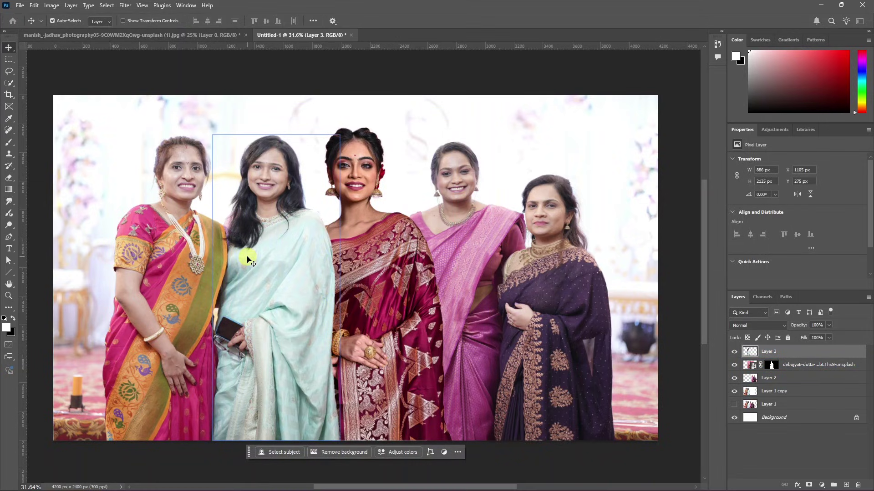
key(shift+Left)
key(shift+Left)
key(shift+Left)
key(shift+Left)
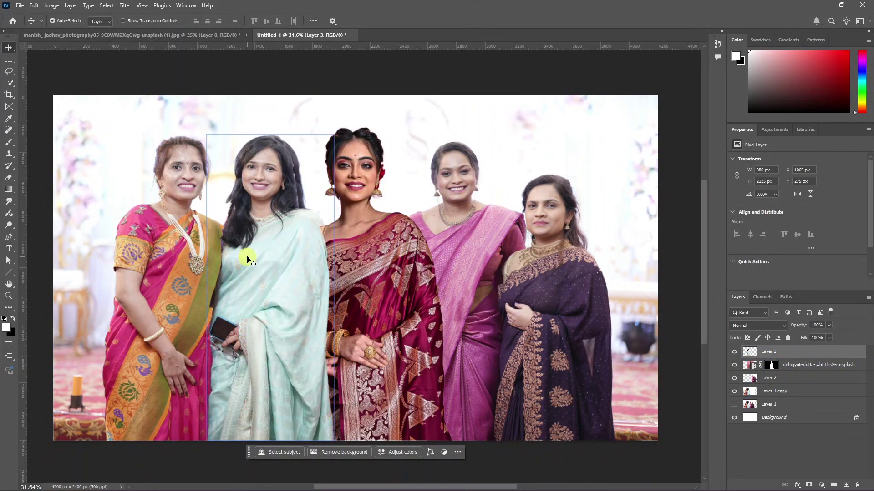
key(ctrl+z)
key(ctrl+z)
key(ctrl+z)
key(ctrl+z)
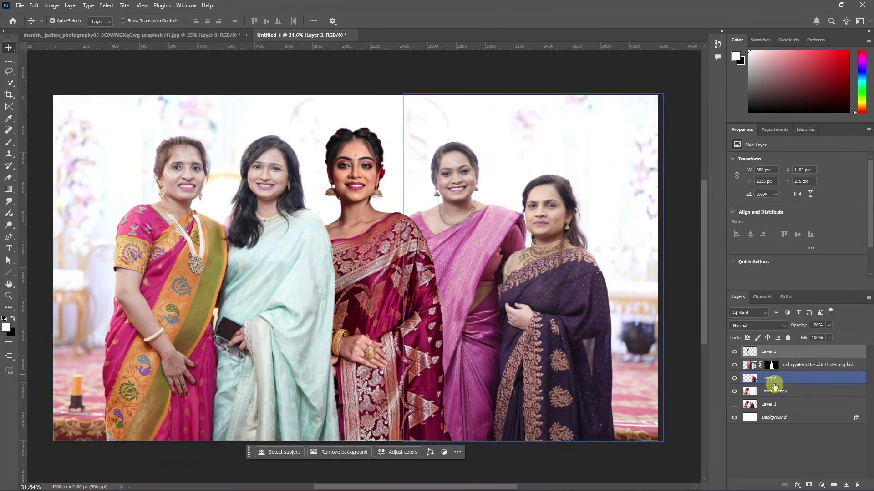
Step: Shift Layer 3 and Layer 1 copy together about 120 px to the left, closer to the canvas edge, and deselect them
ctrl+click(788, 395)
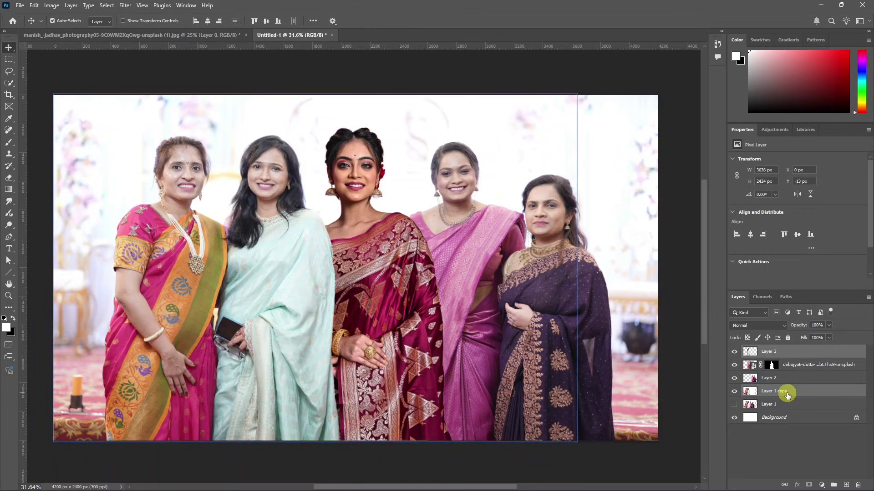
key(shift+Left)
key(shift+Left)
key(shift+Left)
key(shift+Left)
key(shift+Left)
key(shift+Left)
key(shift+Left)
key(shift+Left)
key(shift+Left)
key(shift+Left)
key(shift+Left)
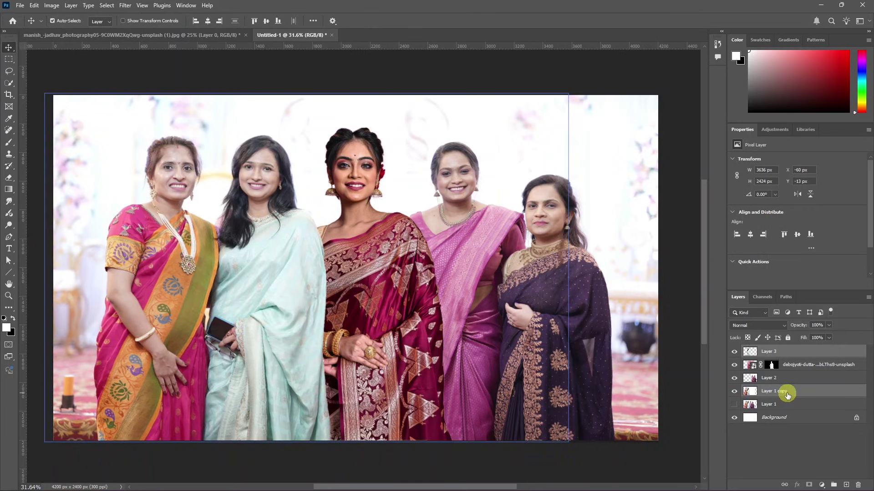
key(Left)
key(Left)
key(Left)
key(Left)
key(Left)
key(Left)
key(Left)
key(Left)
key(Left)
key(Left)
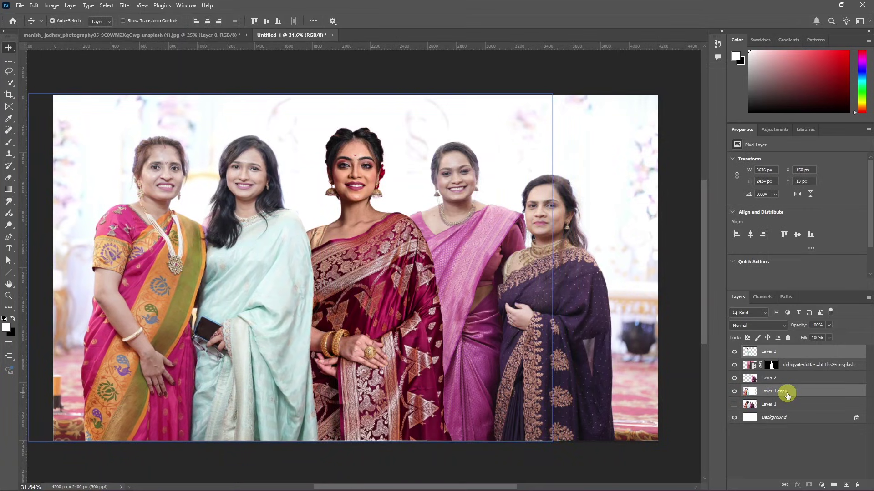
click(690, 317)
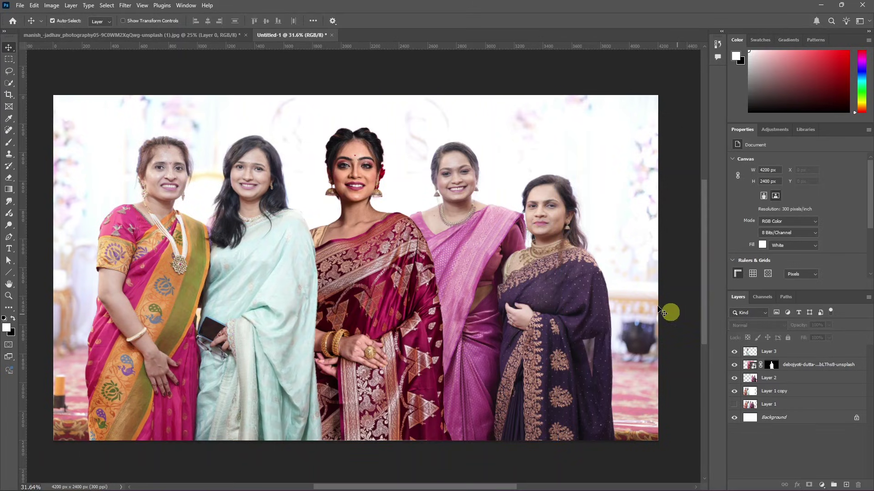
Step: Compare the masked woman's skin tone and saree color with those of the women beside her
click(343, 159)
click(362, 166)
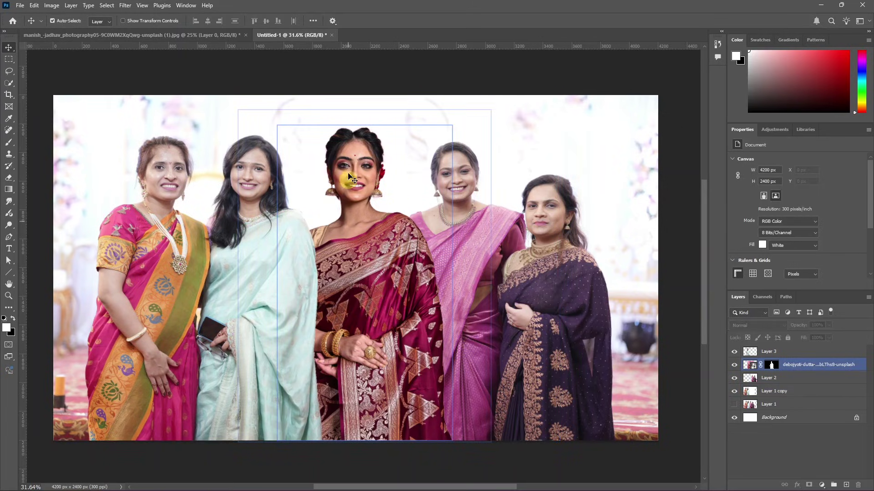
click(322, 214)
click(257, 217)
click(520, 235)
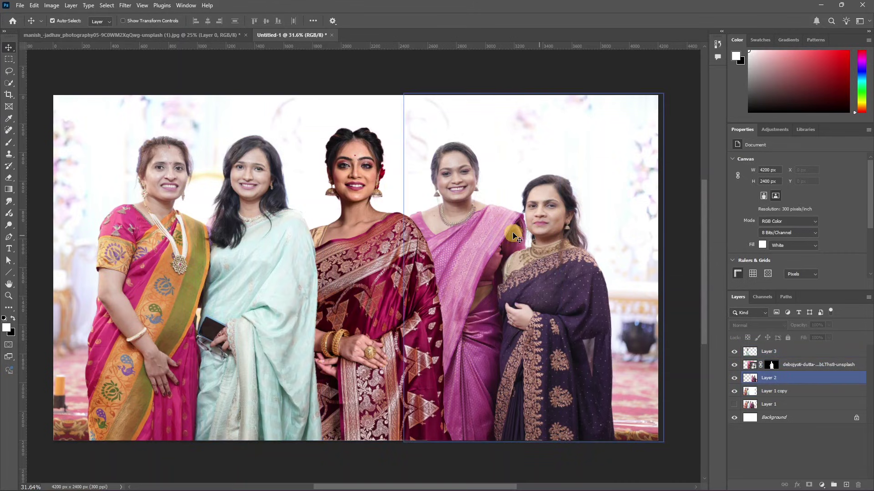
click(240, 241)
click(346, 202)
click(245, 264)
click(384, 314)
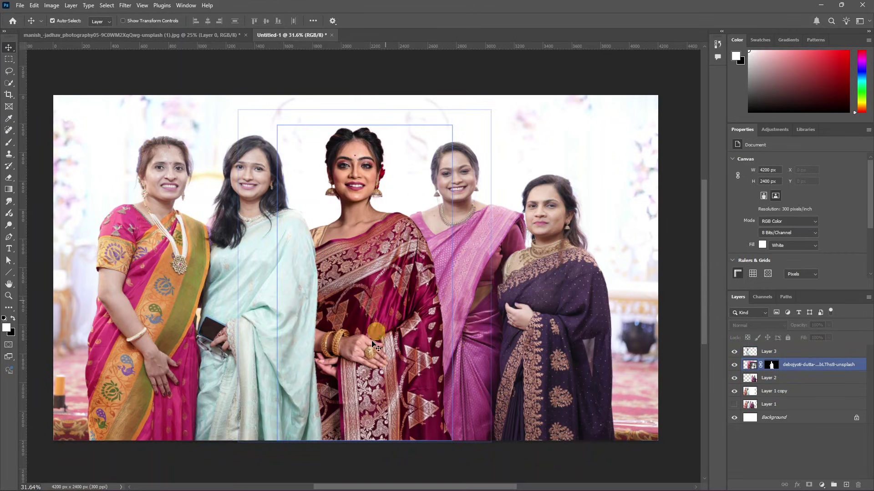
click(263, 224)
click(367, 353)
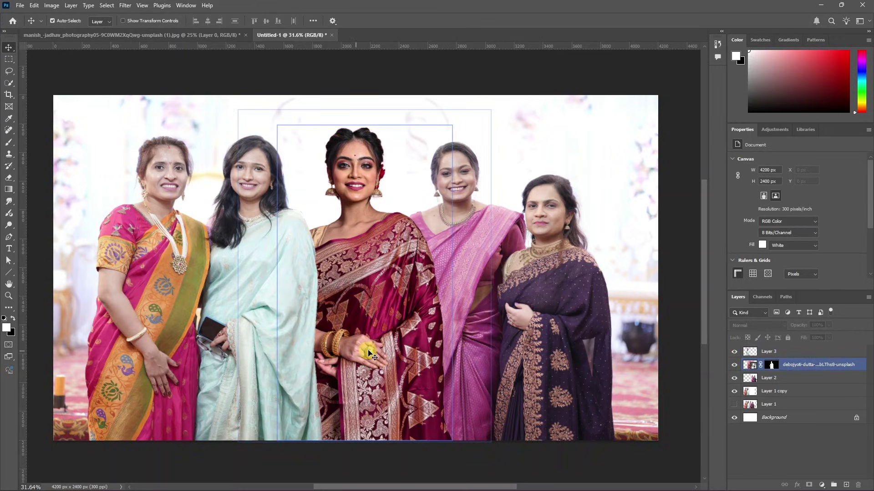
click(262, 279)
click(368, 252)
Step: Add a Hue/Saturation adjustment layer directly above the masked woman, try a strong saturation boost on it, and undo the boost
click(776, 364)
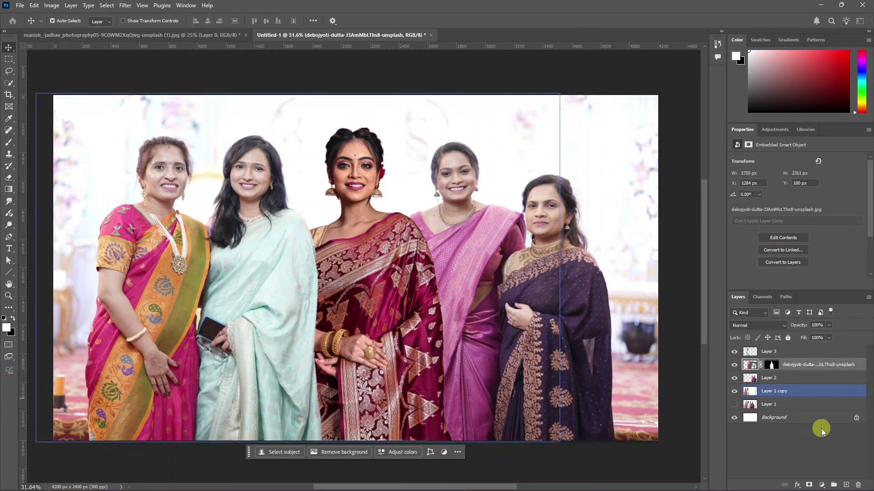
click(821, 486)
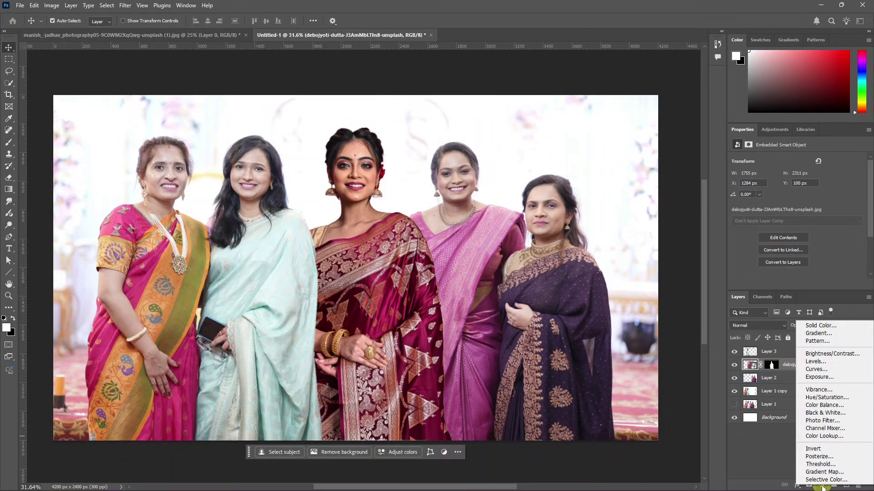
click(834, 398)
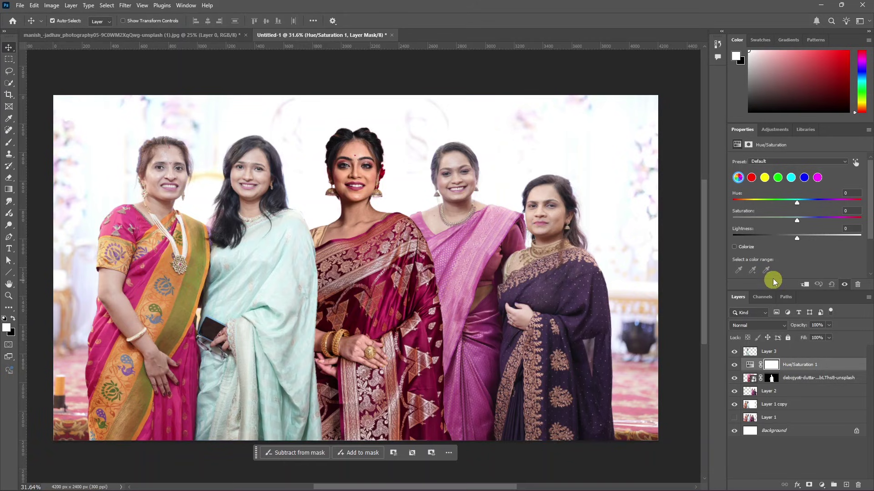
drag(797, 222, 857, 219)
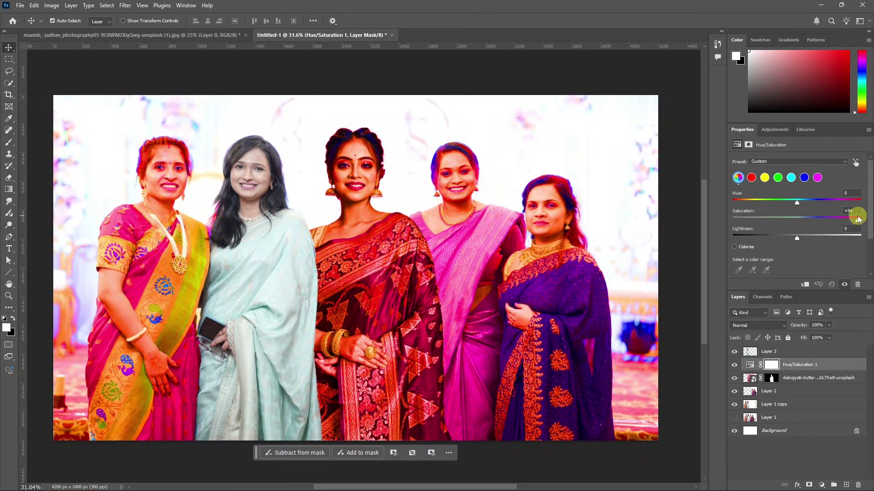
key(ctrl+z)
Step: Clip the Hue/Saturation layer to the masked woman's layer, test it with Saturation +100, and undo the test
ctrl+click(327, 265)
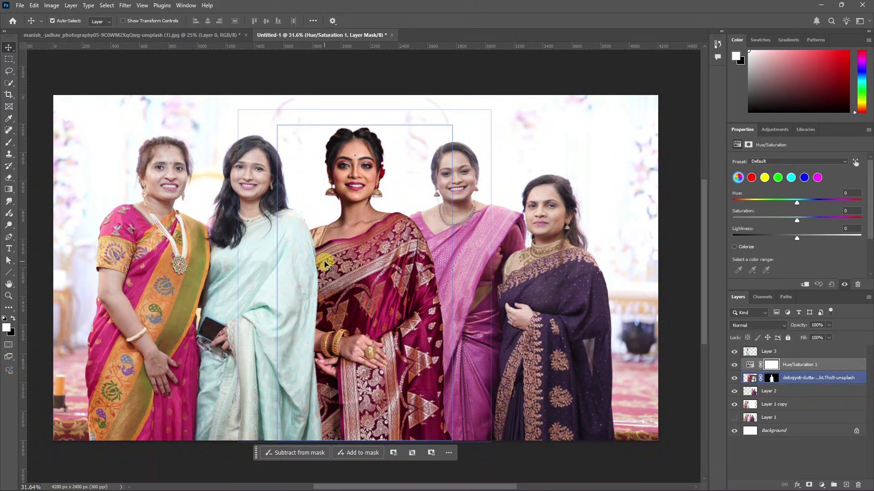
click(797, 365)
right_click(802, 366)
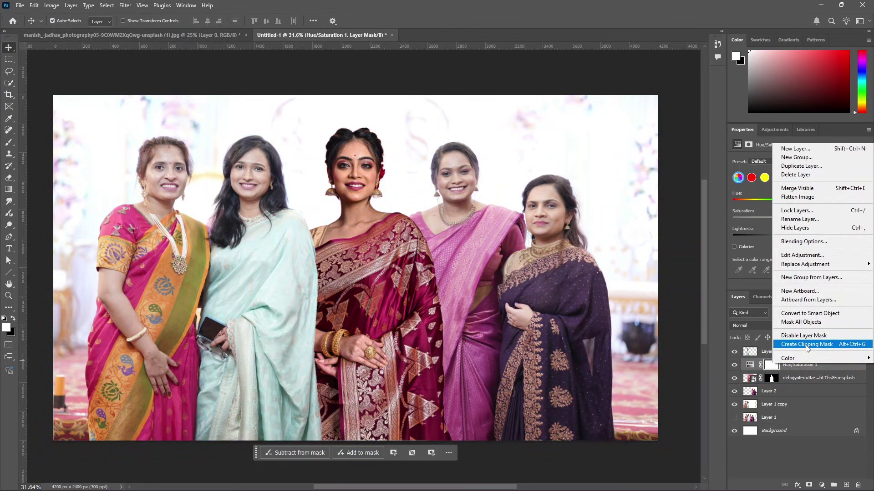
click(806, 344)
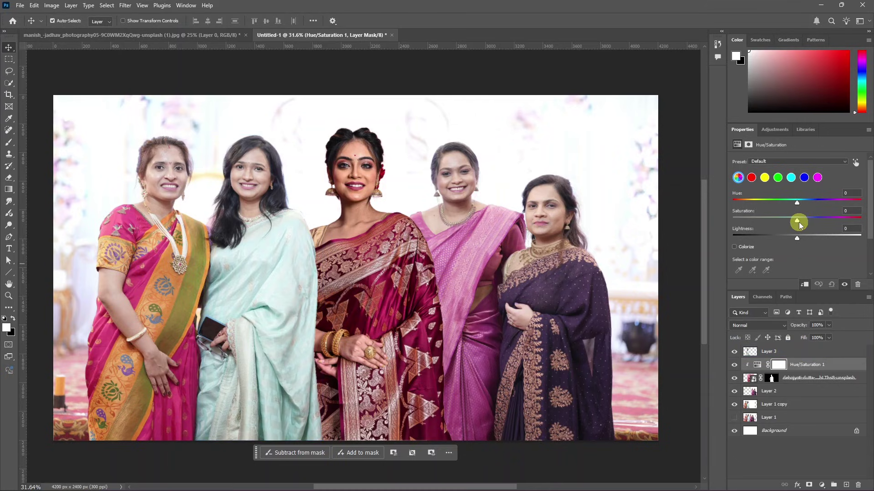
drag(800, 222, 861, 222)
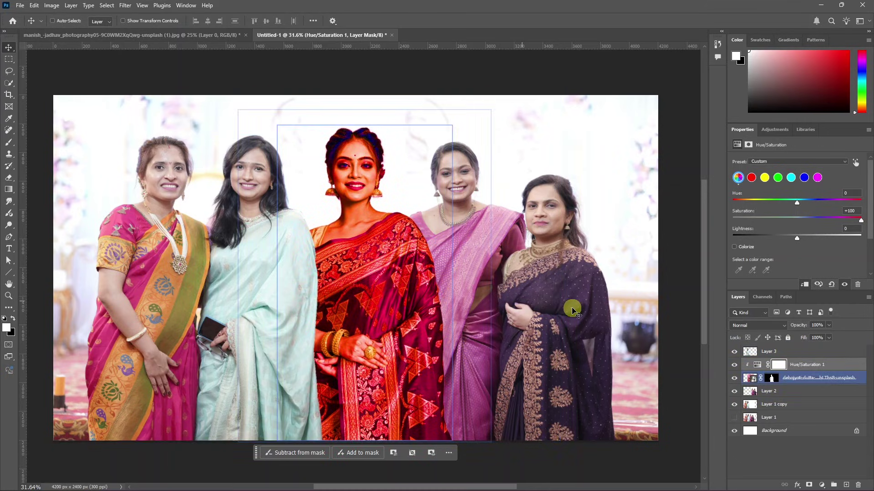
key(ctrl+z)
Step: Set the clipped Hue/Saturation layer to Saturation -17 and Lightness +4, and compare the image with it off and on
drag(800, 219, 802, 240)
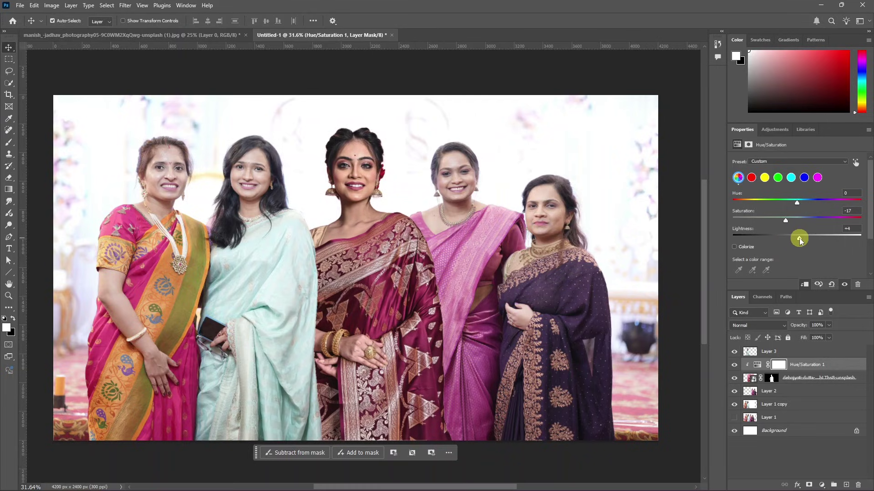
click(734, 365)
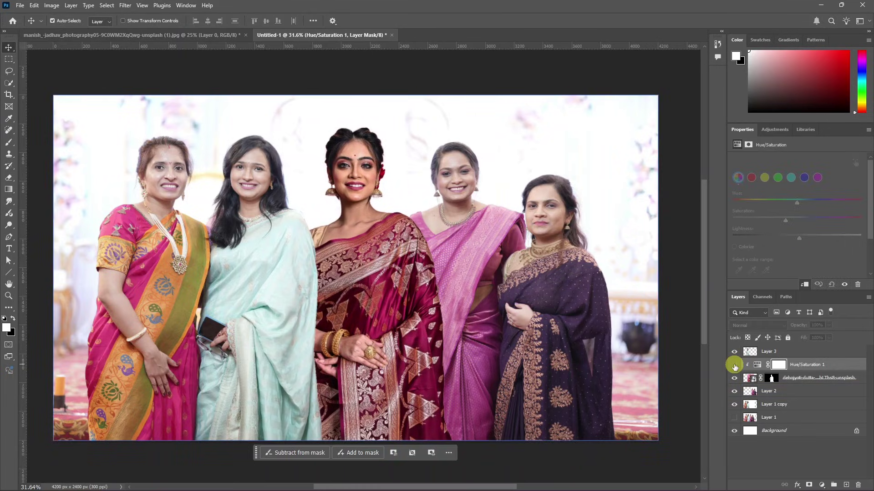
click(734, 365)
click(734, 365)
click(734, 365)
click(734, 365)
click(734, 364)
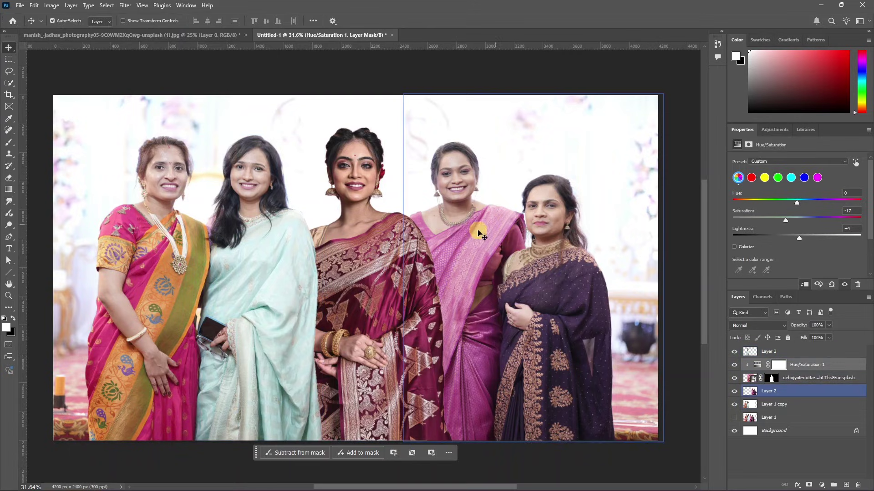
Step: Add a Levels adjustment layer above the Hue/Saturation layer and clip it to the masked woman's layer
click(808, 367)
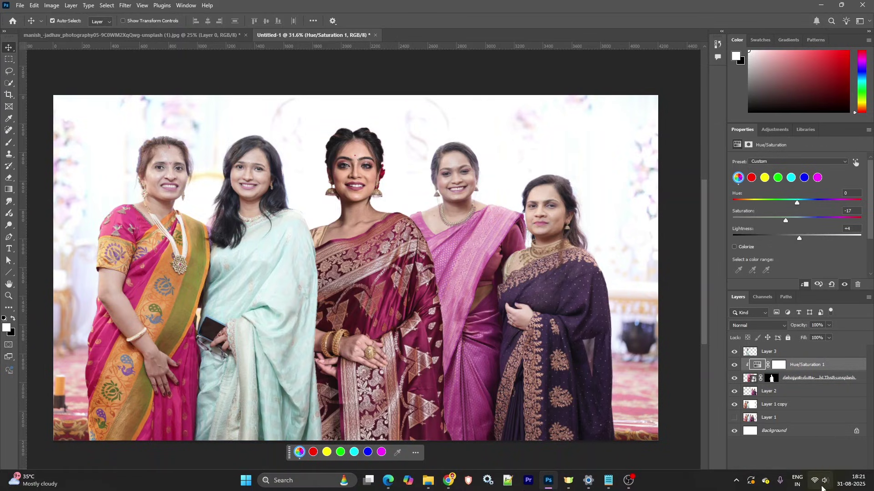
click(823, 485)
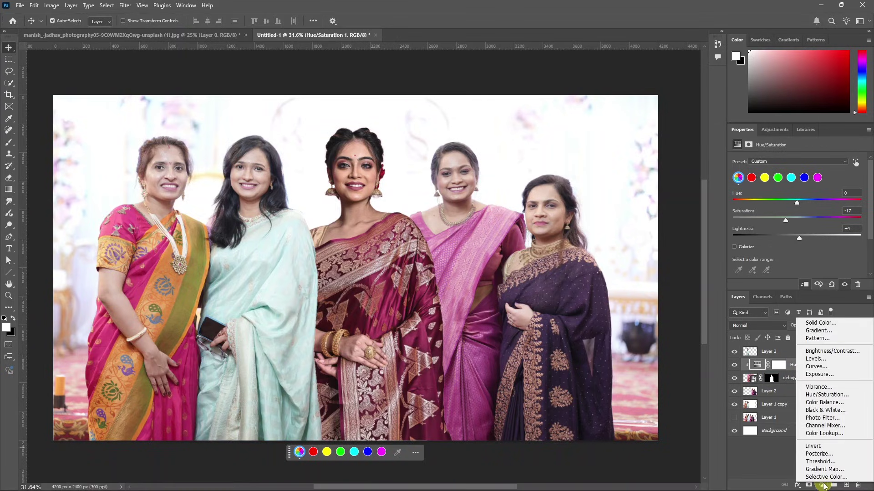
click(826, 360)
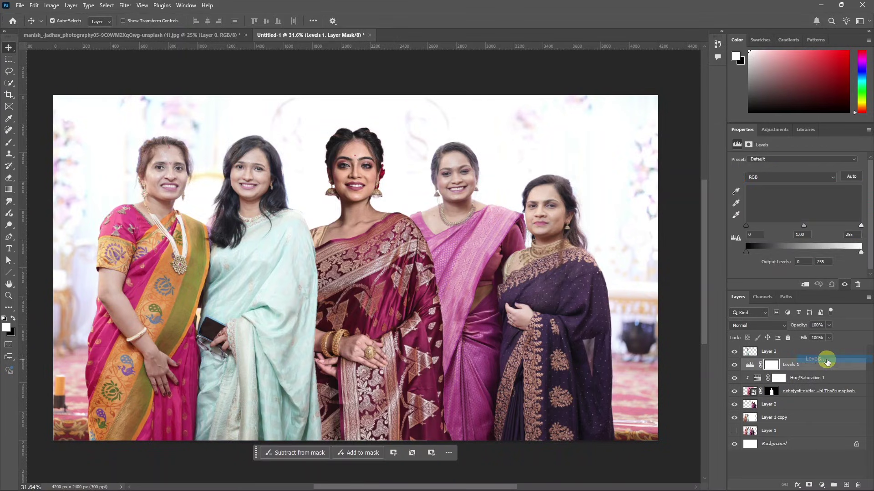
right_click(801, 366)
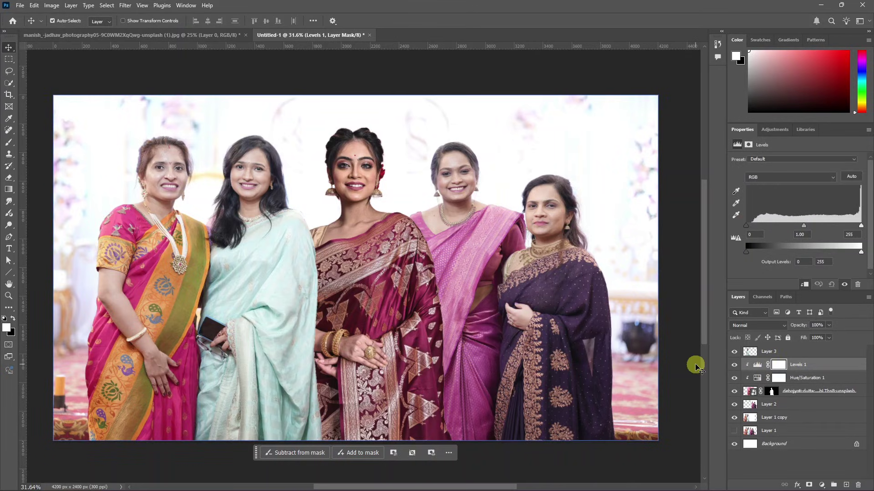
click(456, 200)
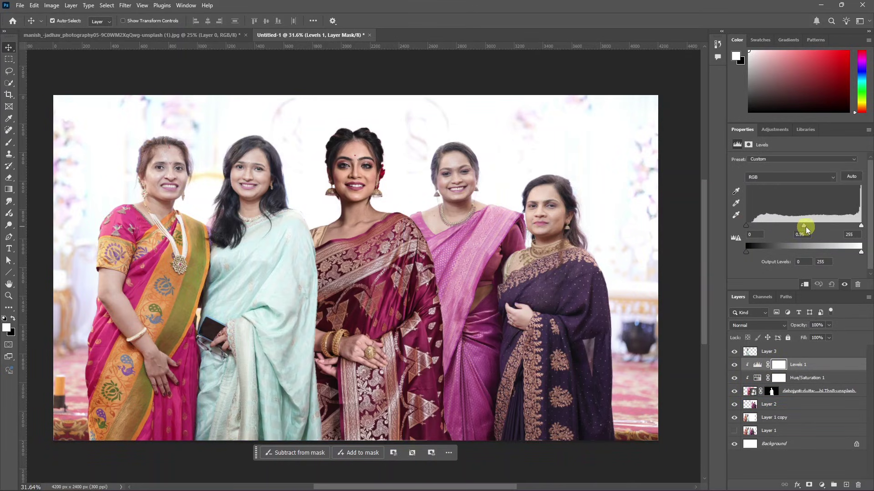
Step: Set the Levels midtones to 1.14, white input to 248 and black output to 8, and compare with the adjustment off and on
drag(803, 225, 793, 225)
drag(746, 252, 750, 253)
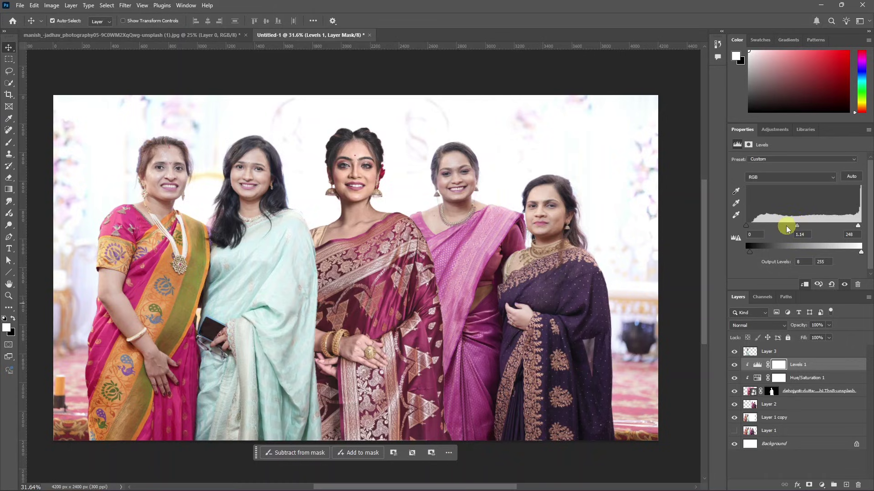
click(735, 365)
click(734, 365)
click(734, 365)
Step: Compare the adjusted masked woman's tone with the women on both sides of her
click(801, 391)
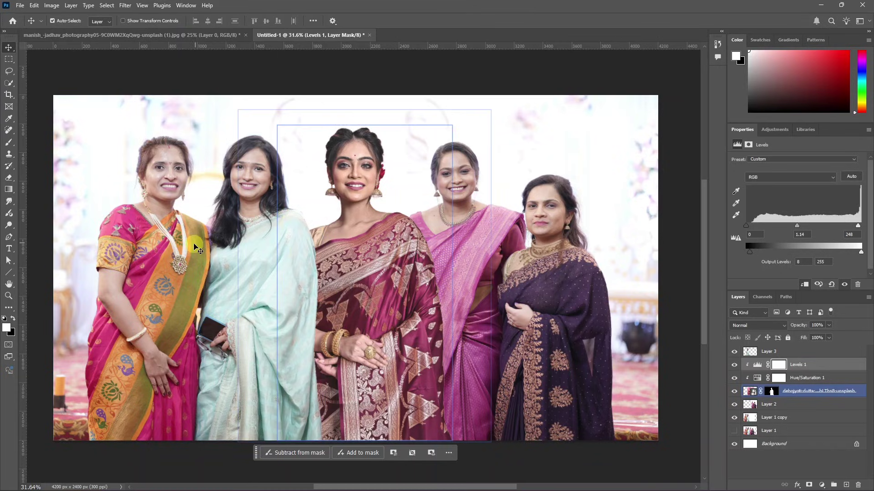
click(603, 285)
click(278, 248)
click(163, 210)
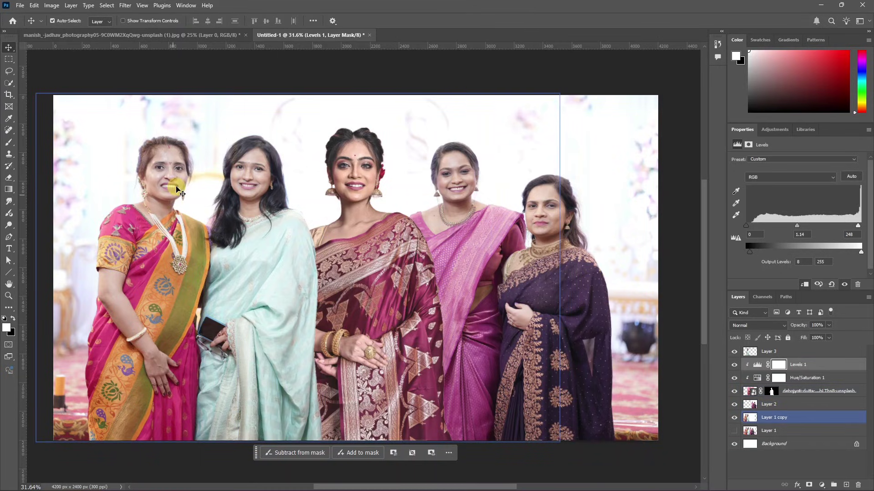
Step: Add a Curves adjustment layer above the Levels layer and clip it to the masked woman's layer
click(241, 164)
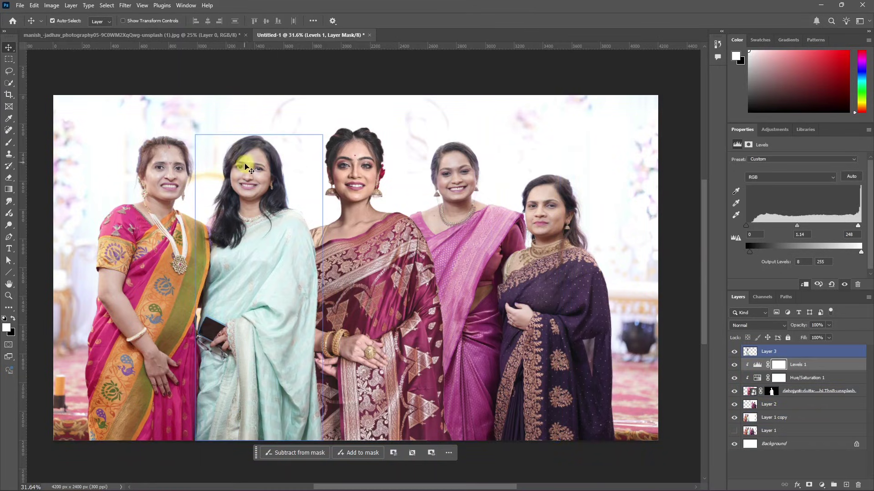
click(324, 168)
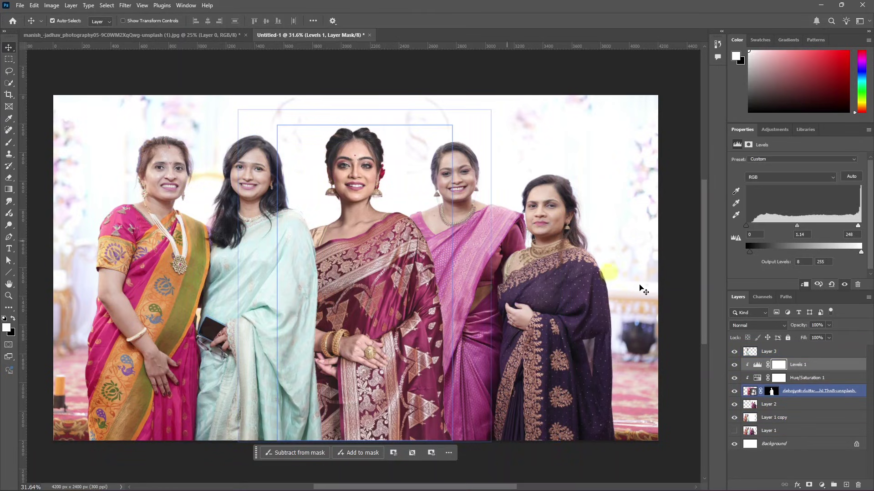
click(821, 485)
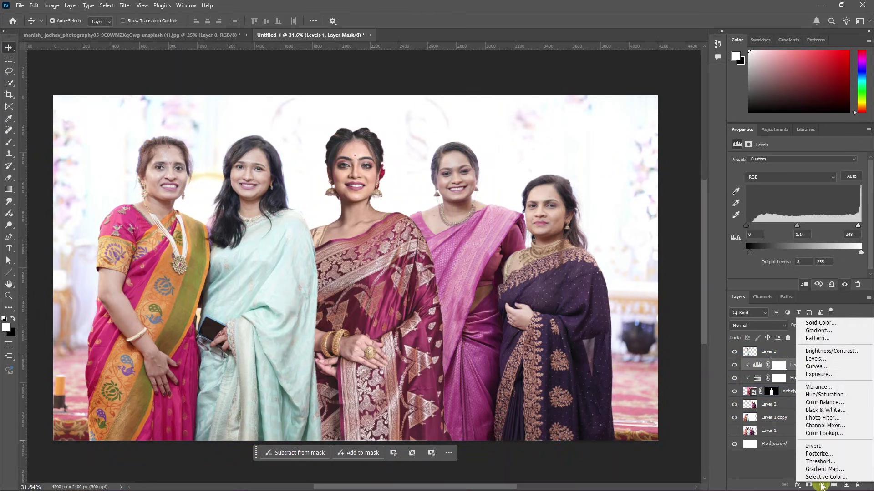
click(818, 367)
click(810, 378)
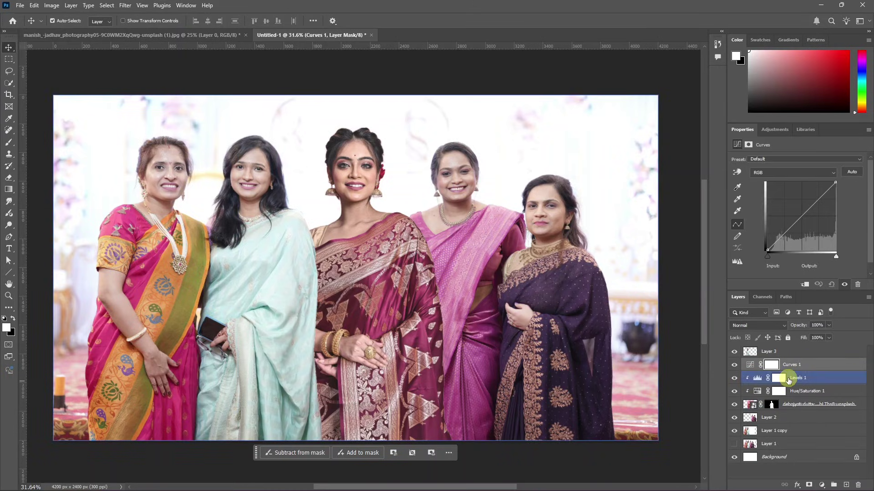
click(448, 316)
click(437, 316)
click(802, 366)
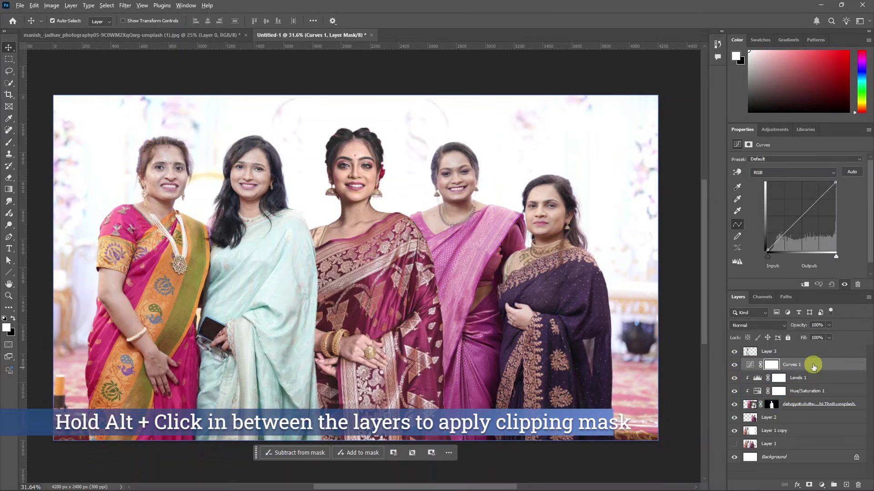
alt+click(805, 370)
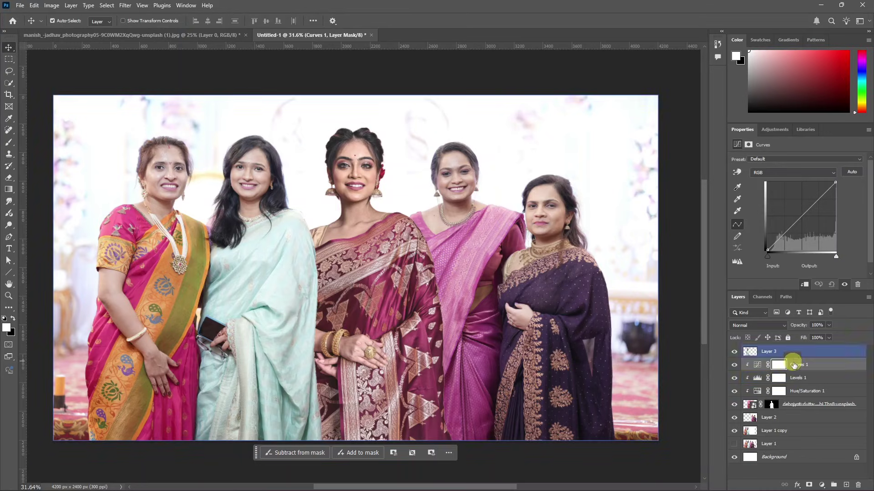
Step: Raise the midtones of the clipped Curves adjustment to brighten the masked woman
click(794, 365)
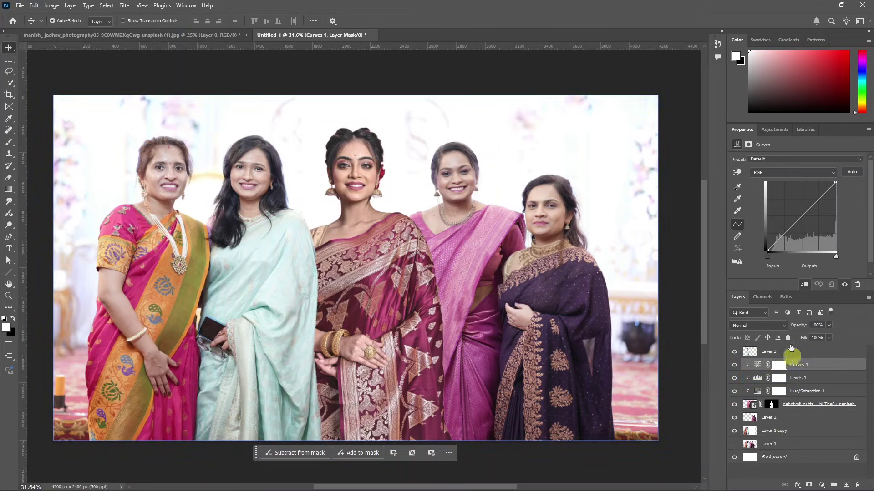
drag(797, 220, 791, 217)
key(minus)
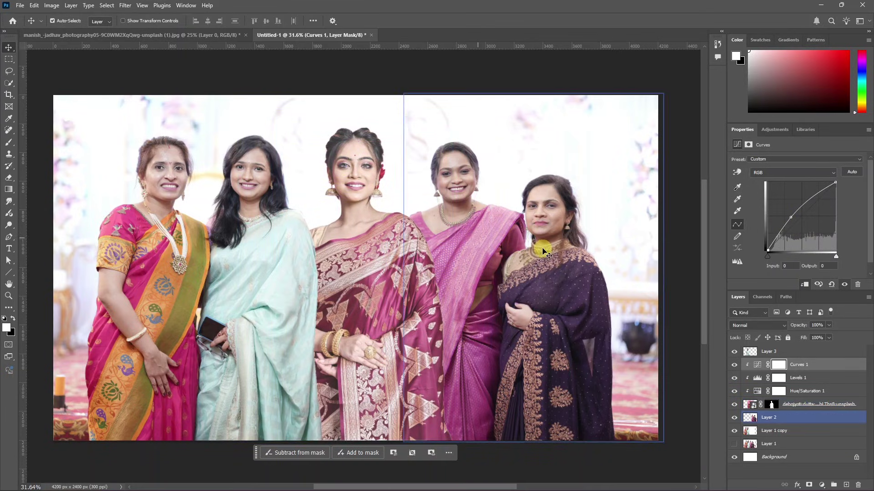
Step: Fill the Curves layer's mask with black and keep the mask active for painting
click(776, 368)
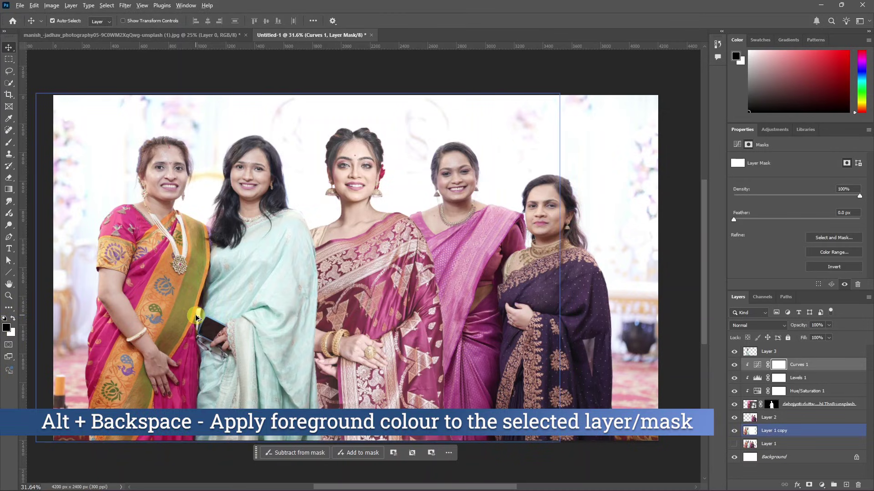
key(alt+BackSpace)
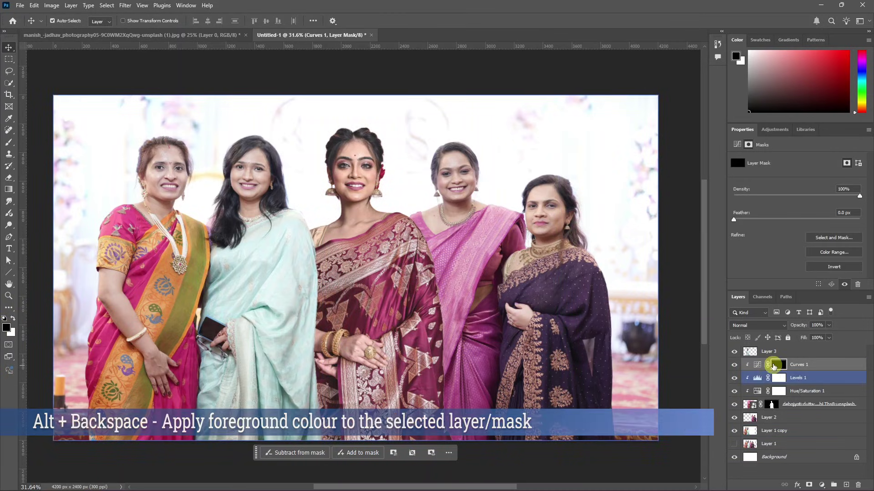
shift+click(776, 364)
shift+click(779, 365)
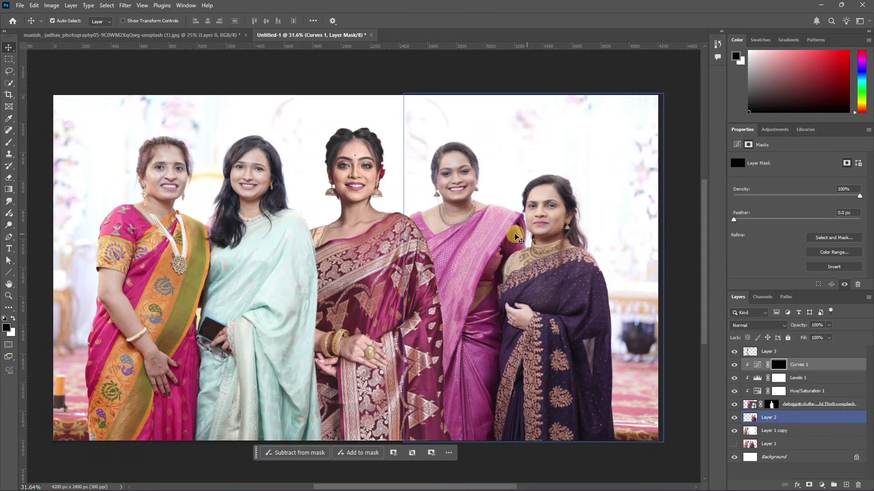
click(771, 355)
click(777, 365)
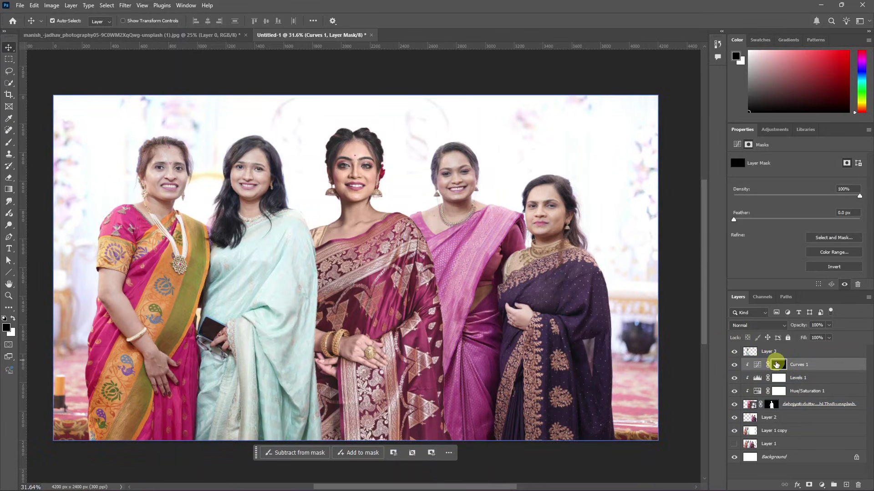
Step: Paint the masked woman's face shadows white on the Curves mask with a size 150 brush at 23% opacity
key(b)
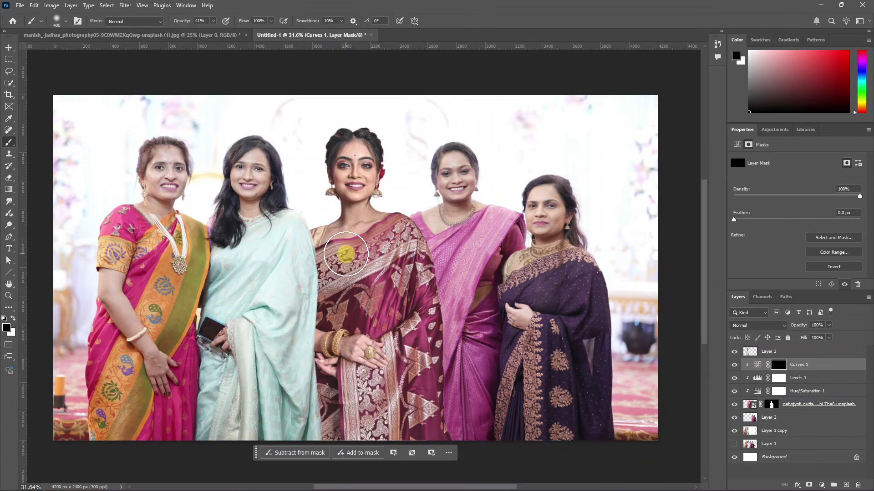
click(13, 319)
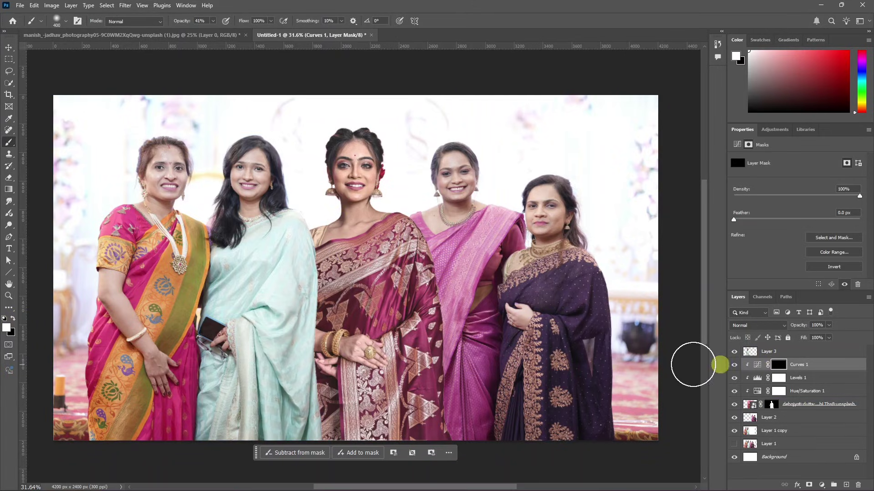
key(bracketleft)
key(bracketleft)
key(bracketleft)
key(bracketleft)
click(214, 21)
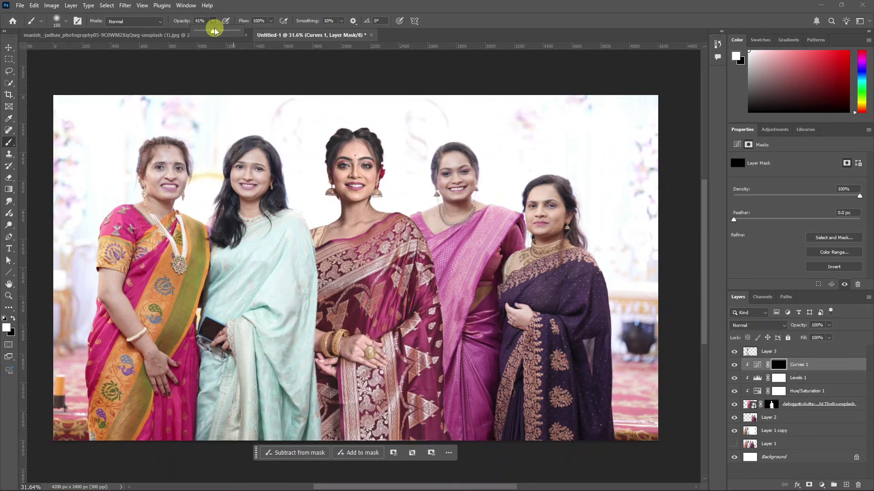
click(212, 25)
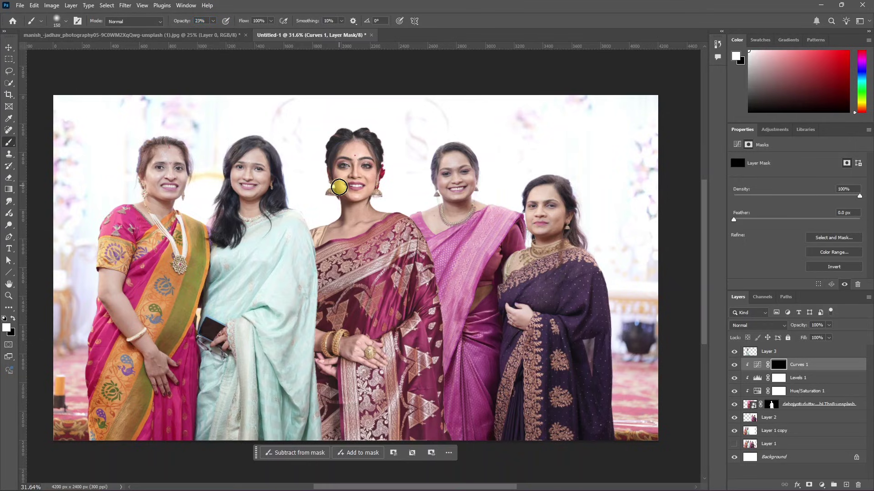
mouse_move(342, 156)
mouse_down()
mouse_move(340, 217)
mouse_move(350, 205)
mouse_up()
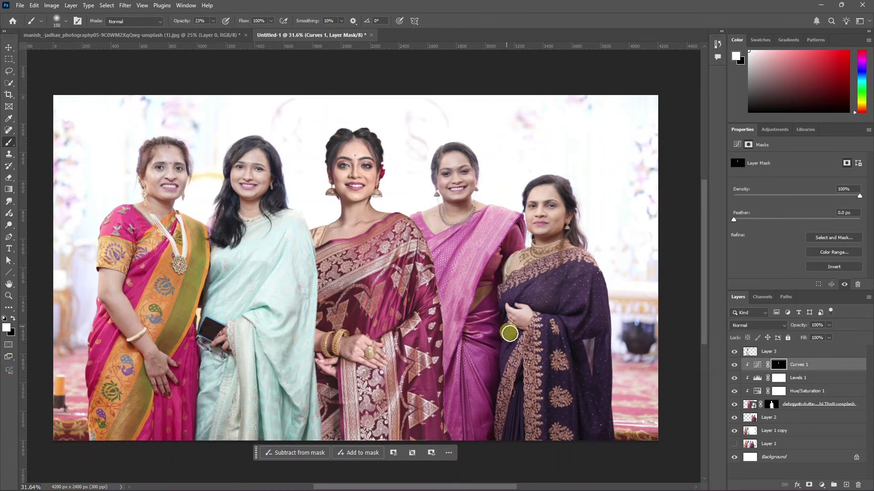
Step: Compare the masked woman's face with the Curves adjustment off and on
click(734, 365)
click(734, 364)
click(734, 365)
click(734, 365)
click(734, 365)
click(734, 366)
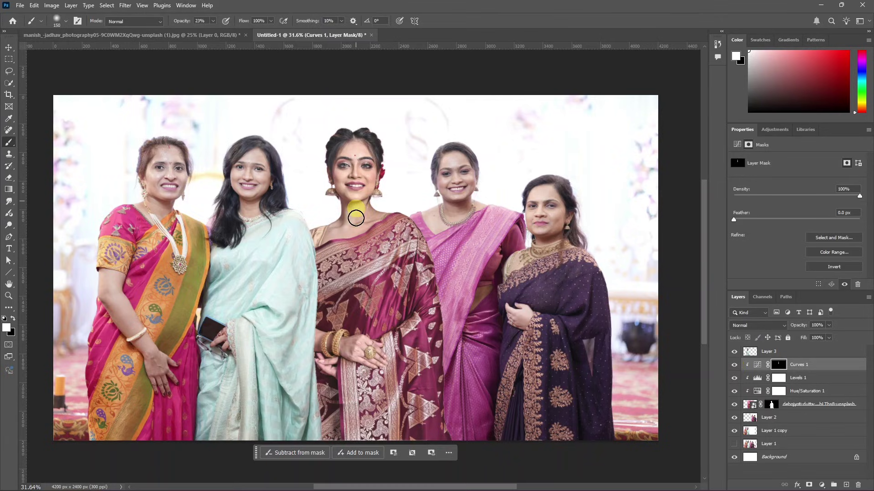
Step: Add an empty layer above Layer 2, directly beneath the masked woman's layer, and check the image without her
scroll(355, 251, down, 1)
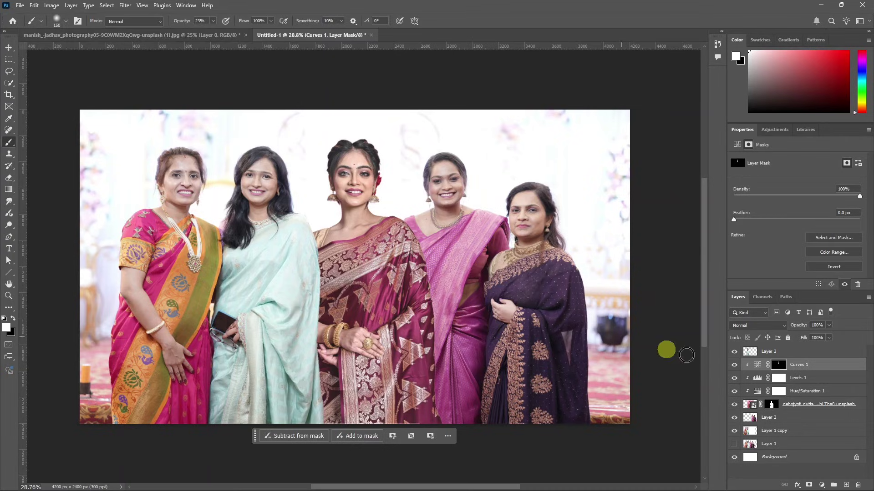
click(791, 419)
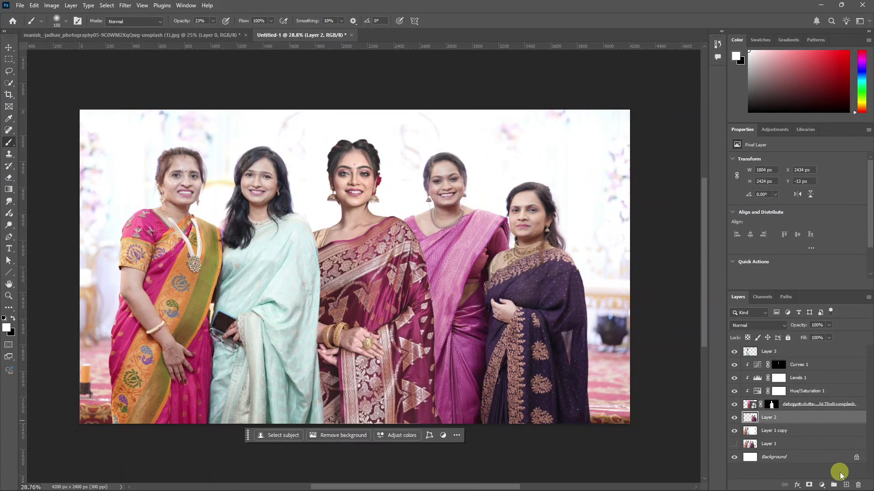
click(843, 485)
click(734, 404)
click(734, 404)
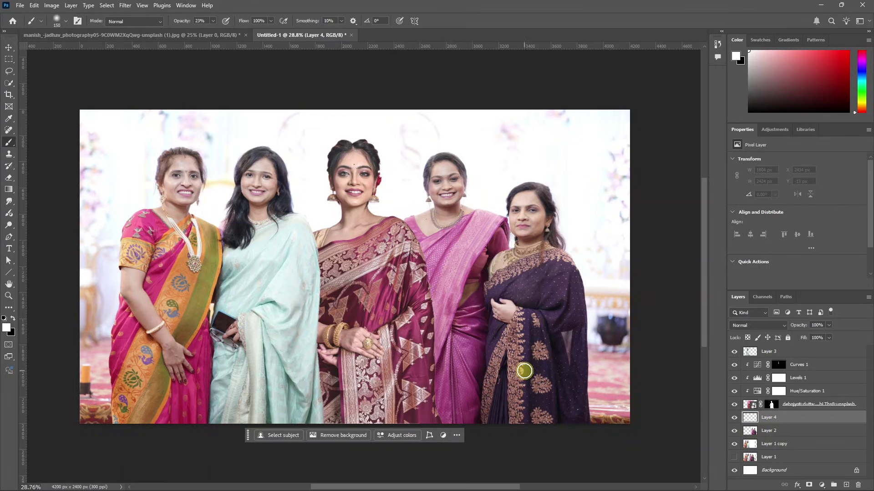
Step: Set up a black brush with 55% opacity and size 300 for painting shadows on Layer 4
click(213, 24)
mouse_move(212, 30)
mouse_down()
mouse_move(234, 31)
mouse_move(226, 31)
mouse_up()
click(214, 22)
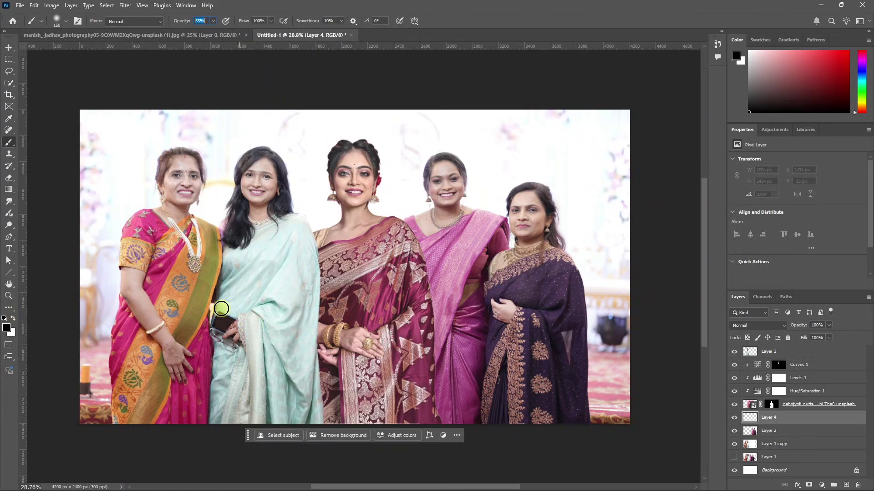
key(bracketright)
key(bracketright)
key(bracketright)
key(bracketright)
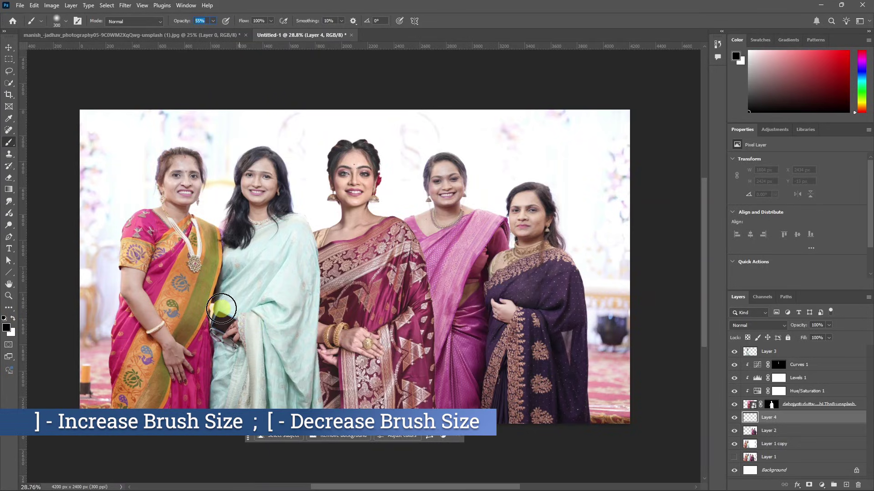
key(bracketright)
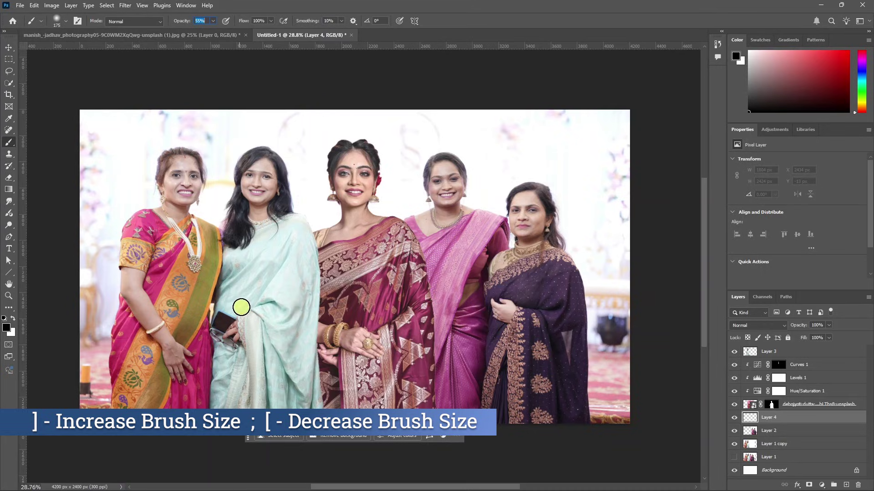
key(bracketright)
key(bracketright)
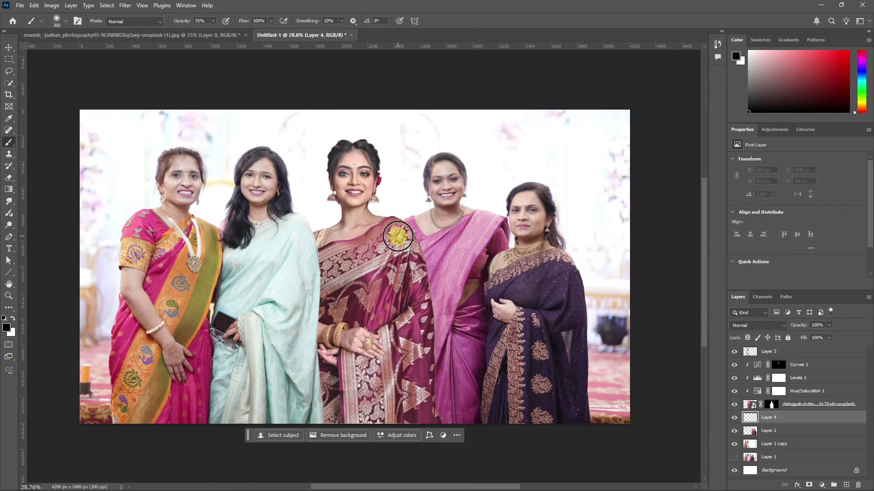
Step: Paint a soft black shadow on Layer 4 over the pink saree along the masked woman's edge with a size 200 brush
scroll(397, 237, up, 2)
scroll(398, 238, up, 1)
key(bracketleft)
key(bracketleft)
key(bracketleft)
key(bracketleft)
key(bracketleft)
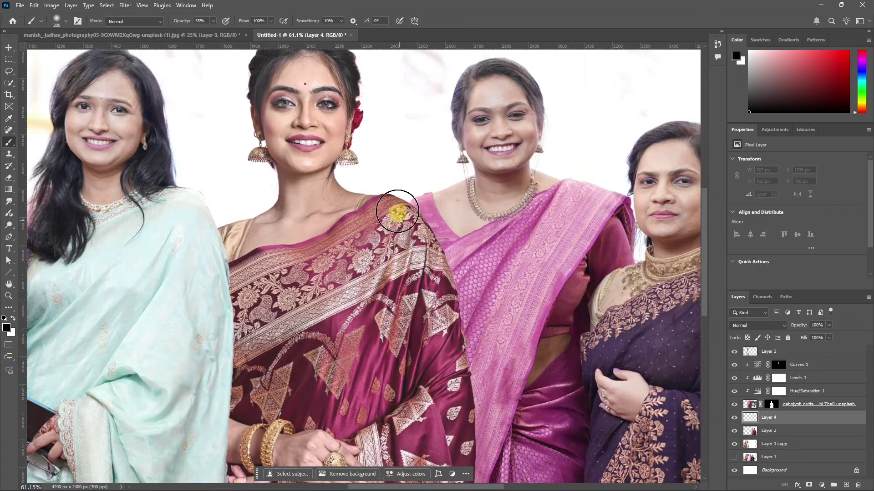
key(bracketright)
key(bracketright)
key(bracketright)
scroll(412, 230, down, 1)
scroll(455, 395, down, 1)
scroll(455, 394, down, 2)
mouse_move(449, 313)
mouse_down()
mouse_move(449, 360)
mouse_move(414, 147)
mouse_move(451, 291)
mouse_move(456, 396)
mouse_move(470, 434)
mouse_move(492, 450)
mouse_move(499, 357)
mouse_move(520, 353)
mouse_up()
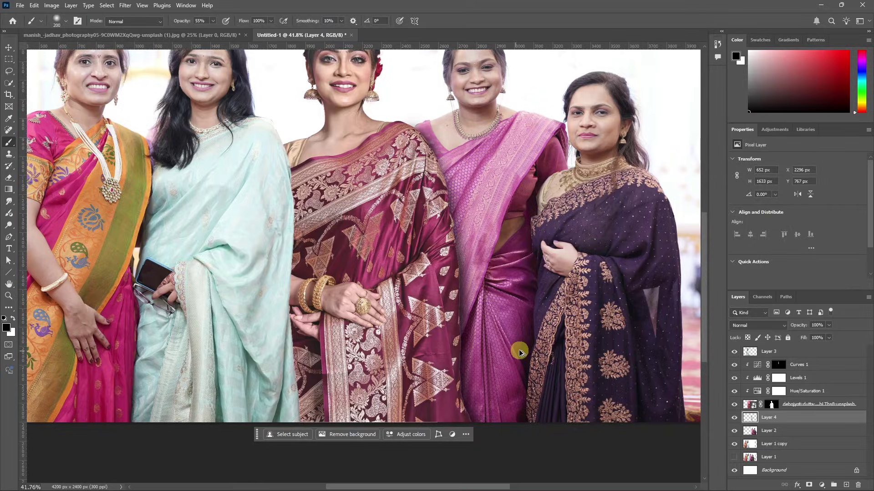
scroll(519, 352, down, 2)
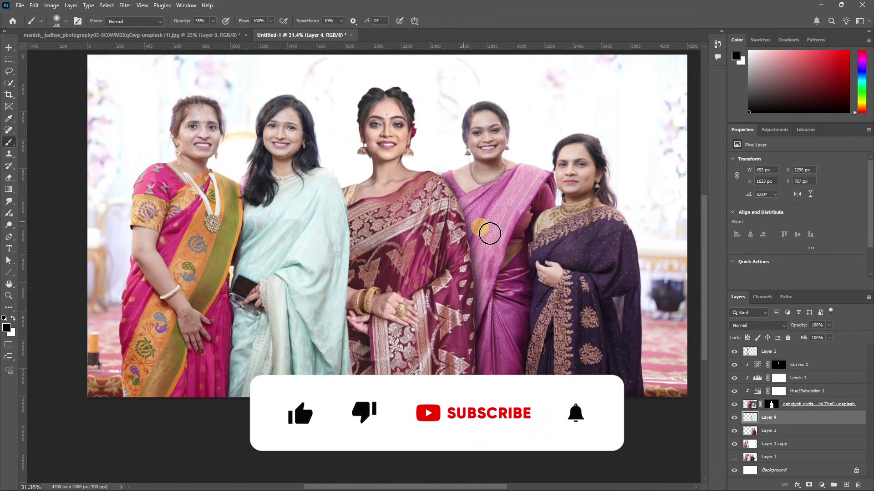
Step: Add a layer above Curves 1 and paint a soft black shadow down the masked woman's edge beside the mint saree
click(814, 404)
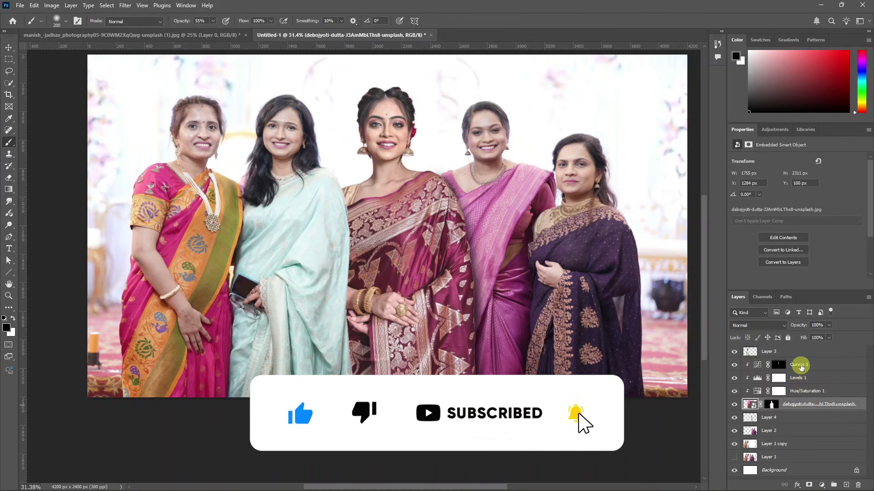
click(801, 366)
key(d)
key(ctrl+shift+alt+n)
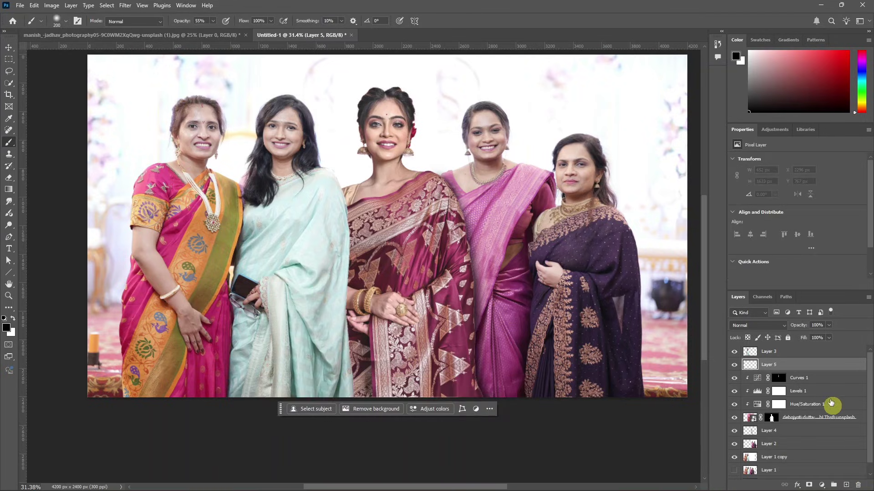
drag(340, 187, 346, 392)
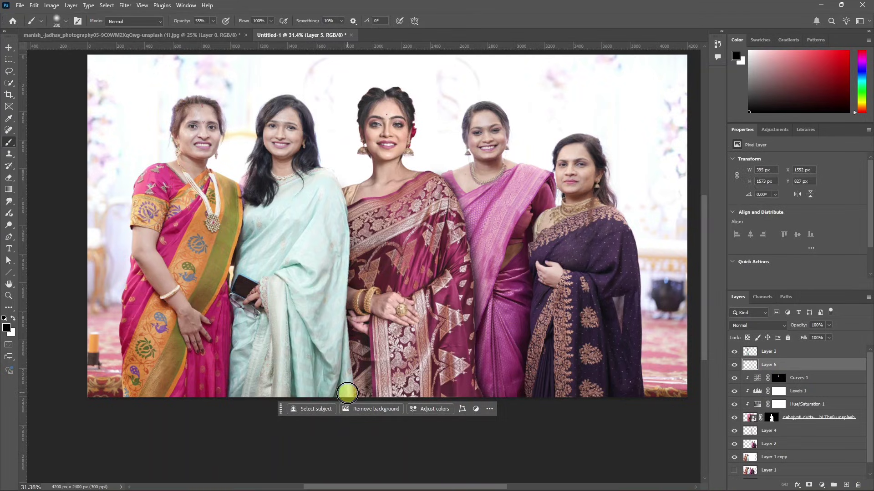
scroll(393, 262, down, 2)
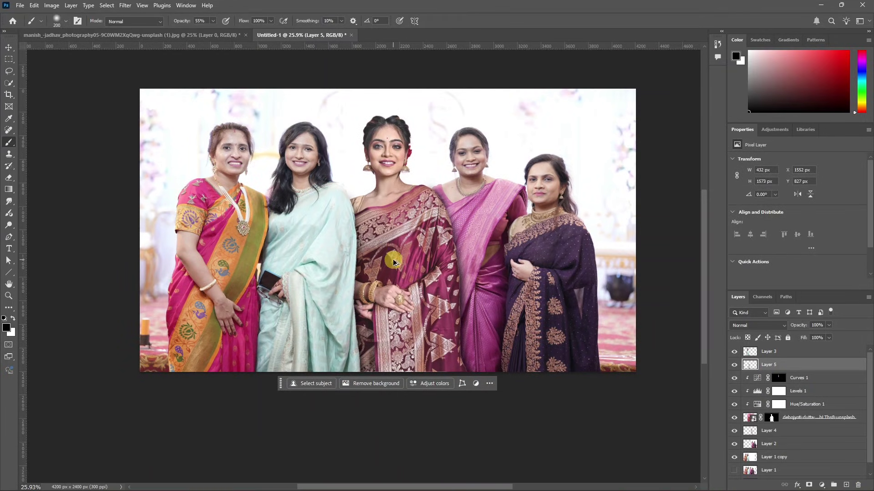
scroll(392, 262, up, 1)
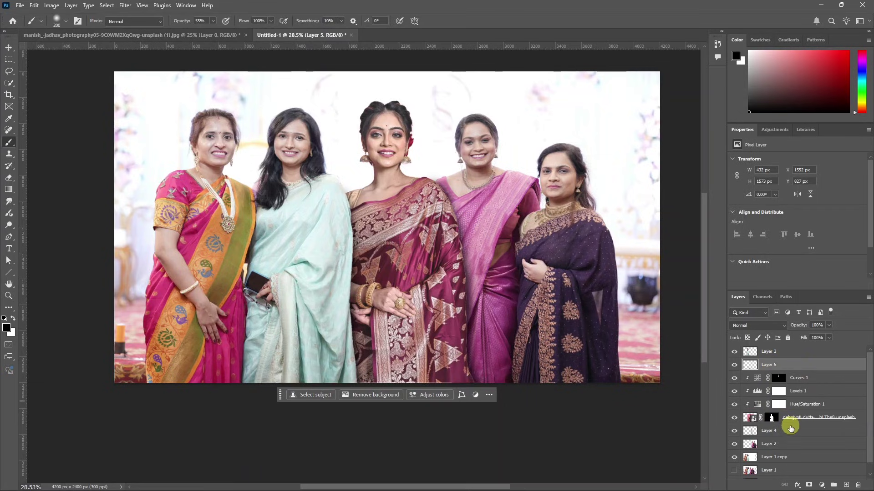
Step: Reduce the opacity of both shadow layers, Layer 4 and Layer 5, to 76%
click(779, 431)
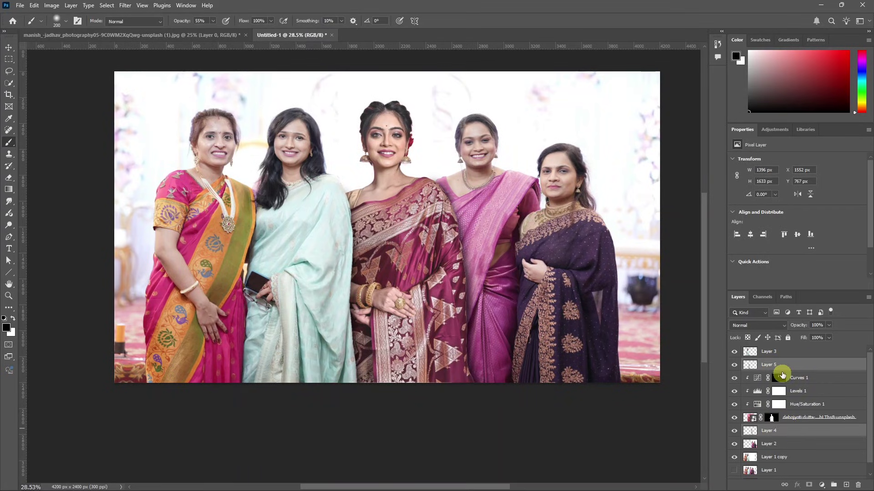
click(829, 326)
drag(829, 337, 819, 336)
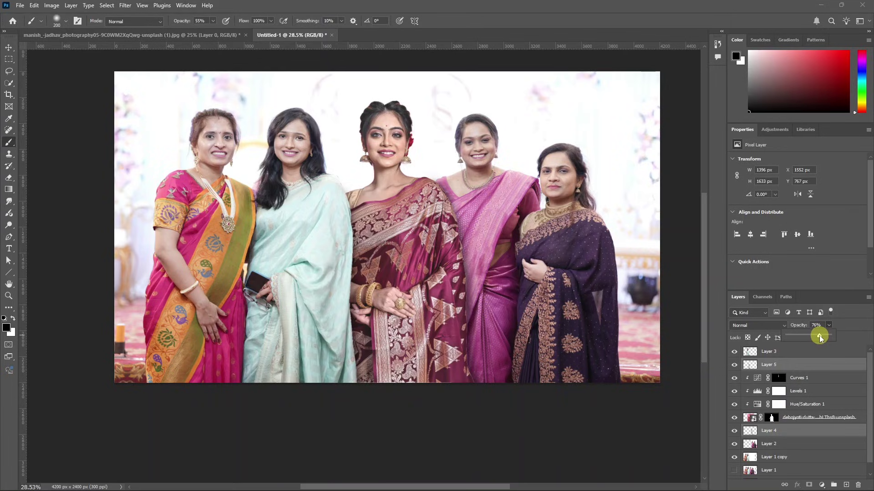
Step: Add a new empty layer directly above each of the two shadow layers, Layer 4 and Layer 5
click(776, 363)
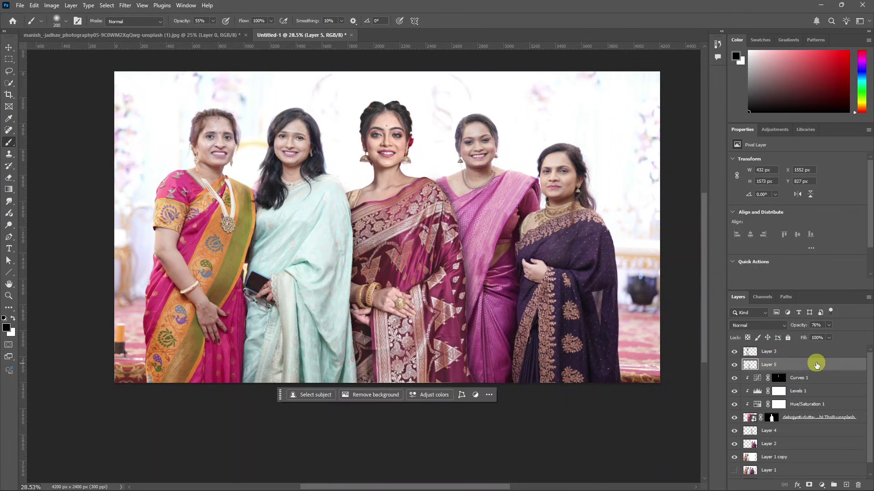
click(784, 436)
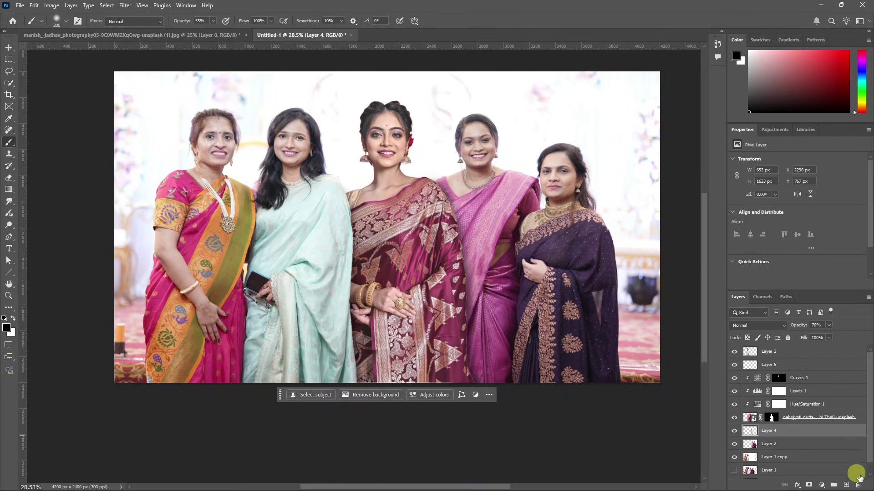
click(845, 485)
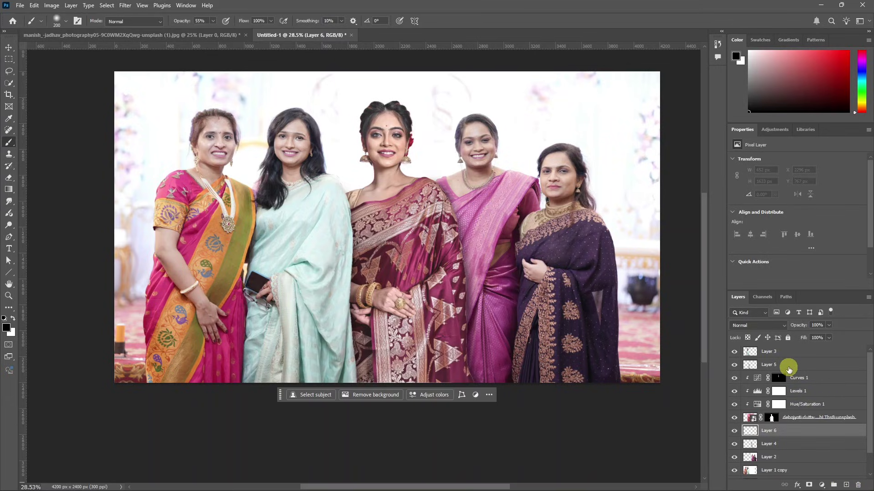
click(790, 365)
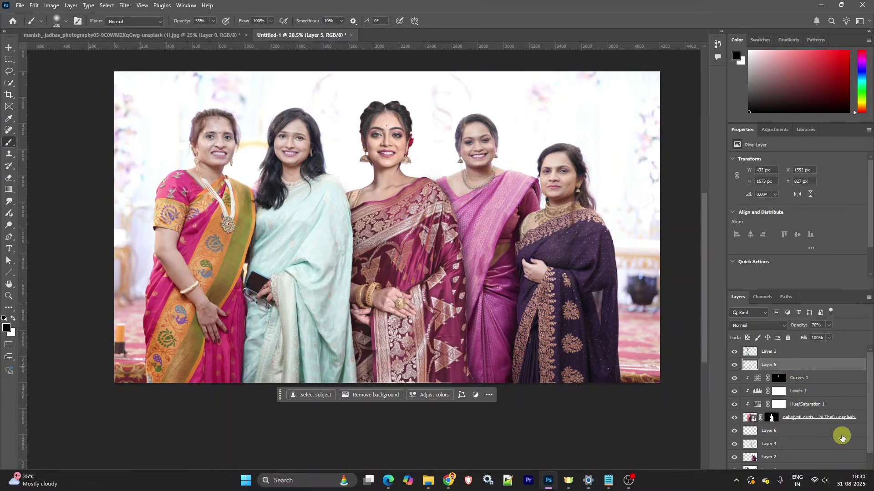
click(845, 485)
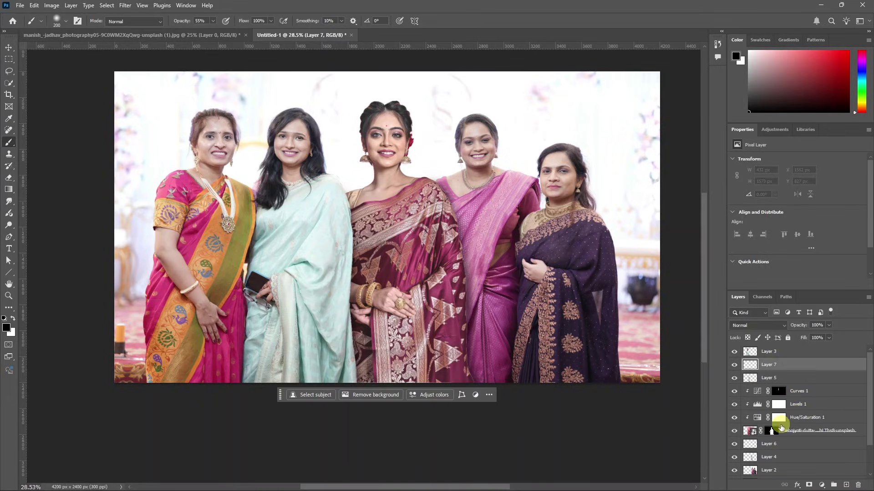
Step: Paint a narrow black contact shadow on Layer 6 along the woman's edge beside the pink saree, with a size 90 brush at 100% opacity
click(767, 444)
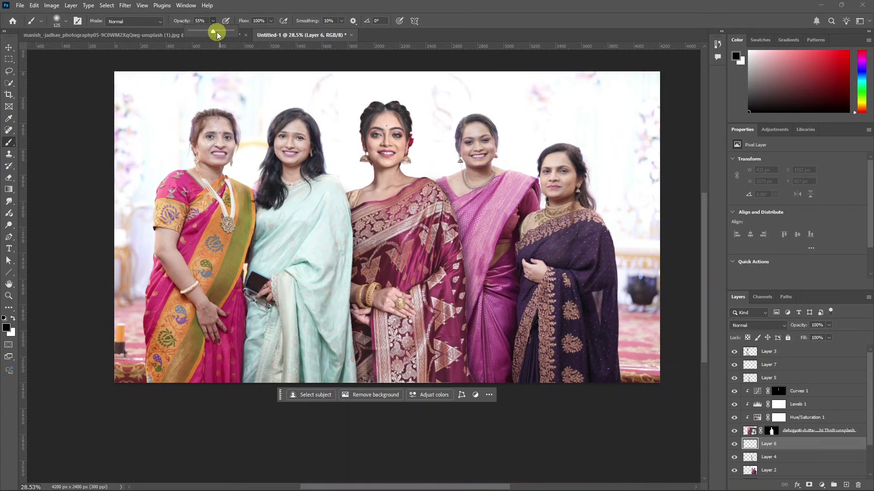
drag(217, 34, 233, 33)
click(213, 21)
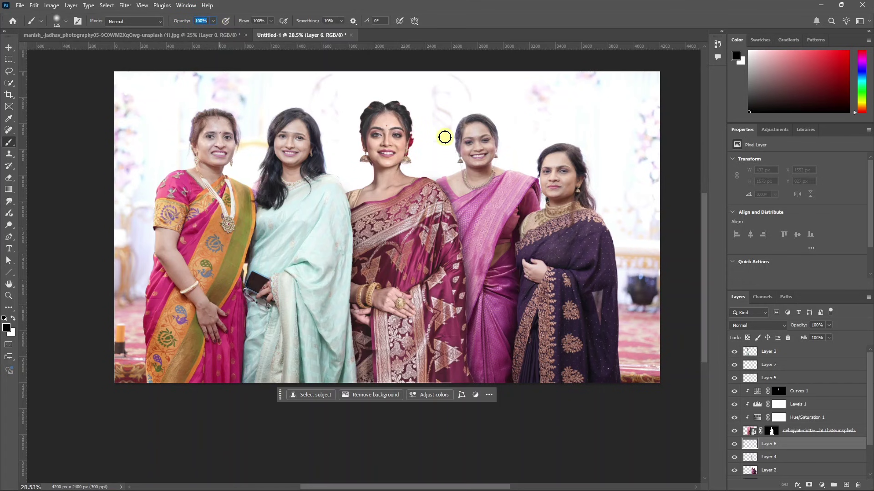
scroll(452, 164, up, 5)
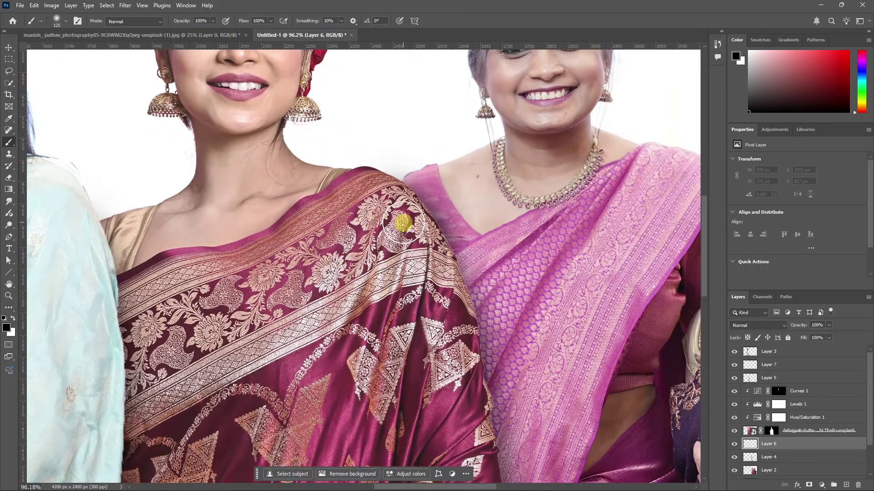
key(bracketleft)
key(bracketleft)
drag(407, 206, 399, 200)
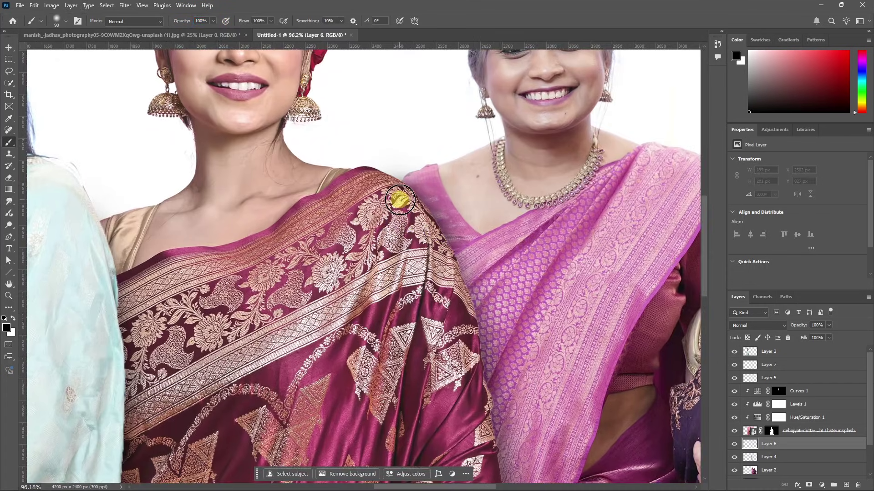
scroll(452, 277, down, 1)
scroll(483, 360, down, 2)
mouse_move(483, 359)
mouse_down()
mouse_move(467, 293)
mouse_move(497, 333)
mouse_move(494, 297)
mouse_move(510, 405)
mouse_move(496, 260)
mouse_move(499, 319)
mouse_move(505, 292)
mouse_move(493, 328)
mouse_up()
scroll(482, 359, down, 6)
scroll(525, 406, down, 5)
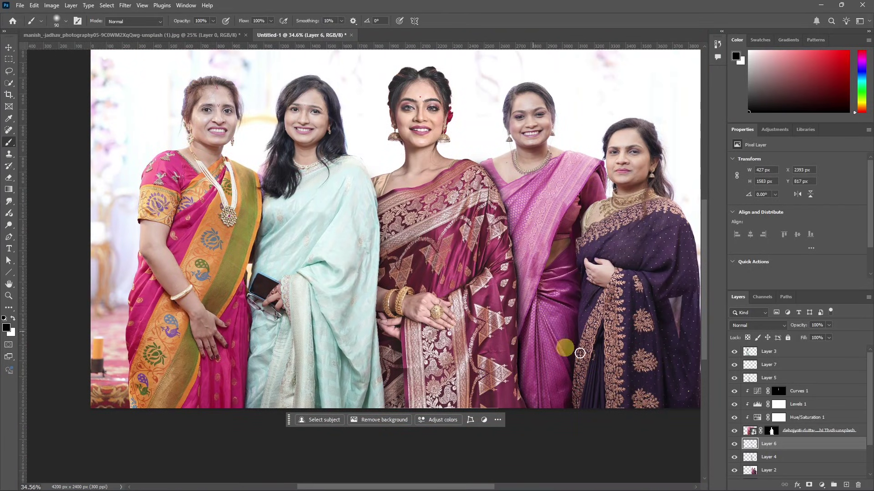
Step: Paint a narrow black contact shadow on Layer 7 down the woman's edge beside the mint saree
click(789, 366)
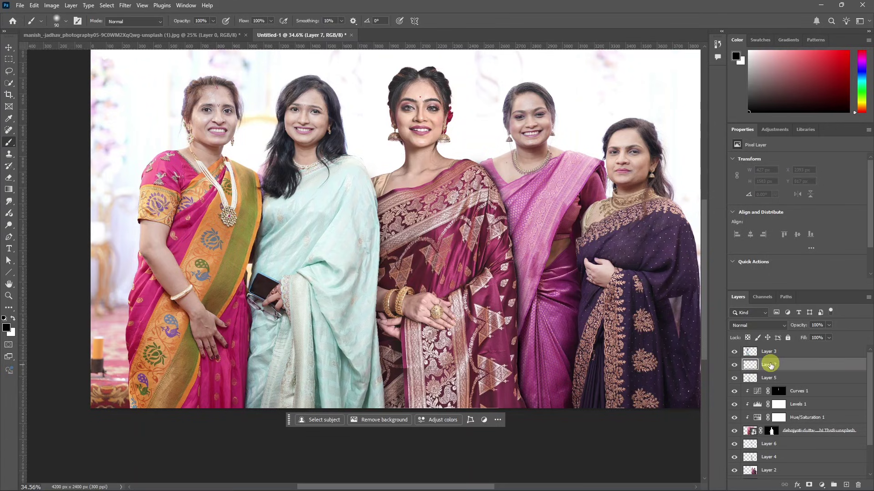
scroll(452, 246, up, 5)
drag(423, 376, 474, 284)
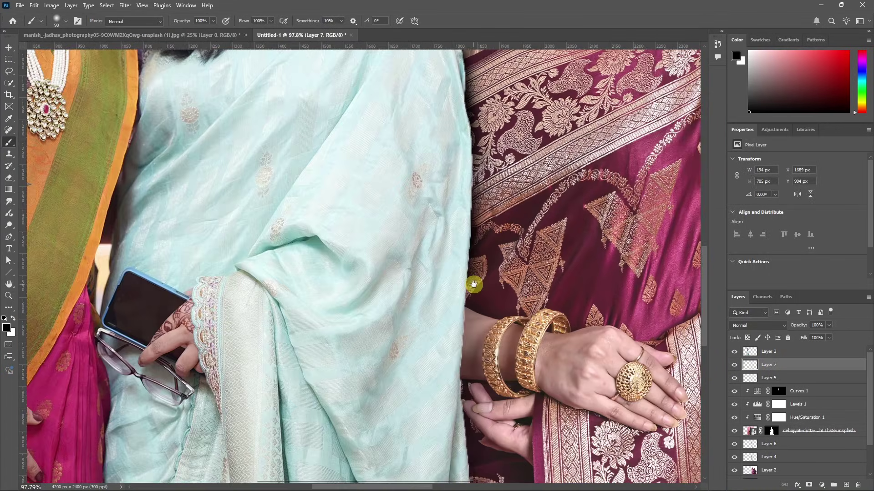
scroll(474, 284, down, 3)
scroll(468, 363, down, 3)
scroll(501, 304, down, 4)
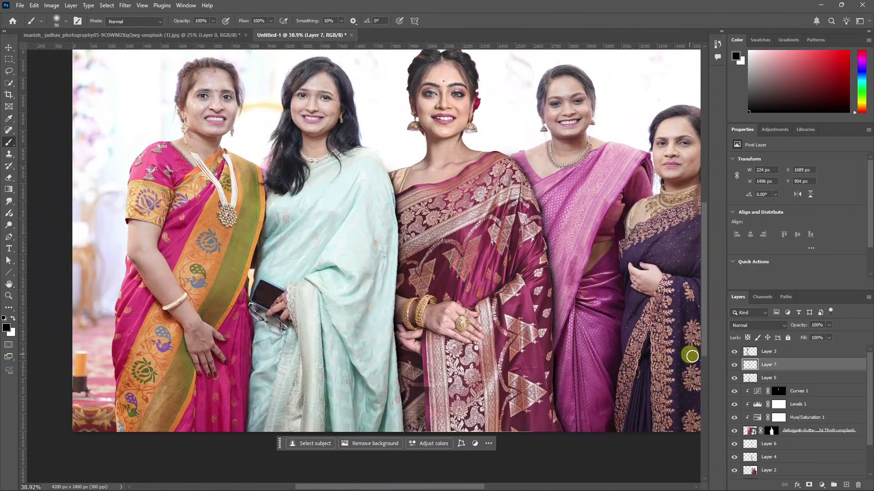
Step: Reduce the opacity of both contact shadow layers, Layer 6 and Layer 7, to 84%
ctrl+click(774, 449)
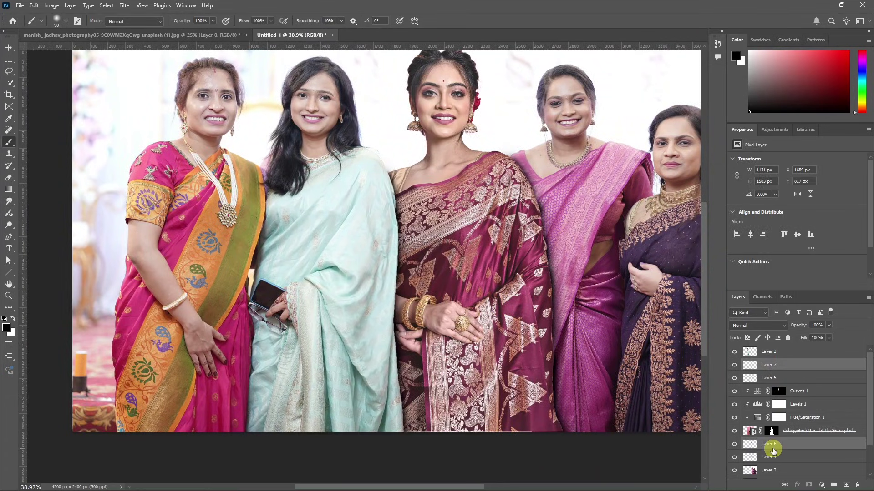
click(830, 325)
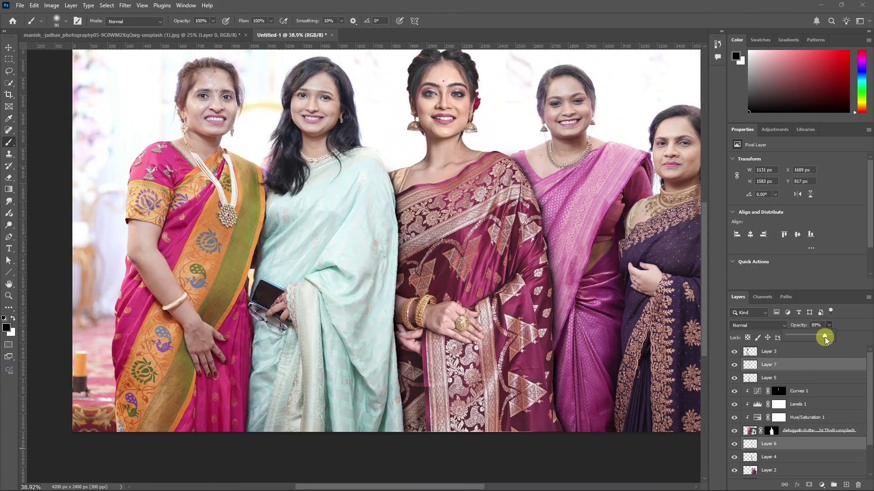
drag(826, 339, 823, 339)
scroll(562, 302, down, 2)
key(v)
click(380, 277)
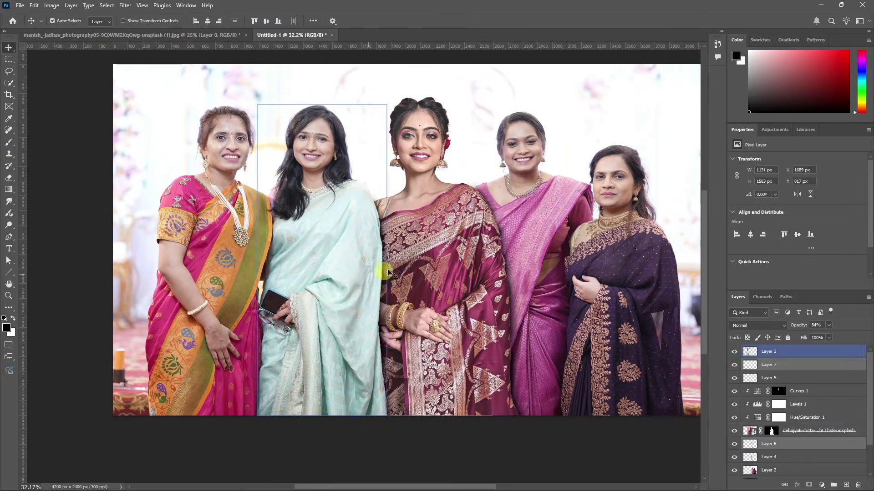
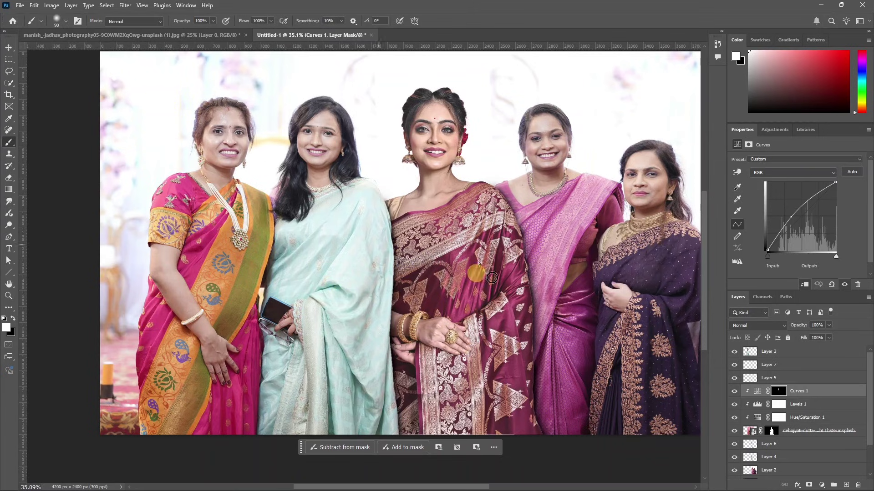
Step: Add a new layer above Layer 3, clip it to Layer 3, and set the brush opacity to 55%
click(797, 356)
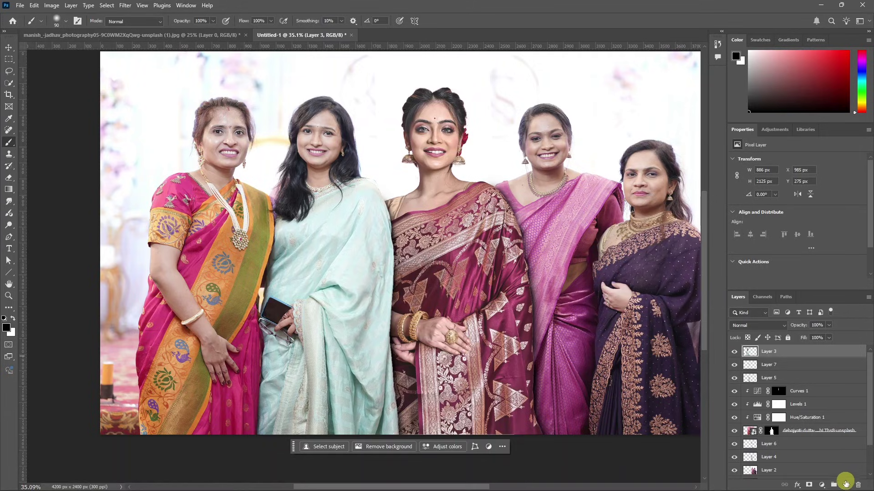
click(846, 485)
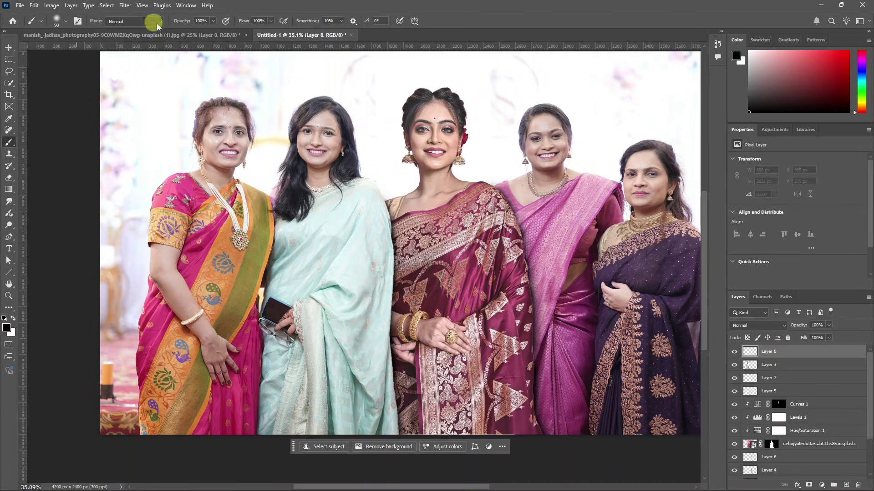
click(212, 23)
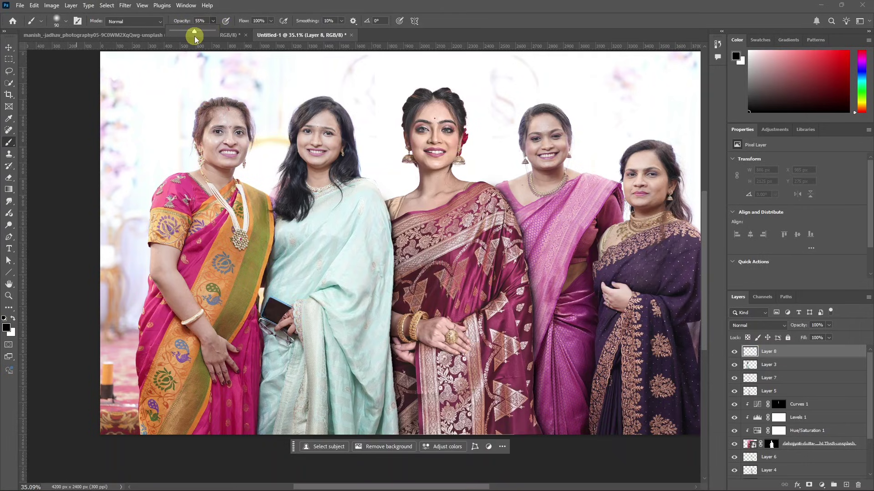
key(ctrl+1)
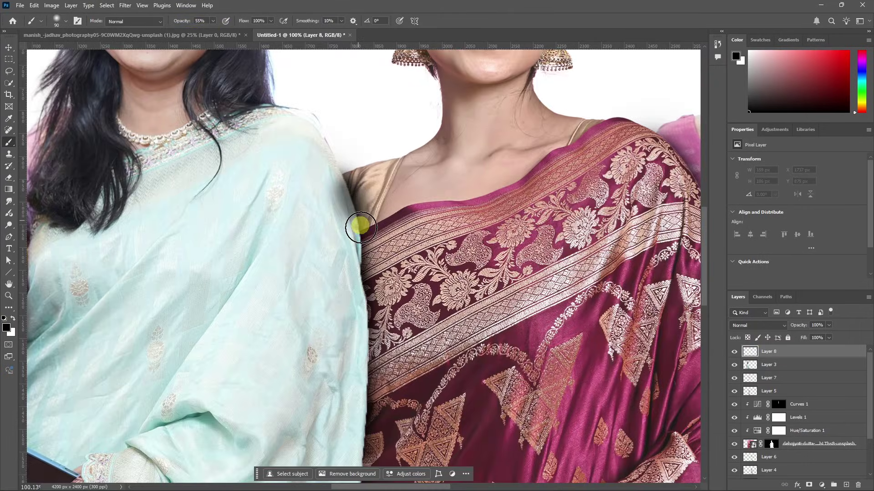
drag(380, 222, 343, 205)
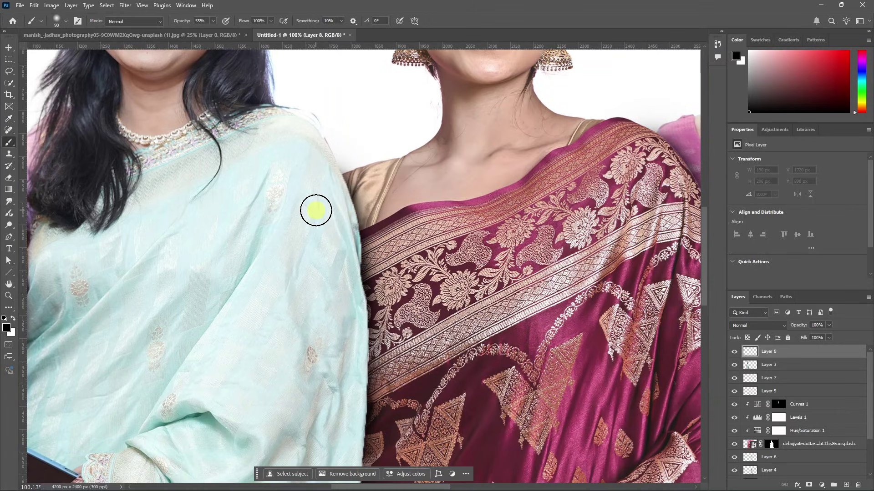
right_click(784, 355)
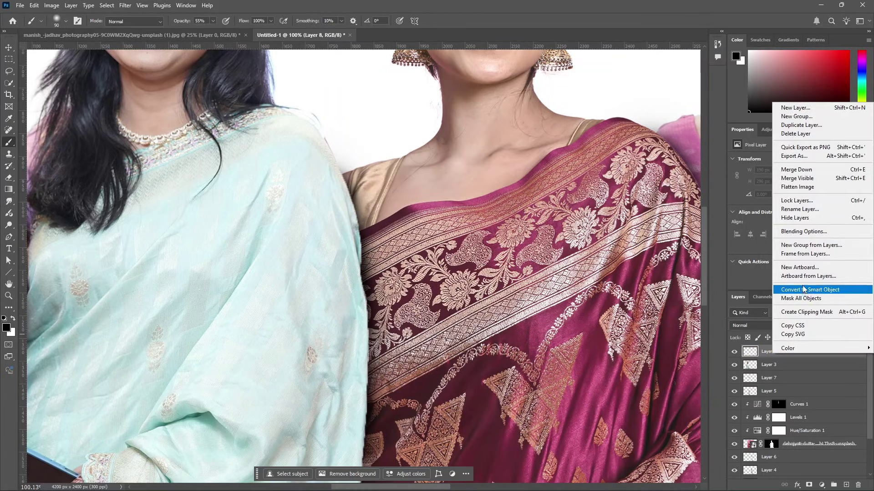
key(alt+ctrl+g)
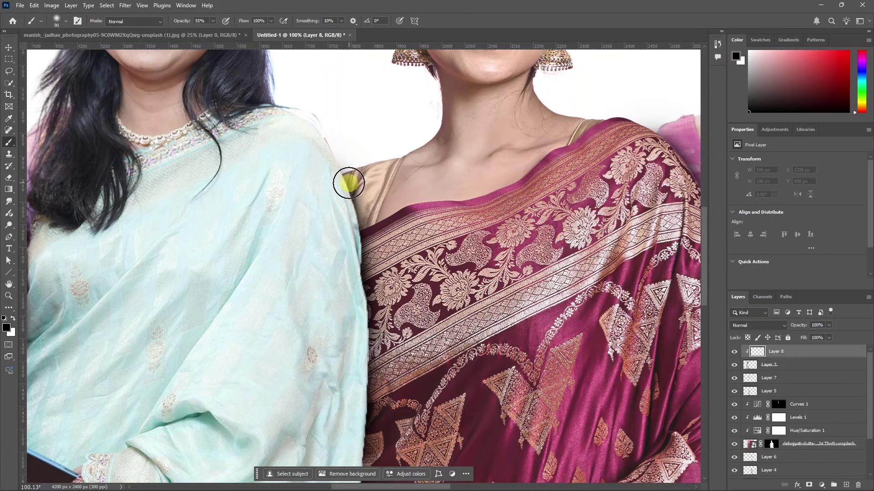
Step: Paint a soft black shadow on clipped Layer 8 down the mint saree's edge, from the shoulder to the bottom of the photo
drag(356, 178, 384, 351)
scroll(384, 351, down, 1)
scroll(409, 344, down, 10)
scroll(416, 370, up, 6)
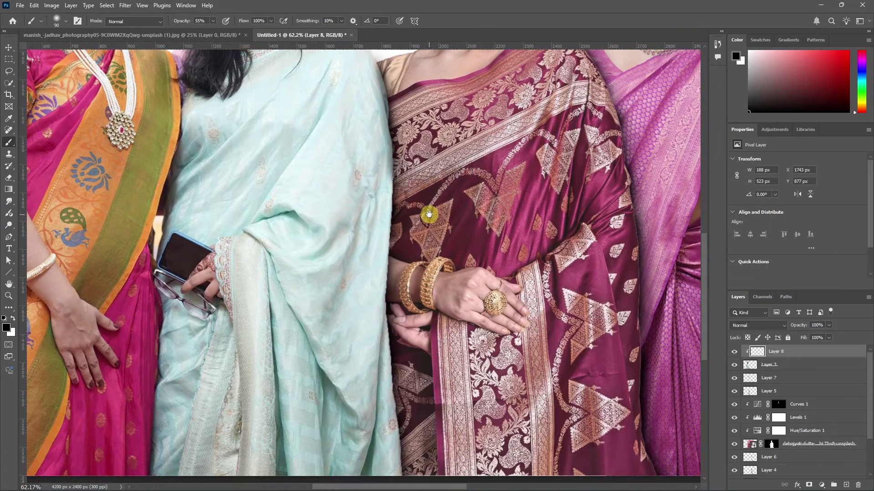
mouse_move(397, 199)
mouse_down()
mouse_move(390, 332)
mouse_move(404, 405)
mouse_up()
scroll(424, 378, down, 2)
scroll(424, 377, down, 3)
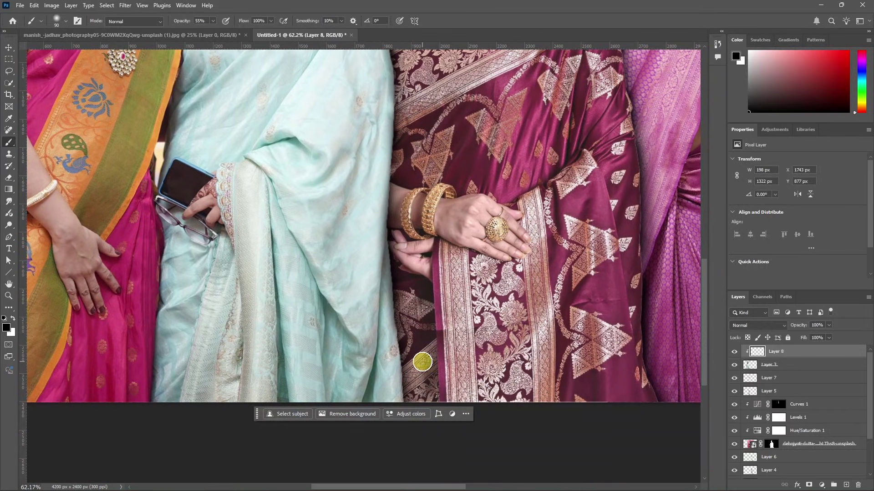
drag(403, 352, 407, 413)
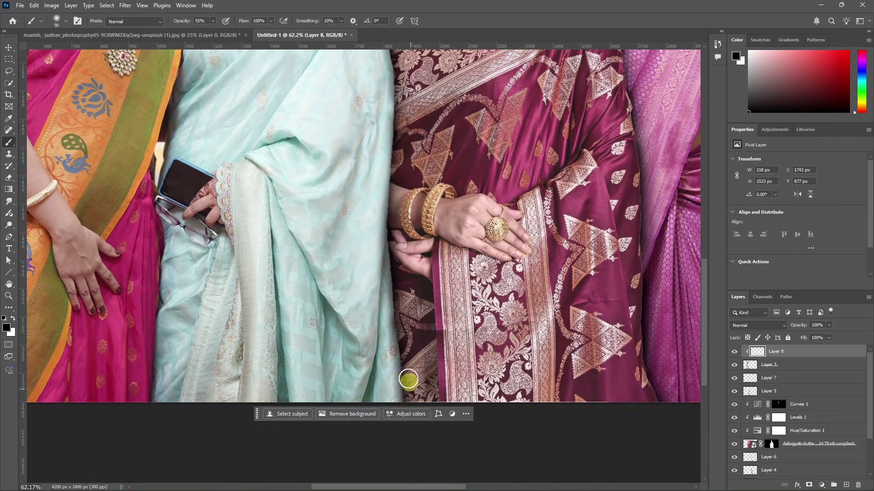
scroll(392, 369, down, 3)
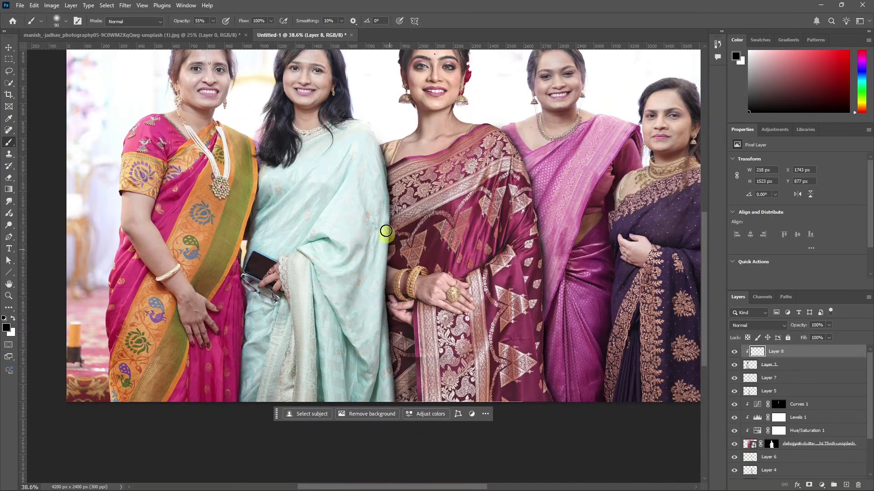
Step: Set Layer 8's Blend If Underlying Layer white point to a split range of 186 / 255
click(797, 486)
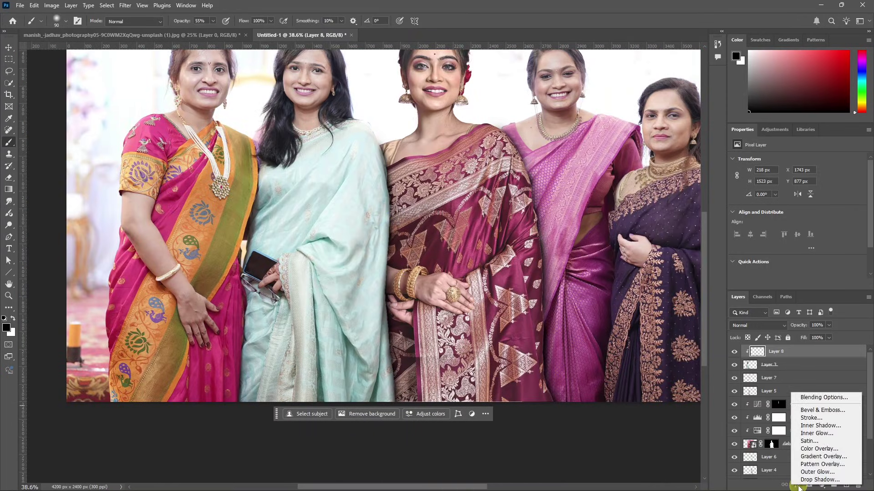
click(819, 398)
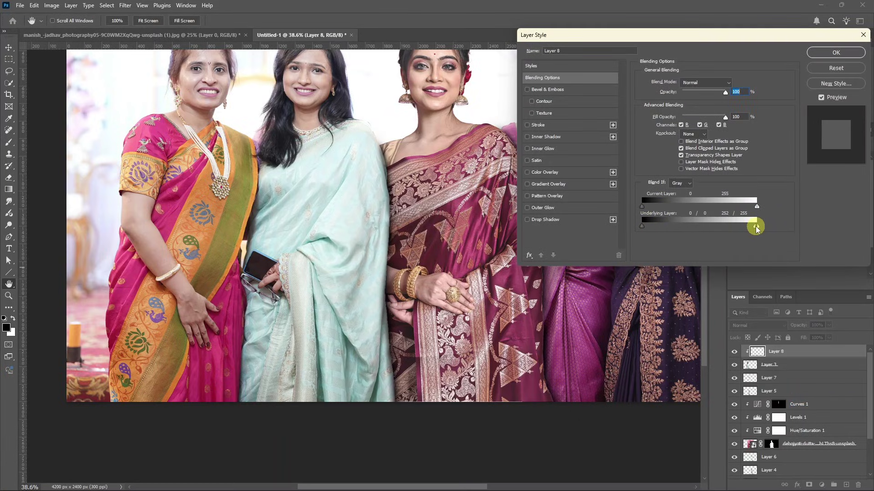
drag(757, 228, 739, 231)
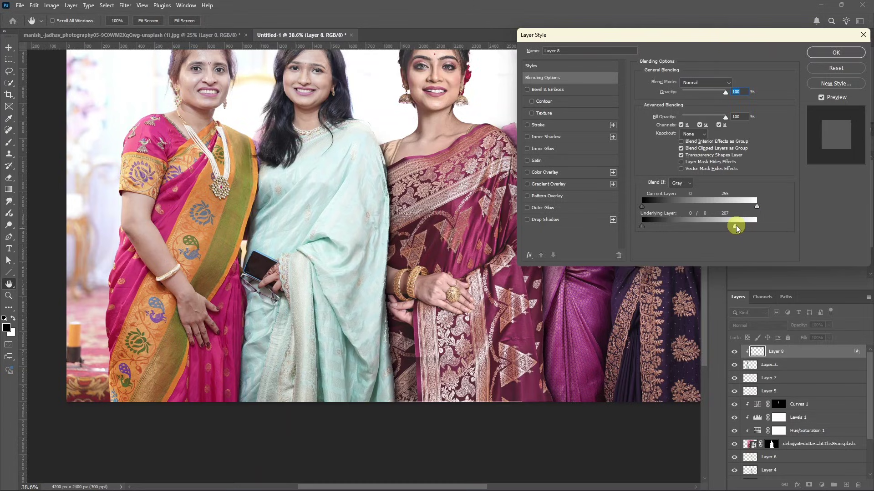
drag(743, 230, 751, 229)
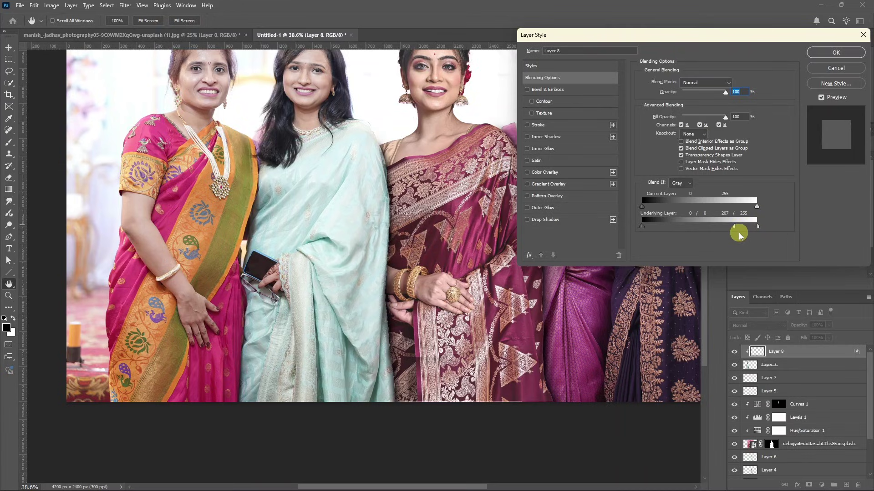
drag(733, 228, 720, 232)
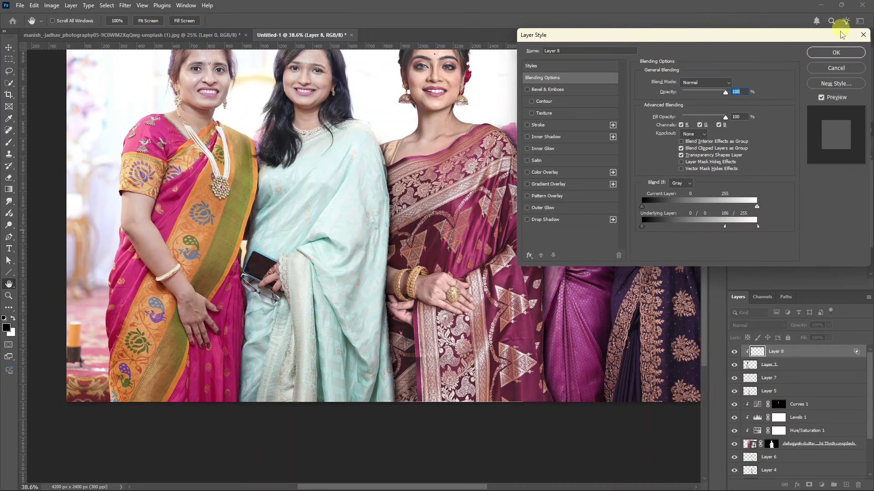
click(835, 53)
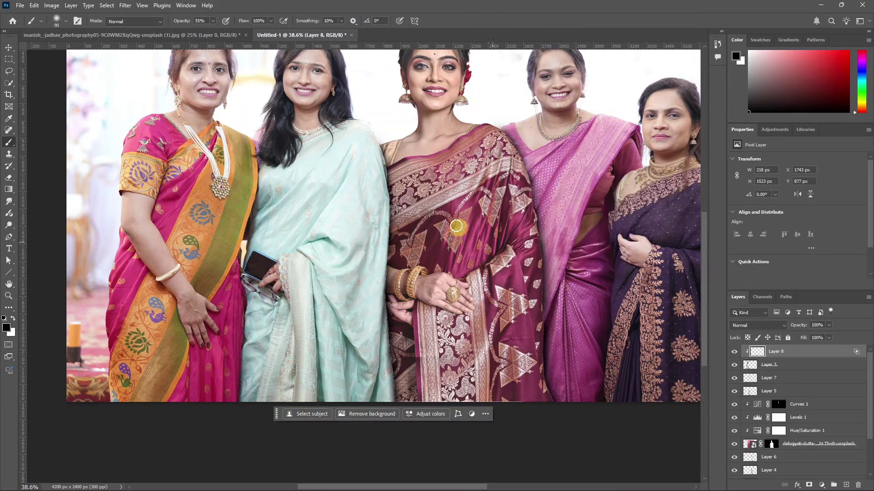
Step: Compare the photo with Layer 8 hidden and shown to examine the shadow on the mint saree
click(734, 352)
click(734, 352)
click(734, 352)
click(734, 352)
scroll(374, 275, down, 3)
scroll(433, 254, up, 2)
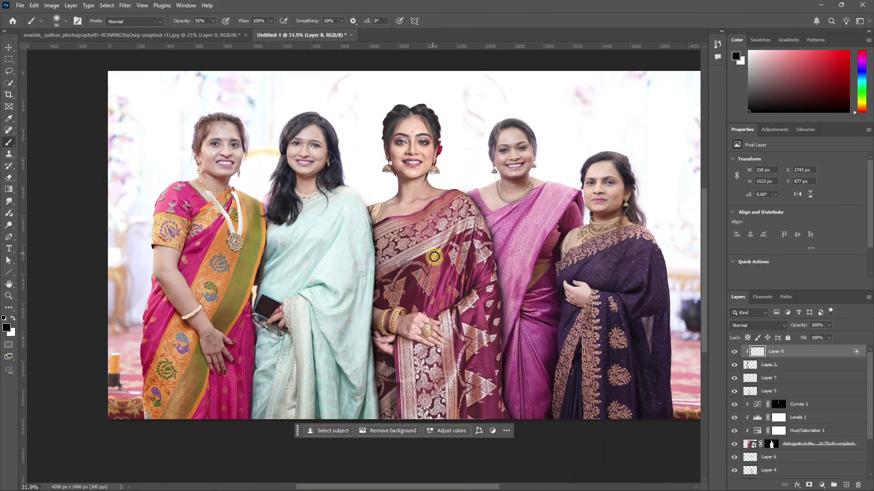
Step: Add a new layer directly above the inserted woman's smart object and clip it to her
click(9, 47)
click(146, 121)
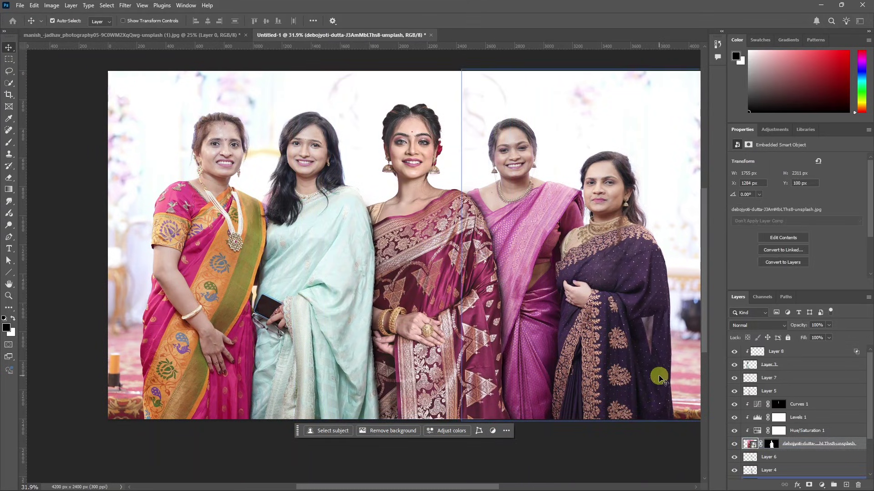
click(781, 429)
click(846, 485)
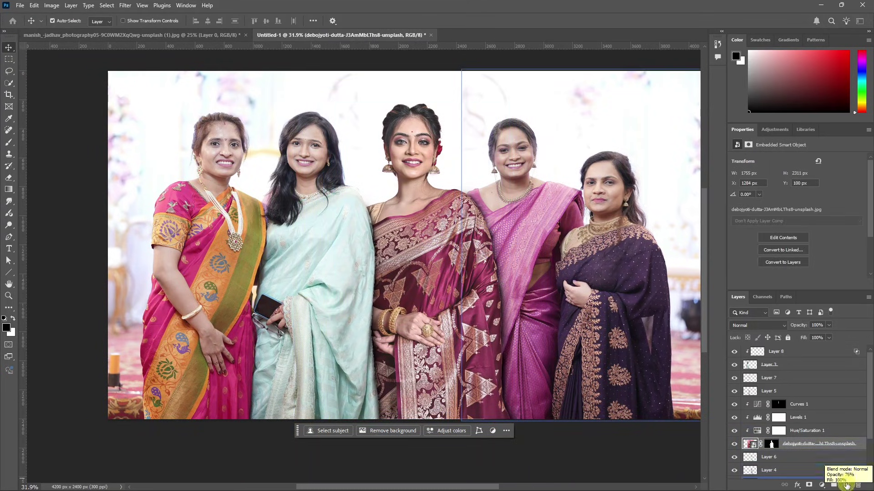
click(782, 419)
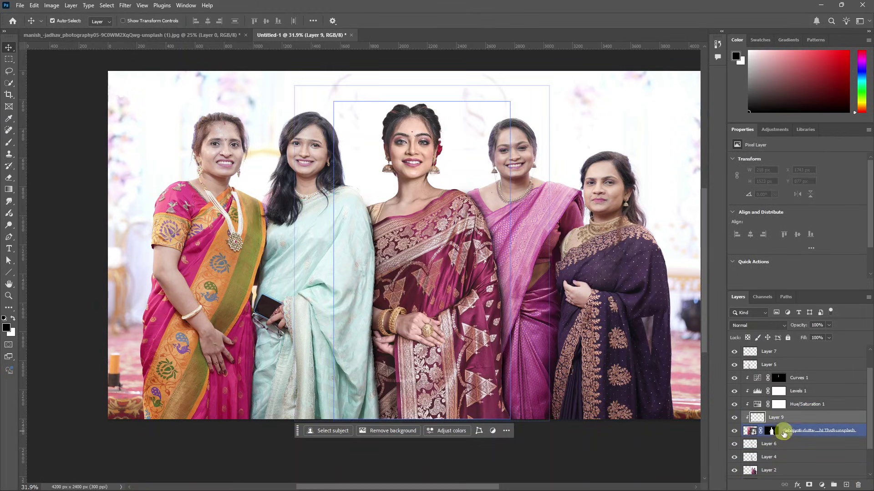
click(805, 404)
click(803, 365)
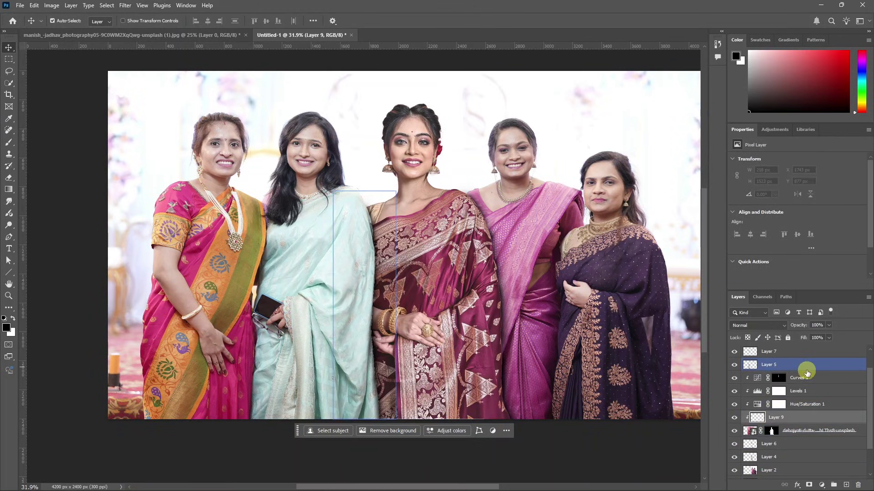
click(808, 392)
click(791, 415)
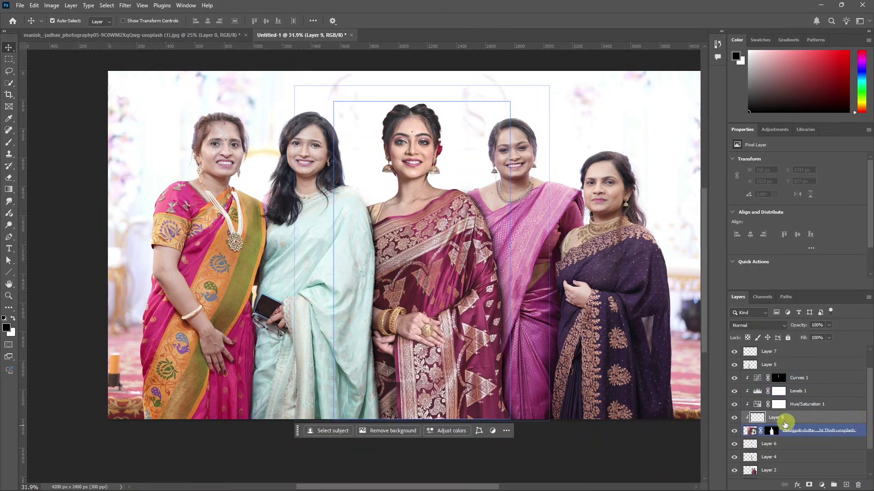
Step: Paint a soft black shadow on clipped Layer 9 down the maroon saree's edge beside the pink saree
key(b)
scroll(473, 146, up, 4)
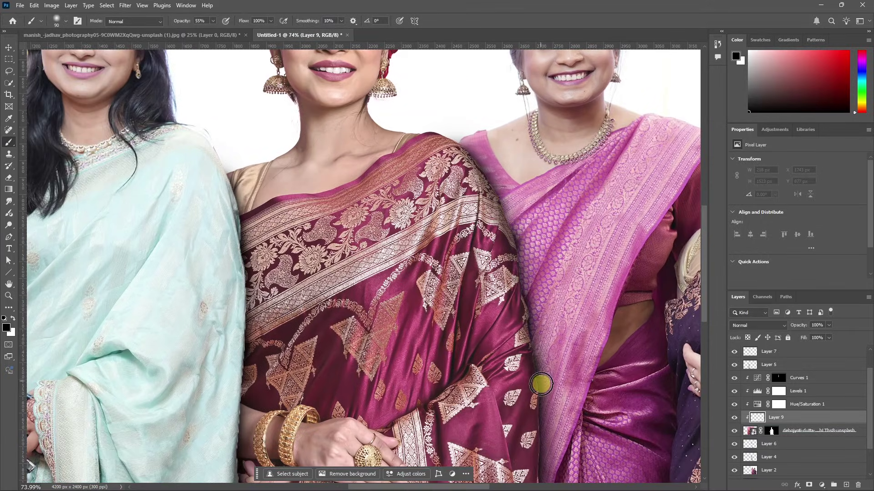
scroll(540, 384, down, 5)
key(ctrl+0)
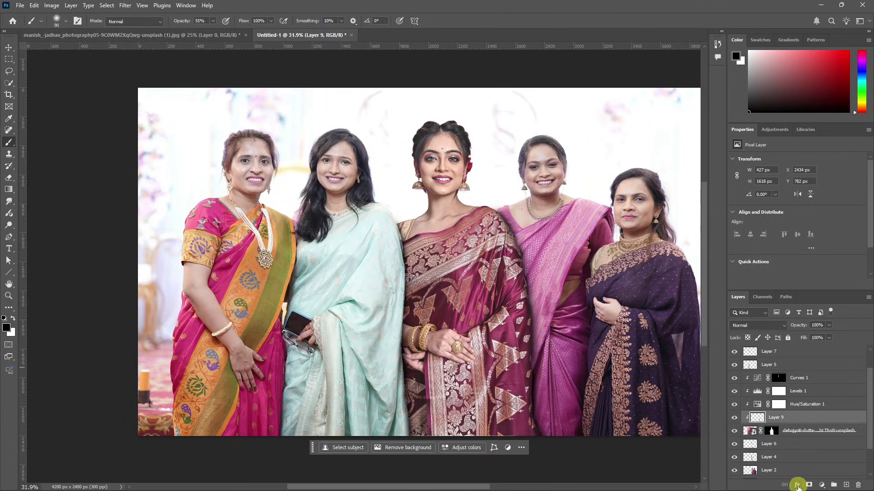
Step: Set Layer 9's Blend If Underlying Layer white point to a split range of 182 / 255
click(797, 485)
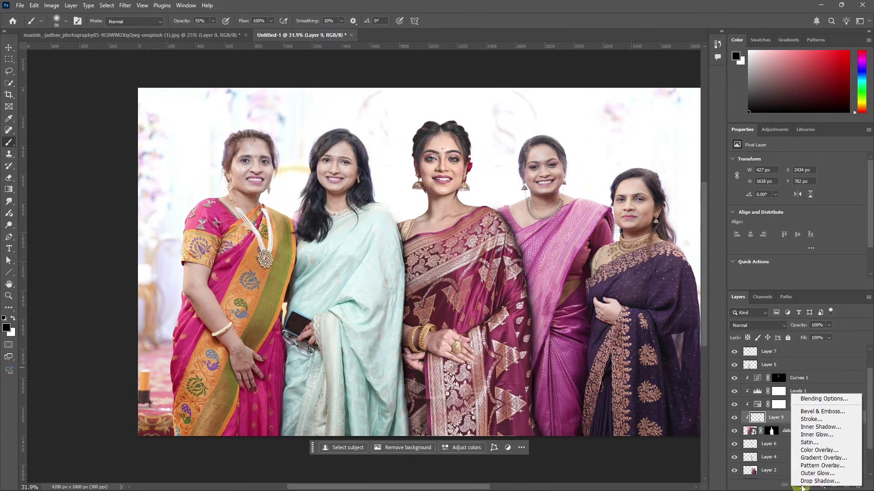
click(814, 398)
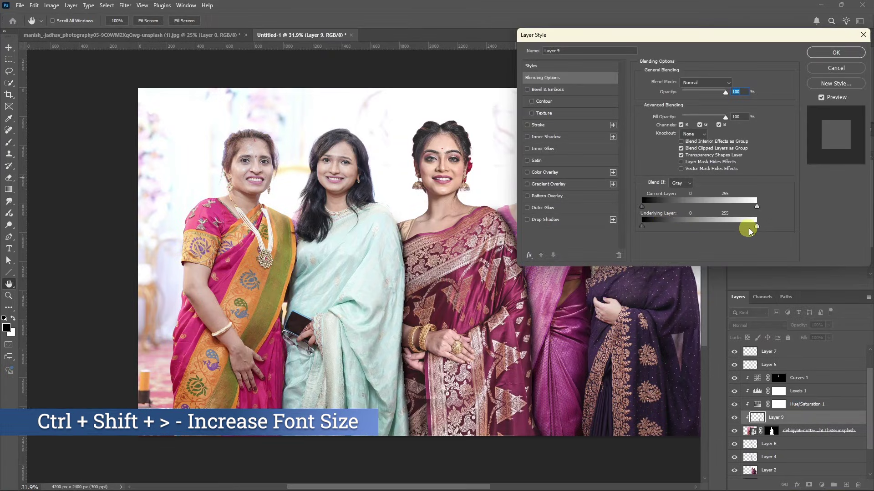
key(alt)
drag(757, 227, 718, 226)
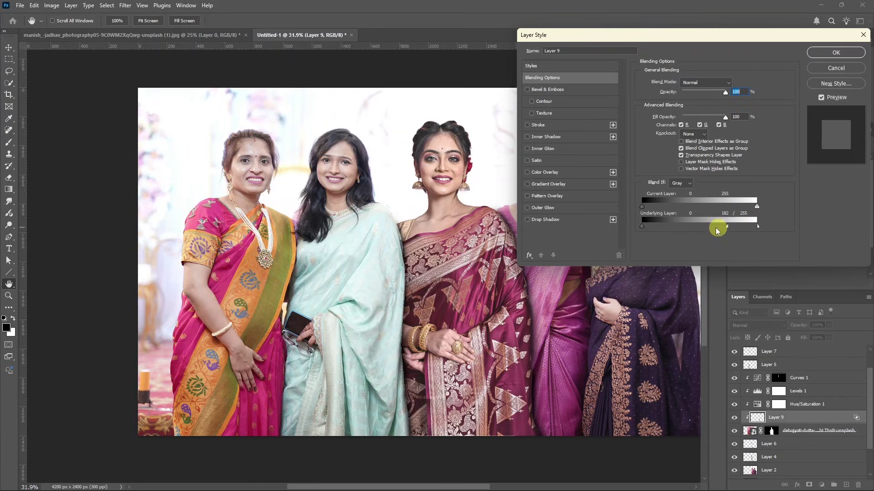
click(835, 52)
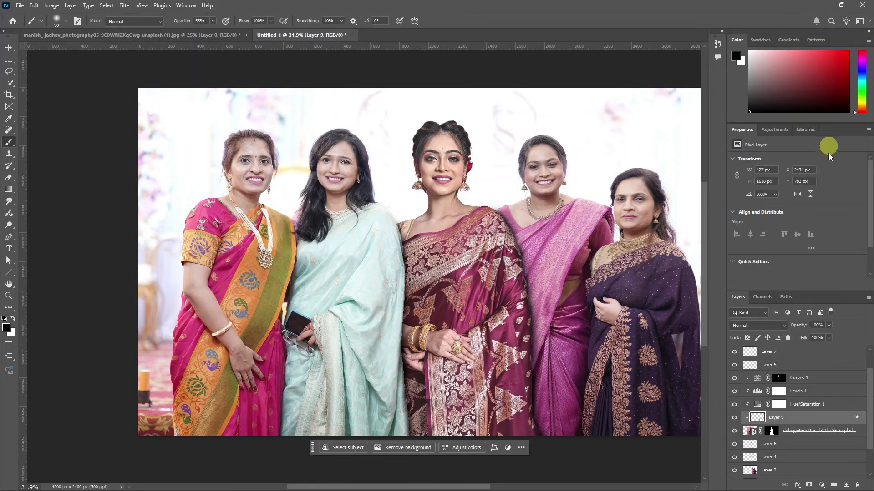
Step: Compare the photo with Layer 9 hidden and shown, and set the layer's opacity to 58%
click(735, 416)
click(735, 416)
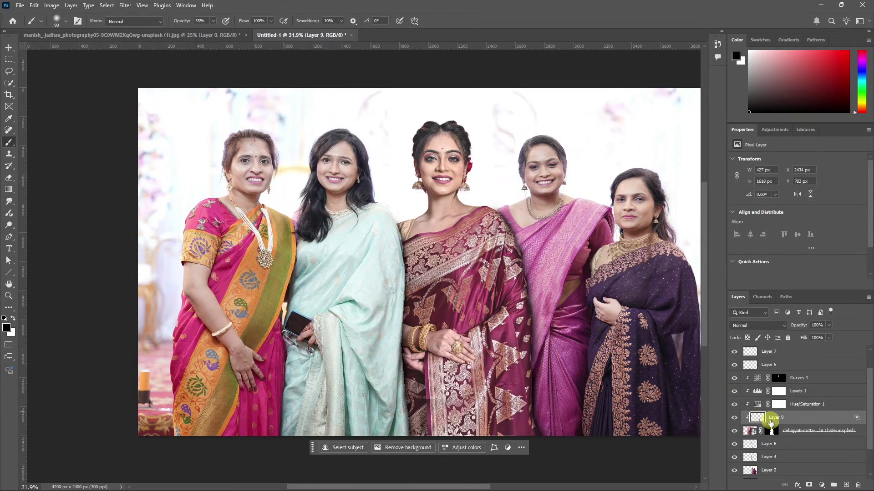
click(829, 325)
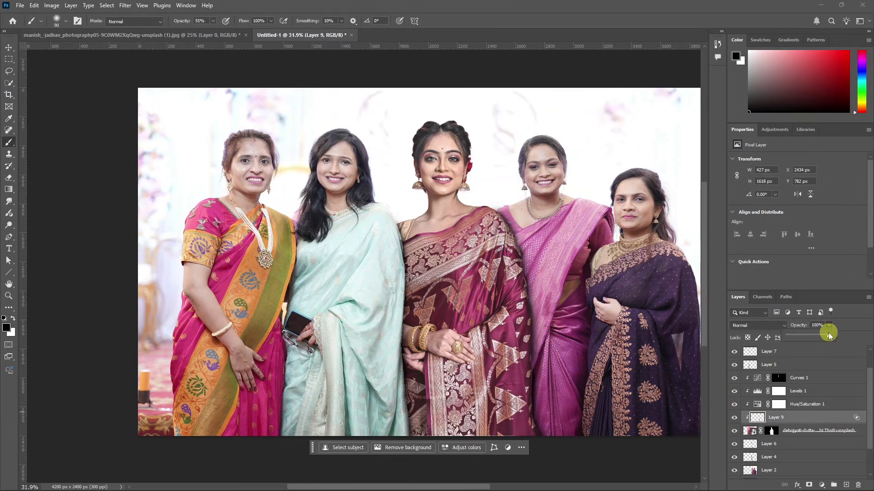
drag(828, 336, 811, 337)
scroll(652, 258, down, 1)
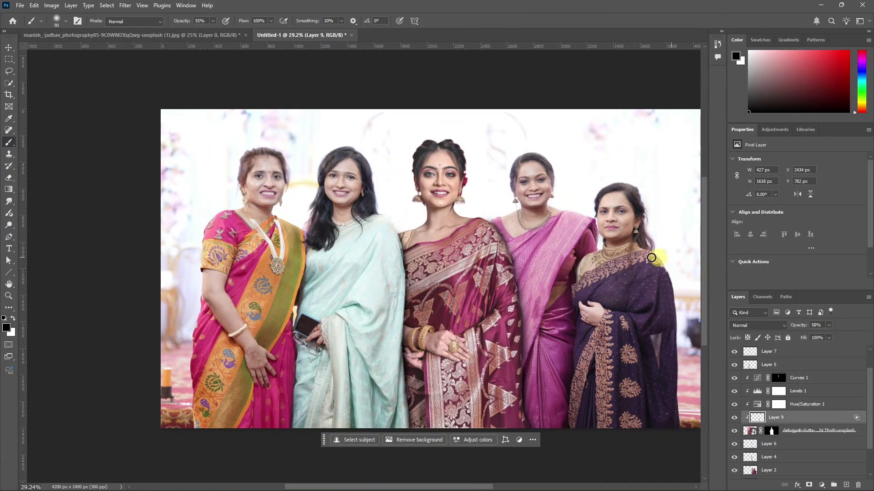
scroll(427, 291, down, 1)
scroll(466, 297, up, 2)
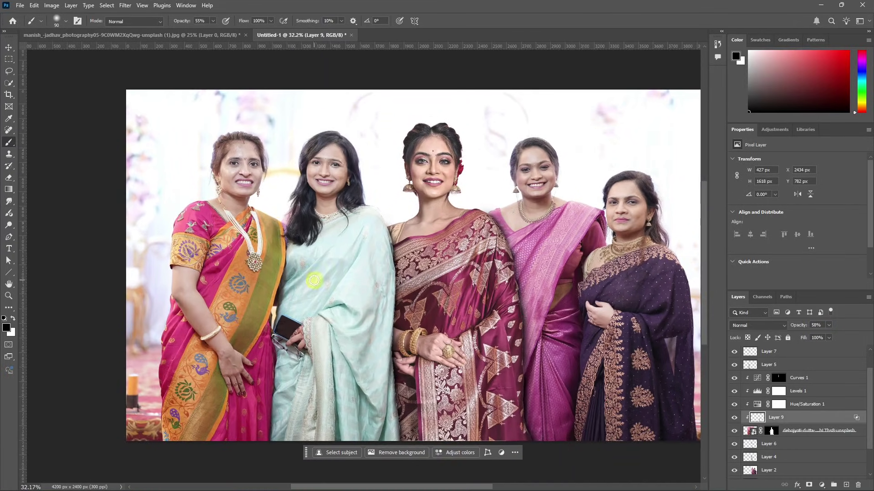
scroll(457, 233, down, 1)
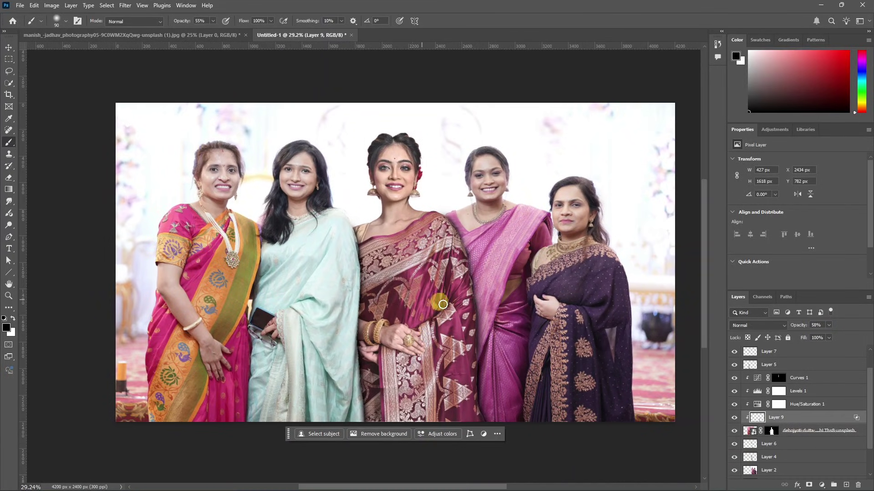
Step: Group the inserted woman's smart object with Layers 4, 6 and 9 and her Hue/Saturation, Levels and Curves adjustments
click(796, 430)
scroll(797, 430, down, 1)
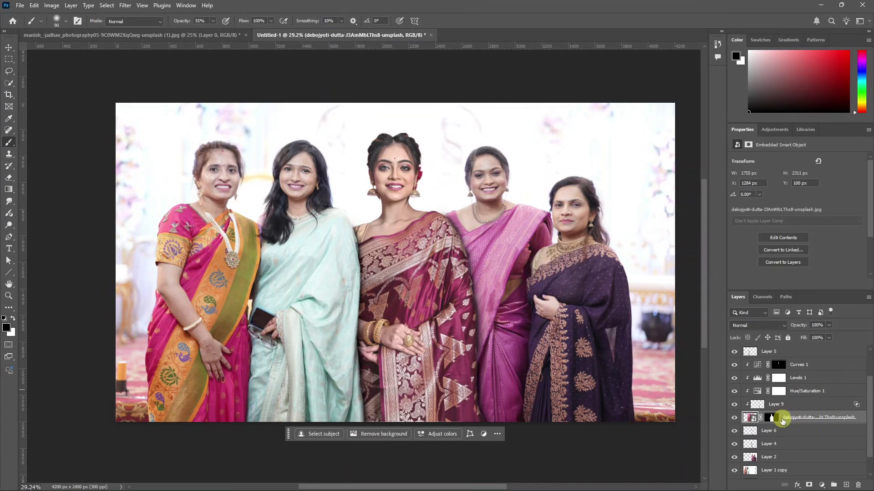
shift+click(782, 431)
shift+click(782, 445)
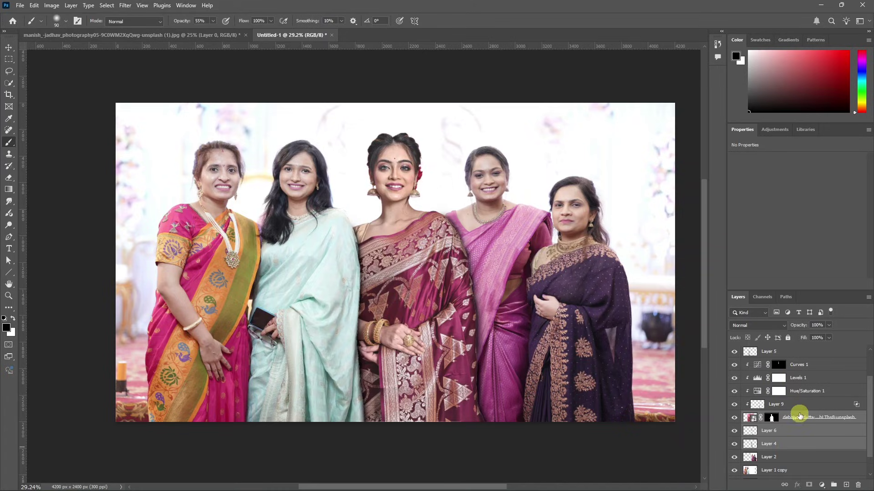
shift+click(797, 393)
shift+click(796, 379)
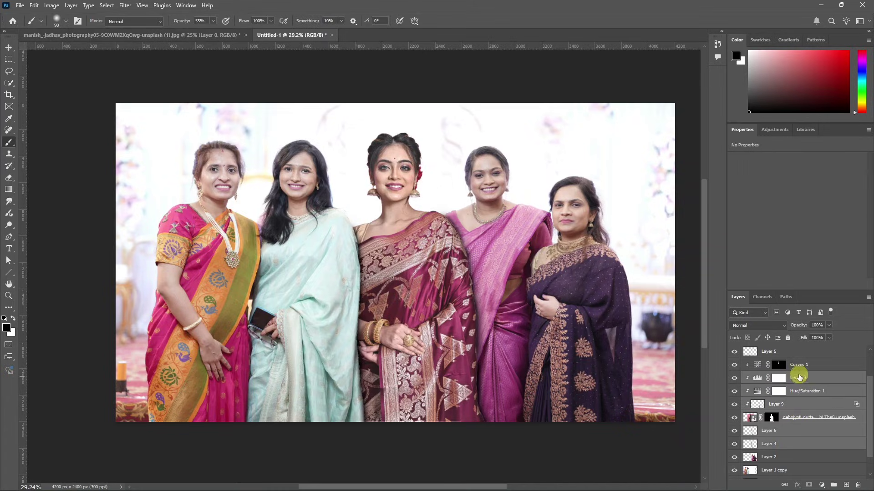
shift+click(799, 365)
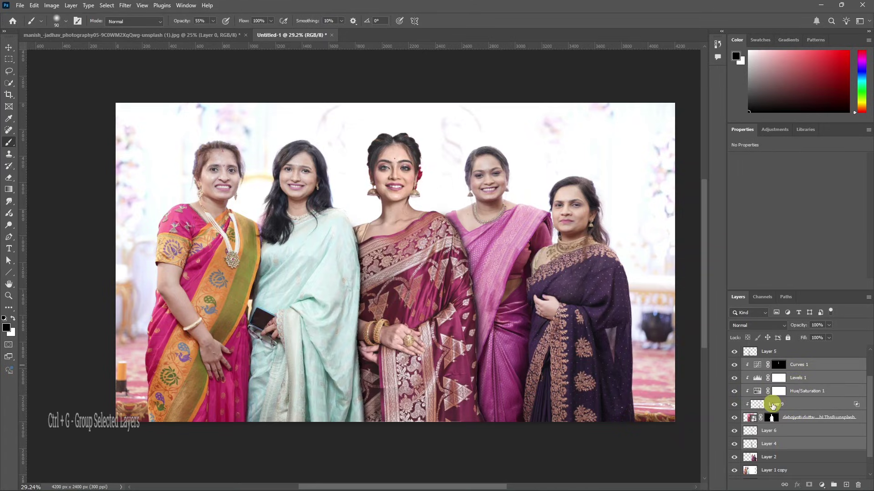
key(ctrl+g)
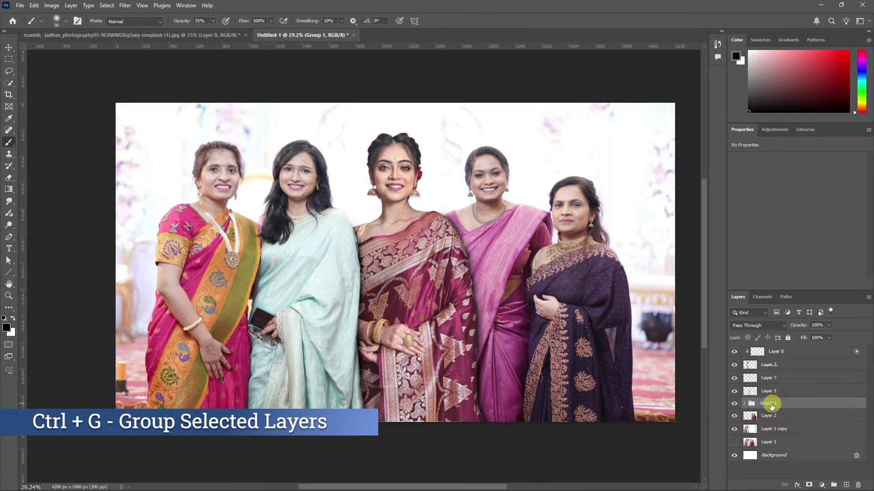
Step: Compare the group photo with Group 1 hidden and shown to examine the inserted woman
click(734, 404)
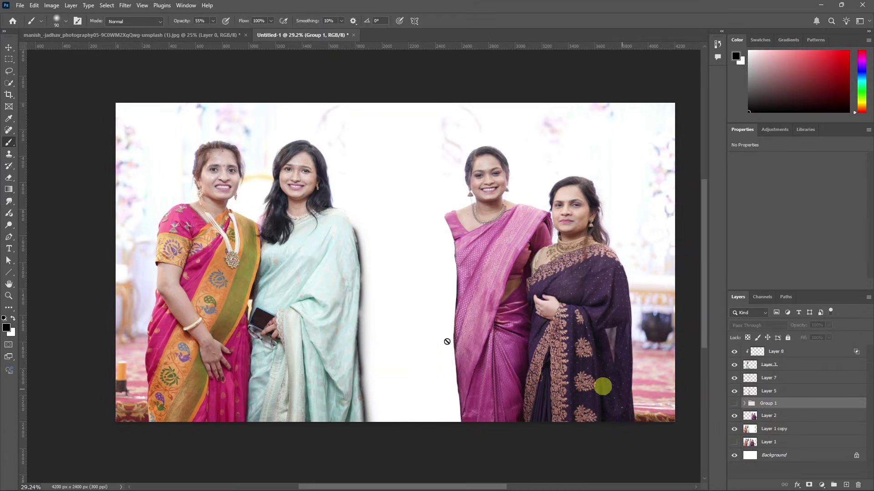
click(734, 403)
click(734, 403)
click(734, 404)
scroll(320, 231, up, 1)
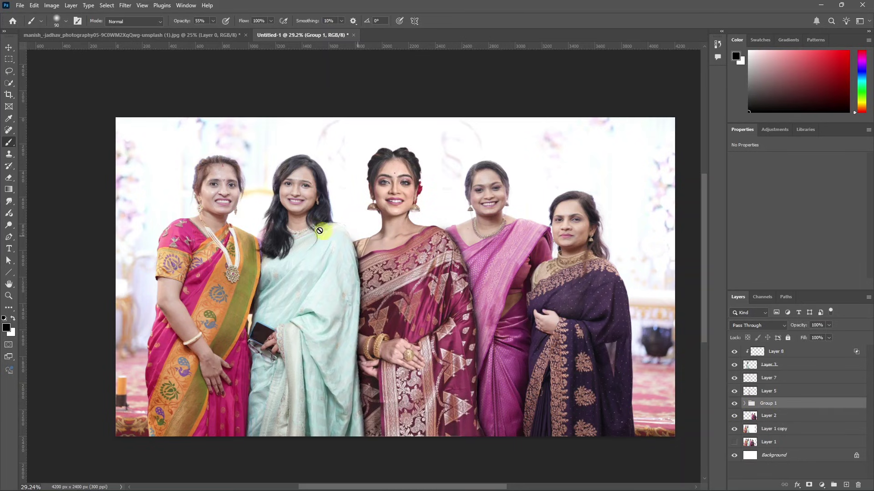
Step: Clone the floral backdrop from Layer 1 copy onto a new top layer, above the mint-saree woman toward the centre
click(787, 428)
key(s)
key(s)
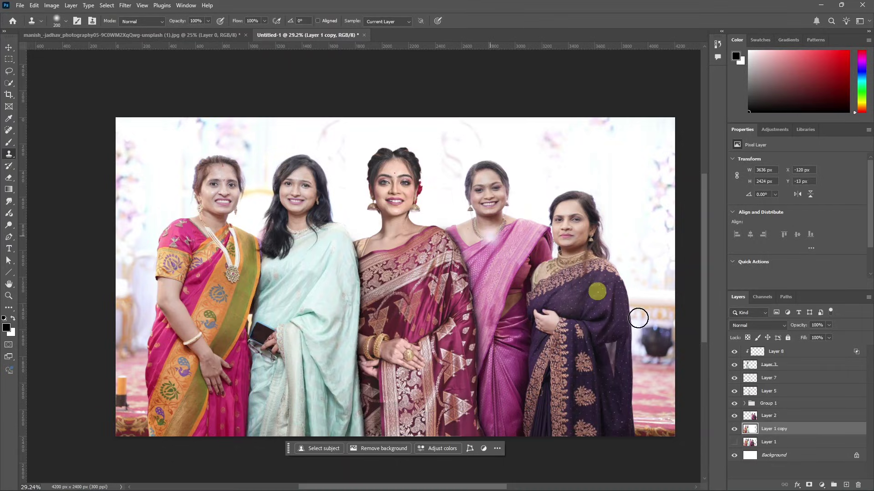
click(808, 351)
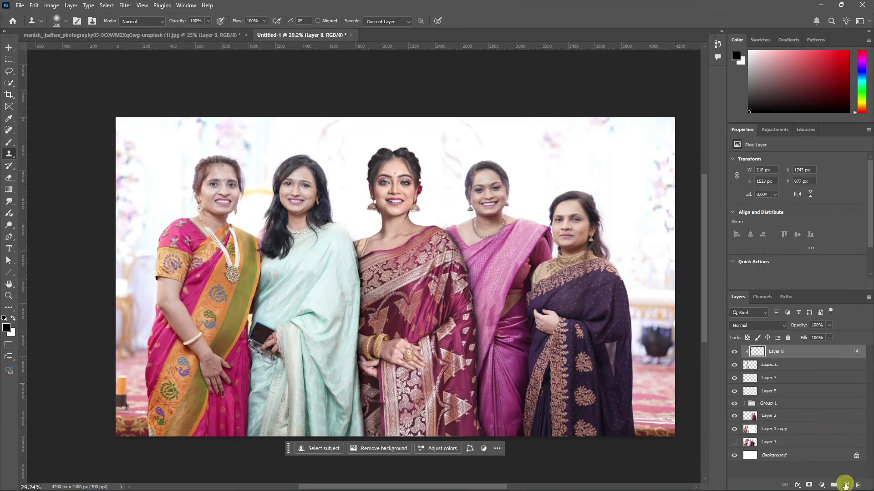
click(845, 485)
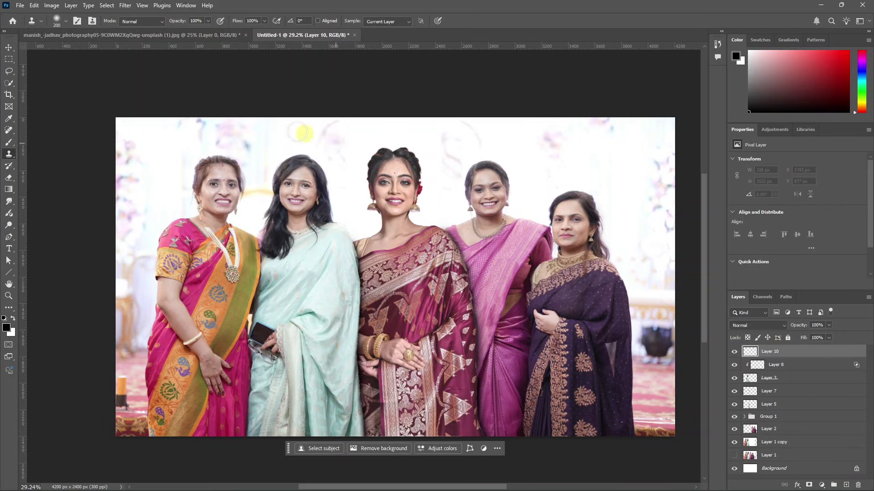
drag(239, 129, 379, 135)
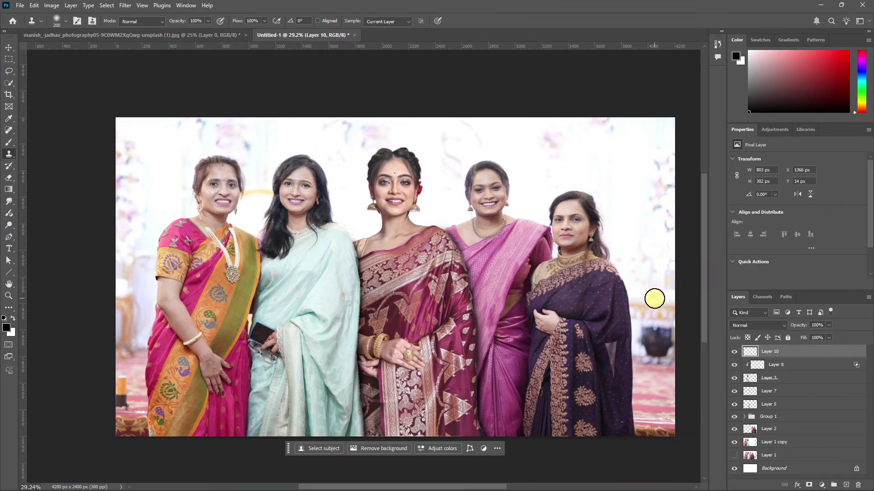
Step: Resample the floral backdrop from Layer 1 copy and extend the cloning on Layer 10 across to above the pink-saree woman
click(791, 445)
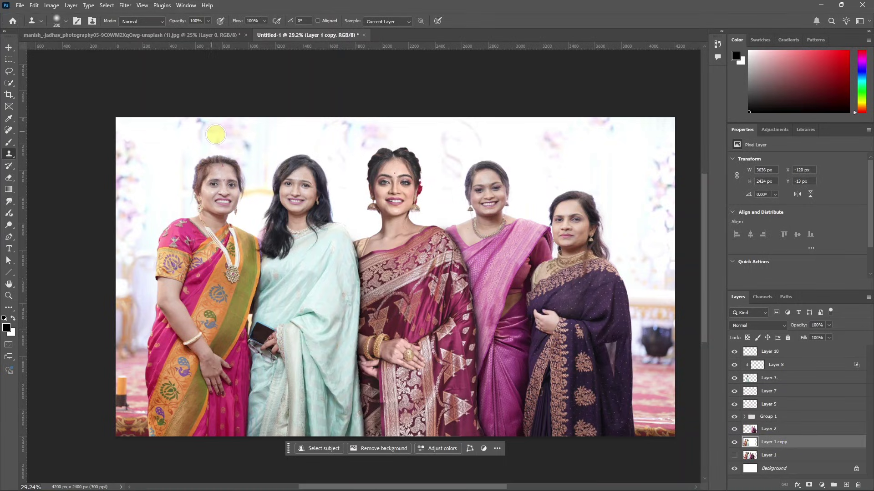
key(alt+period)
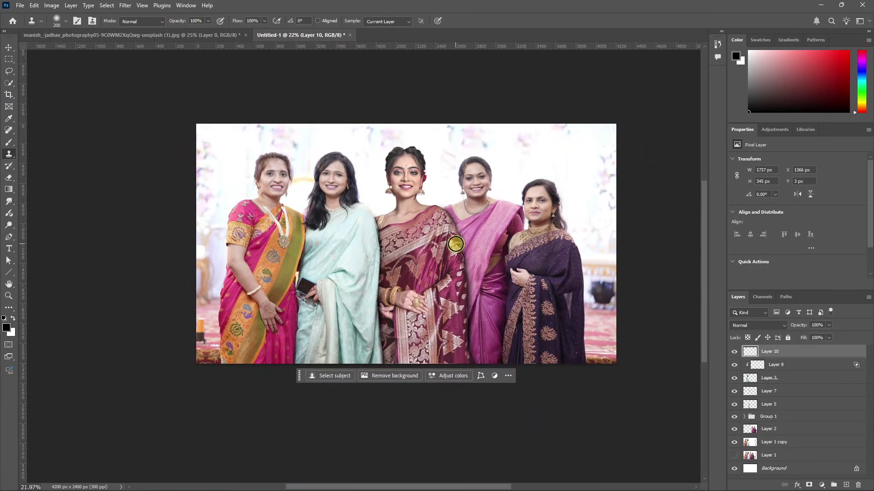
scroll(455, 141, down, 2)
click(9, 47)
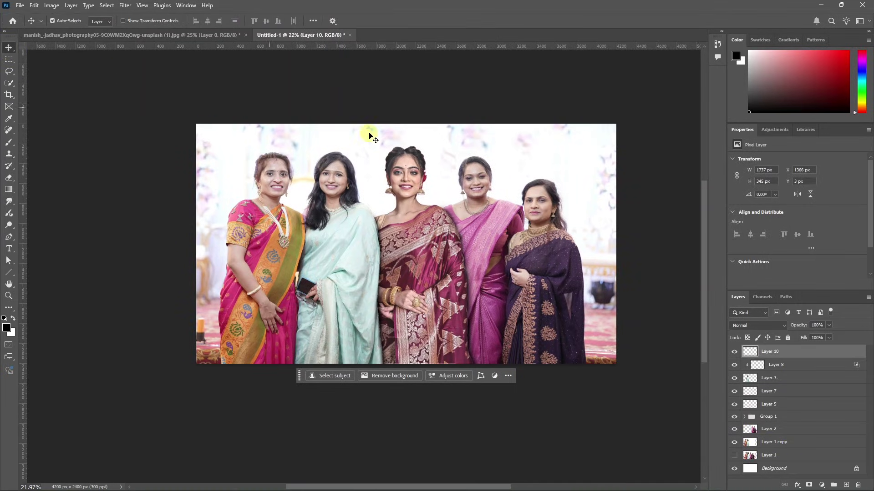
click(552, 182)
scroll(552, 182, up, 1)
click(682, 324)
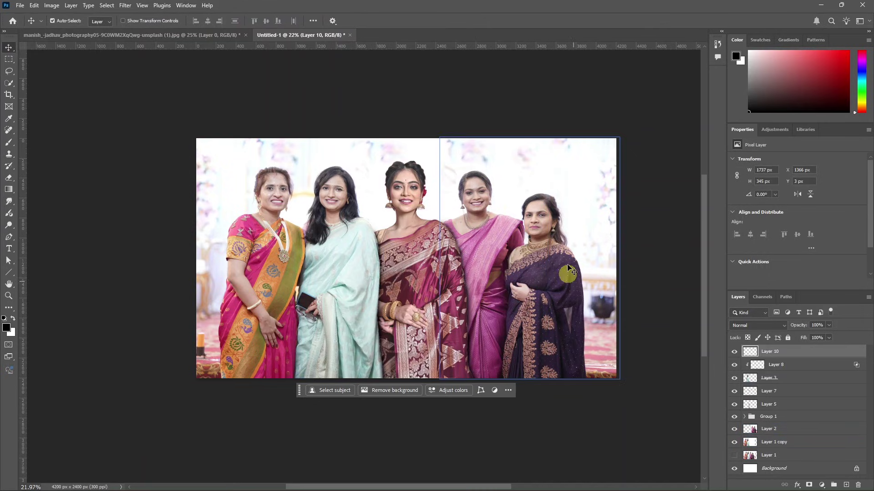
click(586, 325)
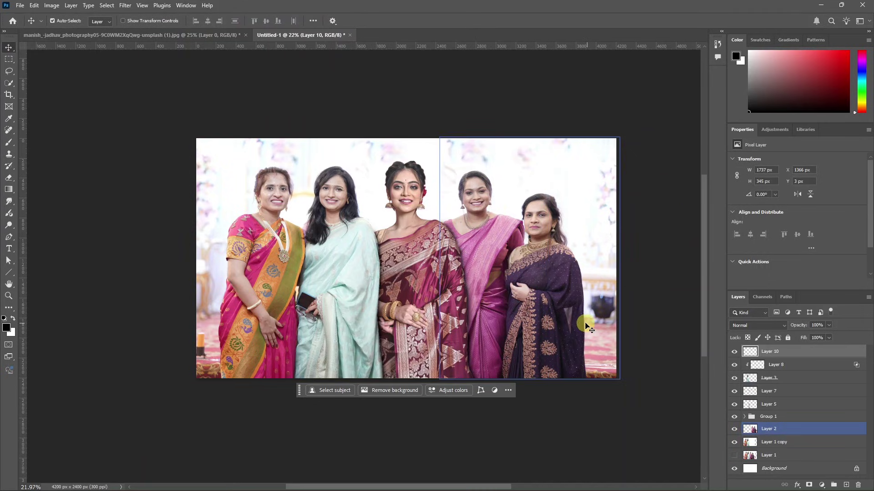
click(257, 182)
scroll(669, 331, up, 2)
Step: Add a Hue/Saturation adjustment layer above Layer 10
click(787, 353)
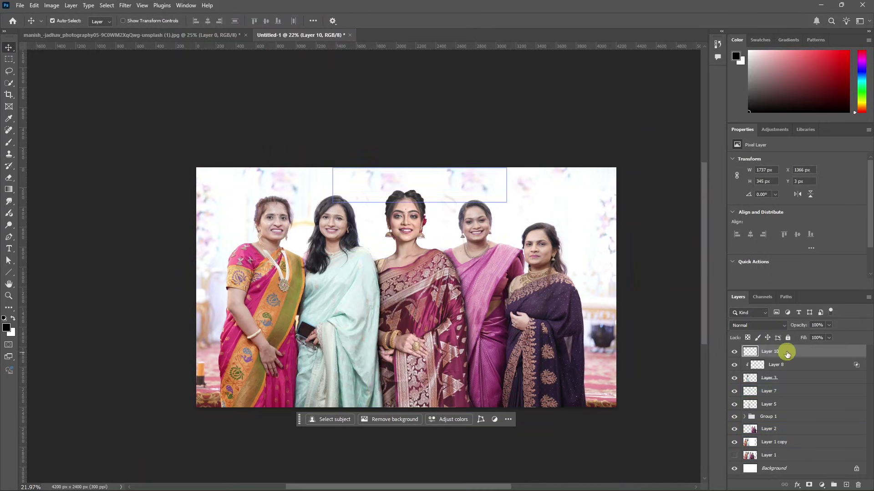
click(820, 486)
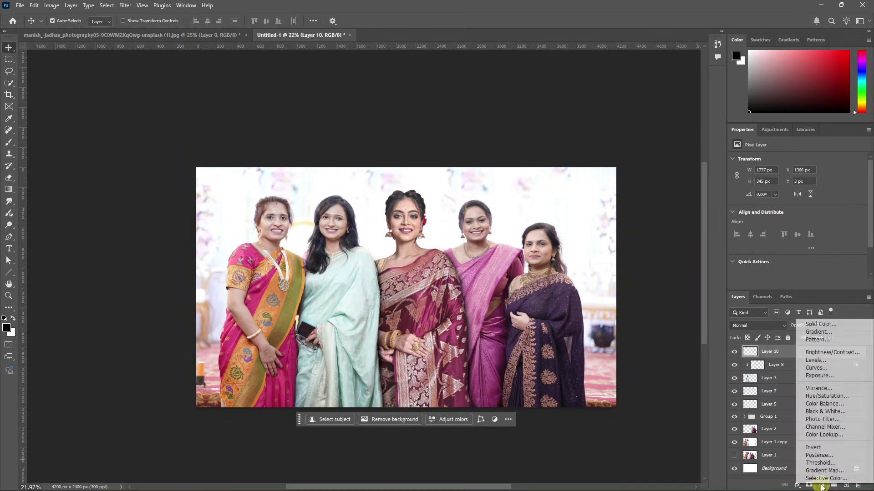
click(826, 396)
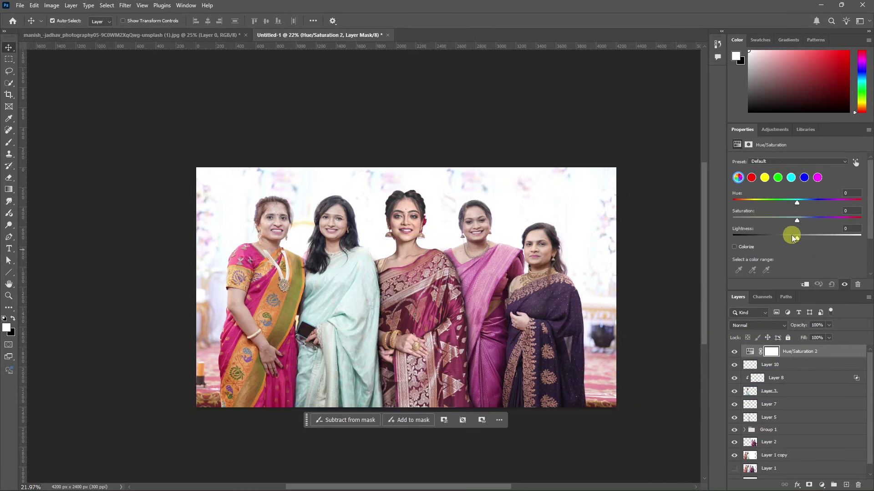
Step: Set the Hue/Saturation saturation to +9, and add a Color Lookup adjustment layer with the FallColors.look 3D LUT
drag(794, 223, 798, 246)
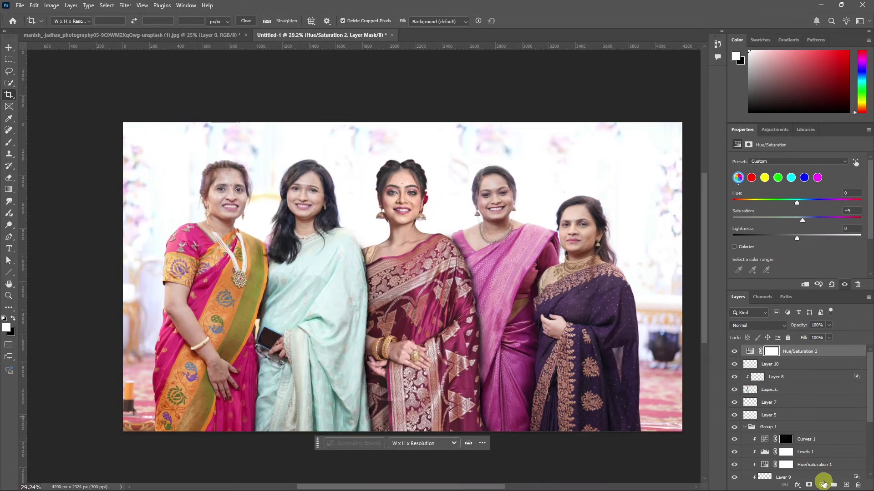
click(821, 485)
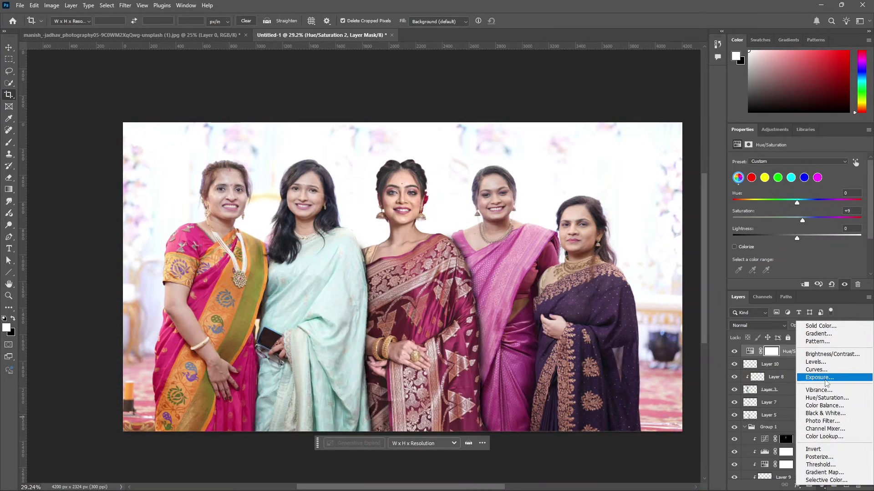
click(823, 437)
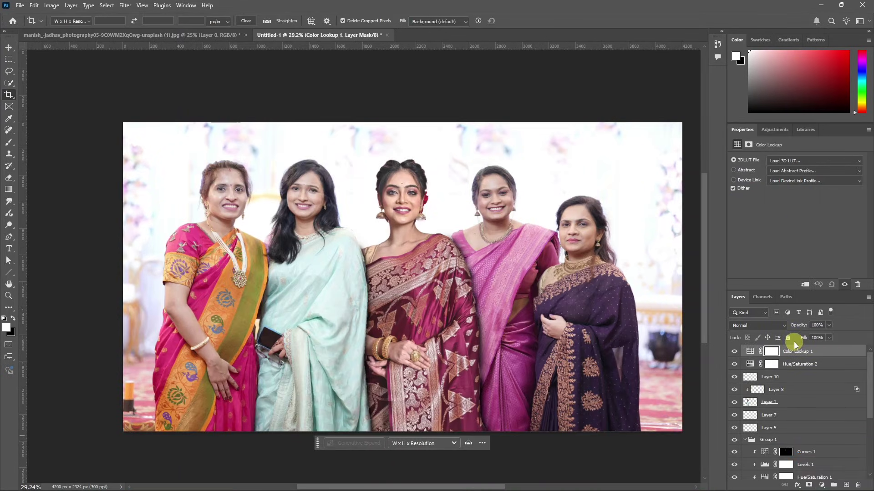
click(793, 161)
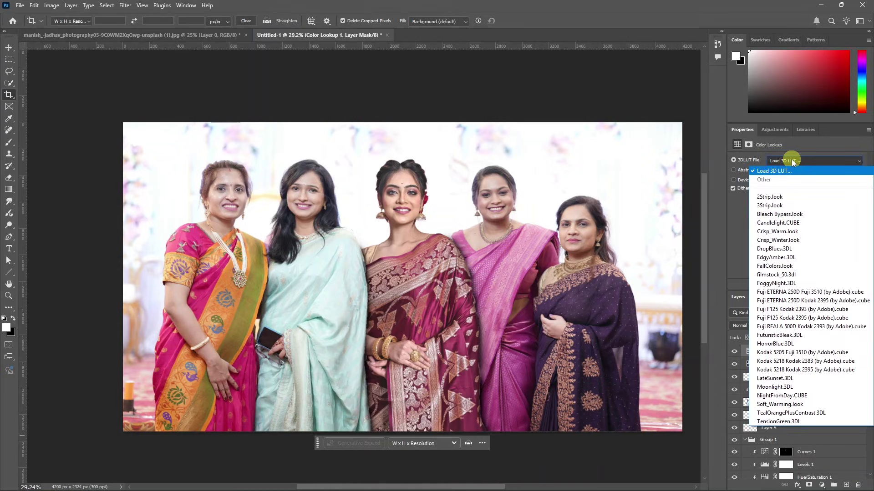
click(789, 269)
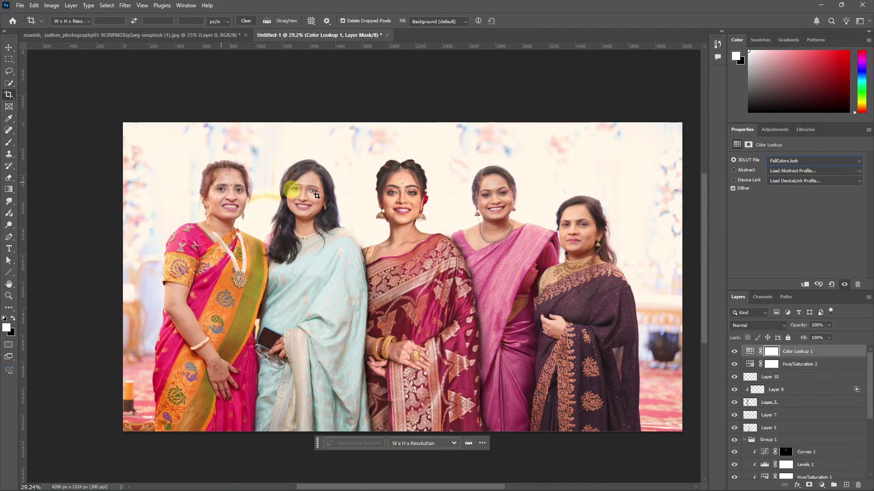
Step: Reduce the Color Lookup layer's fill to 37% and toggle its visibility to compare the effect
click(828, 337)
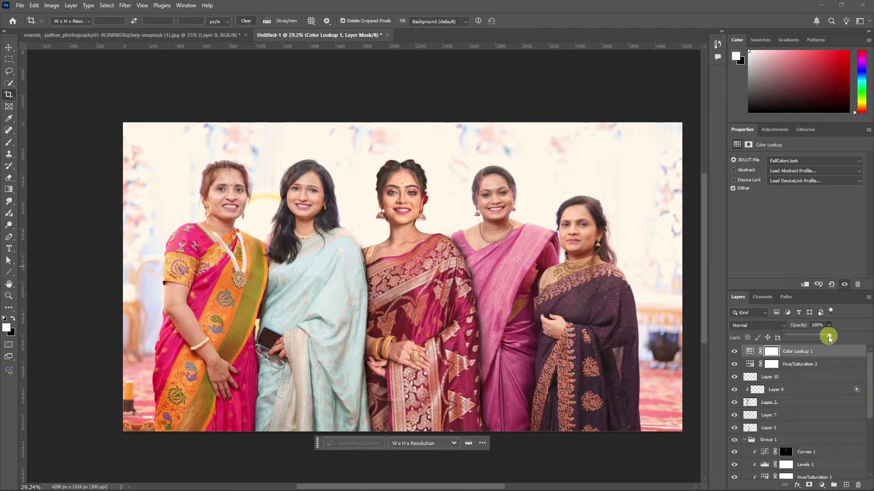
click(829, 339)
click(829, 338)
drag(829, 352, 829, 346)
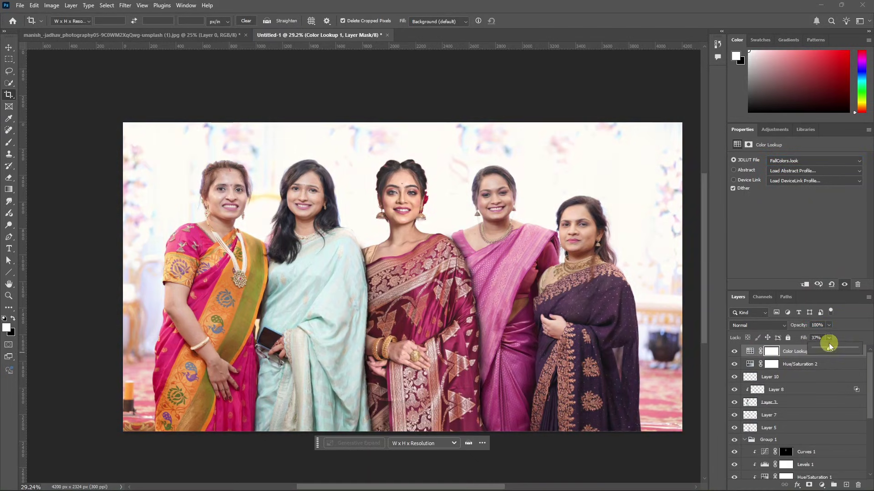
click(733, 352)
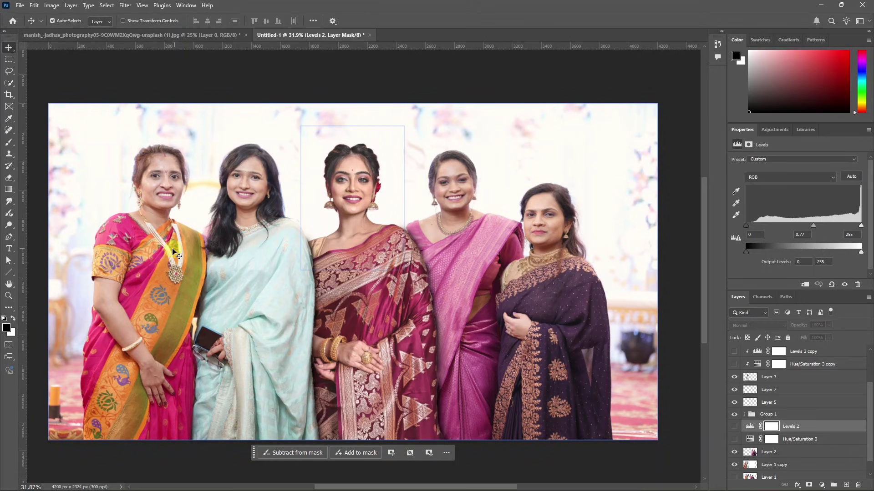
Step: Inspect the inserted woman up close, and show the Levels 2 and Hue/Saturation 3 adjustment layers beneath Group 1
scroll(350, 157, up, 3)
scroll(364, 178, up, 2)
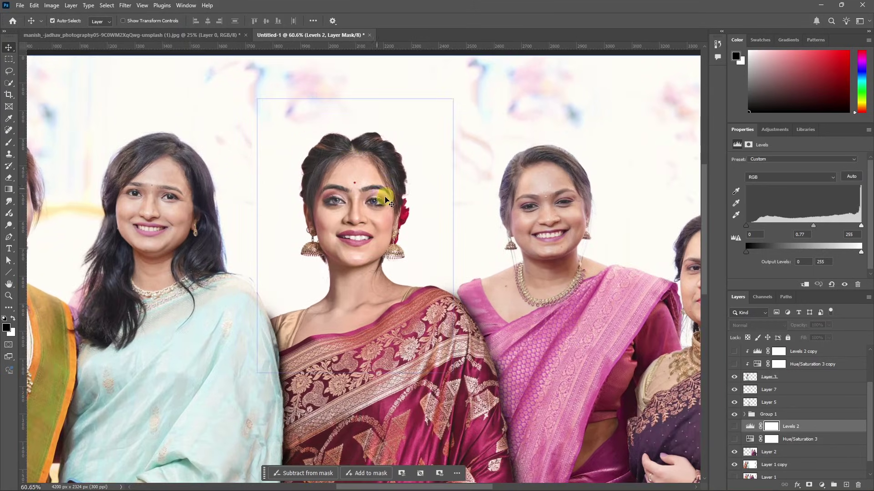
scroll(378, 241, down, 4)
scroll(345, 260, down, 2)
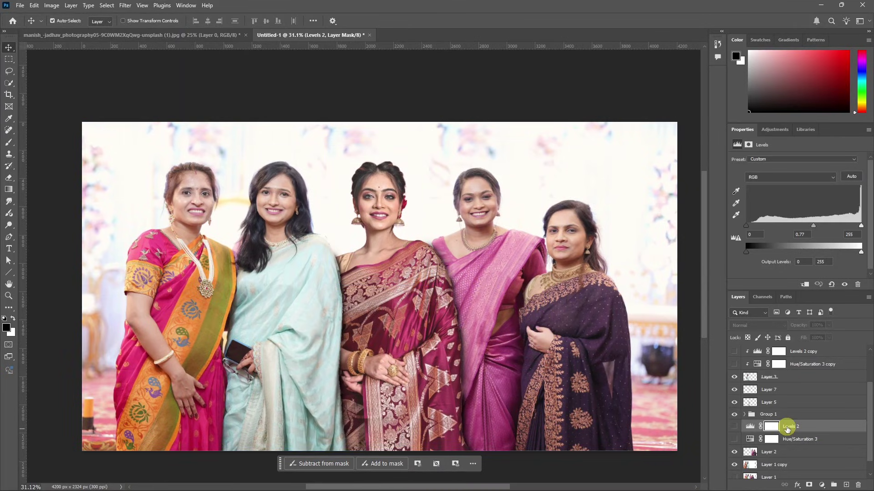
click(732, 430)
click(733, 438)
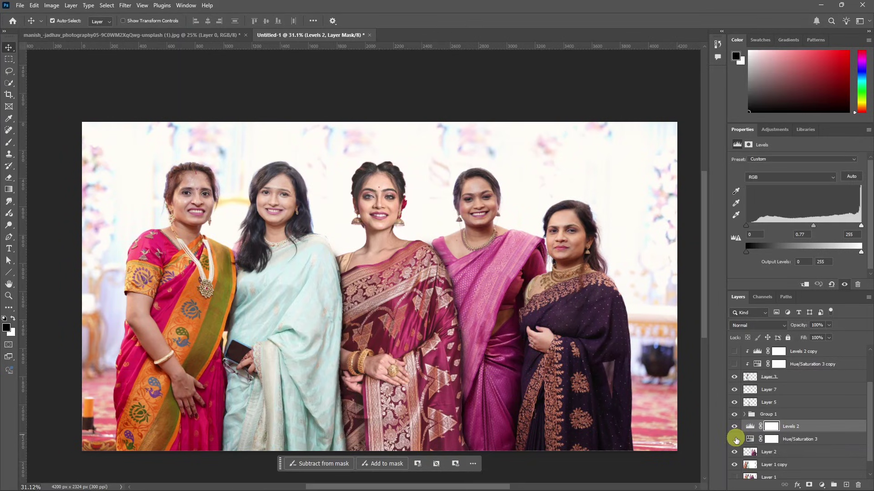
Step: Set the Levels 2 midtone input to 0.72 and open the Hue/Saturation 3 settings
click(742, 437)
click(748, 428)
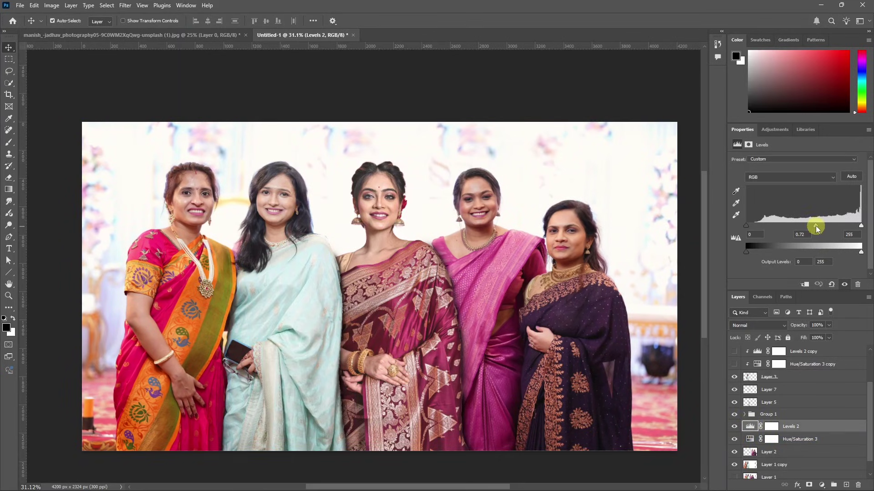
click(772, 439)
click(749, 439)
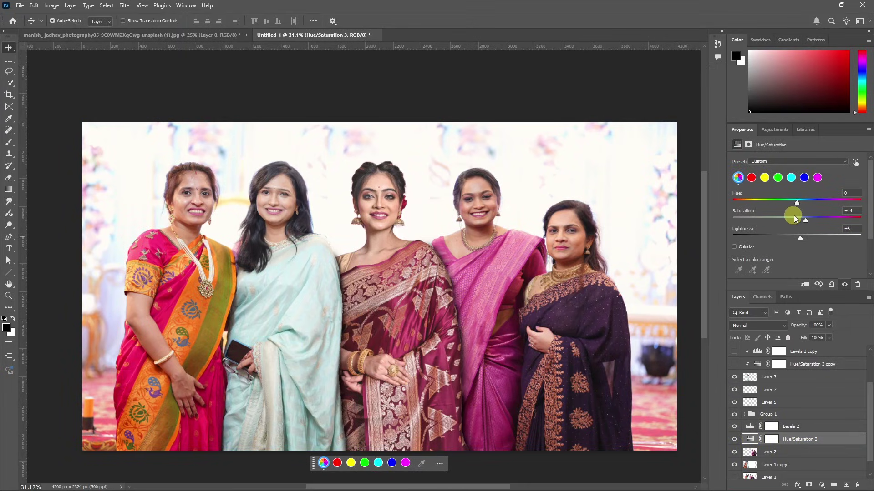
Step: Show the clipped Levels 2 copy and Hue/Saturation 3 copy adjustment layers
click(750, 427)
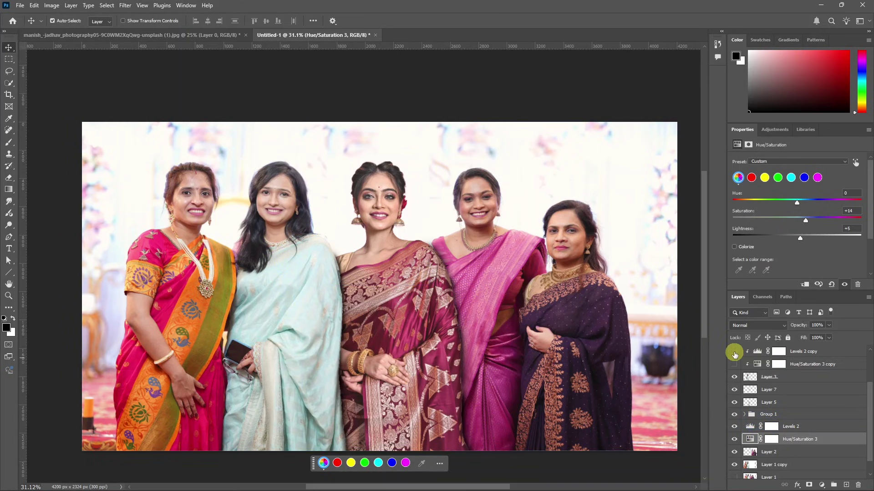
drag(734, 351, 733, 353)
drag(733, 353, 734, 364)
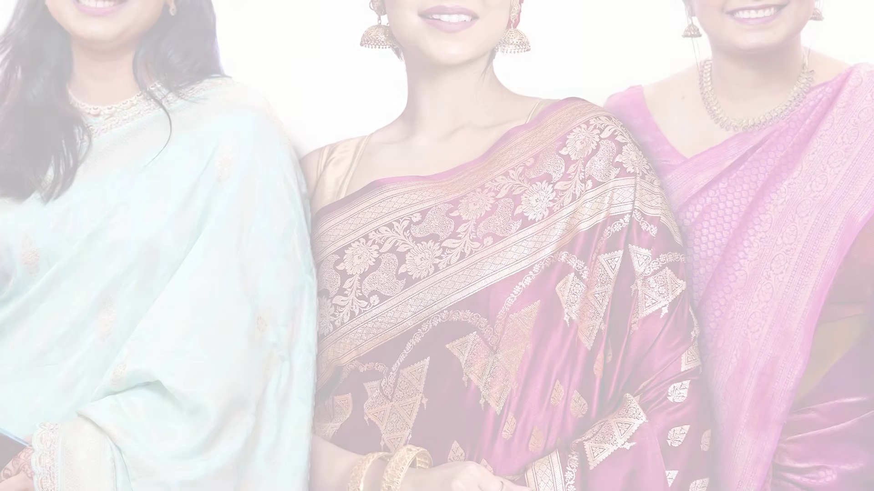